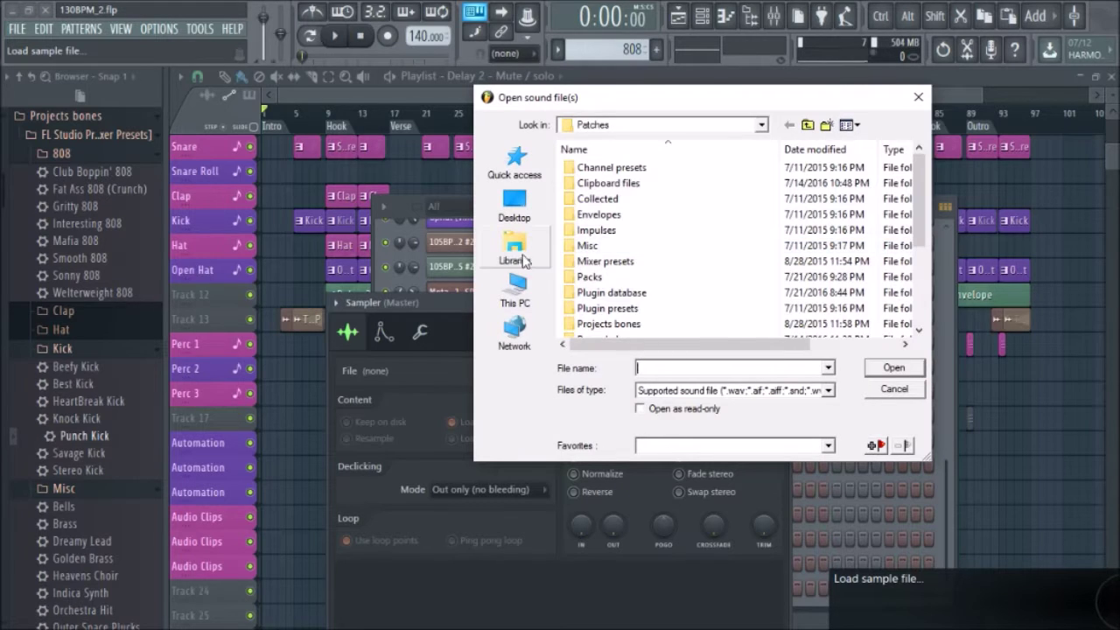
# - Load 130BPMfinal from the Music library as an audio clip and place it at the start of the lowest Audio Clips track
pyautogui.doubleClick(640, 207)
pyautogui.scroll(-9, 628, 272)
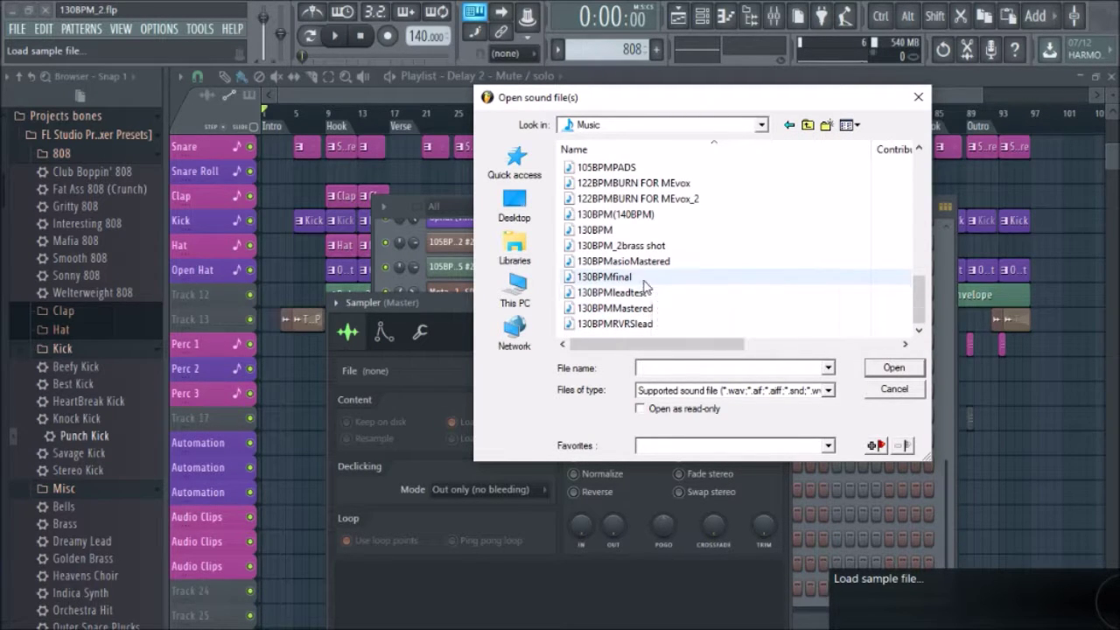
pyautogui.doubleClick(652, 277)
pyautogui.moveTo(415, 602); pyautogui.dragTo(273, 566)
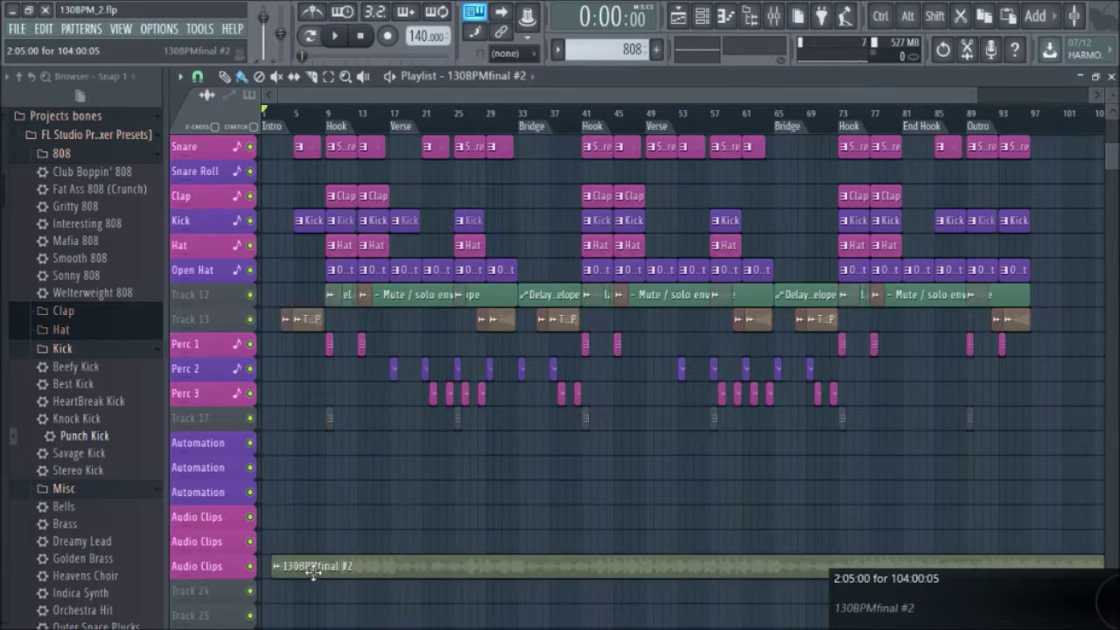
# - Route the 130BPMfinal audio clip channel to mixer track Insert 19
pyautogui.doubleClick(400, 560)
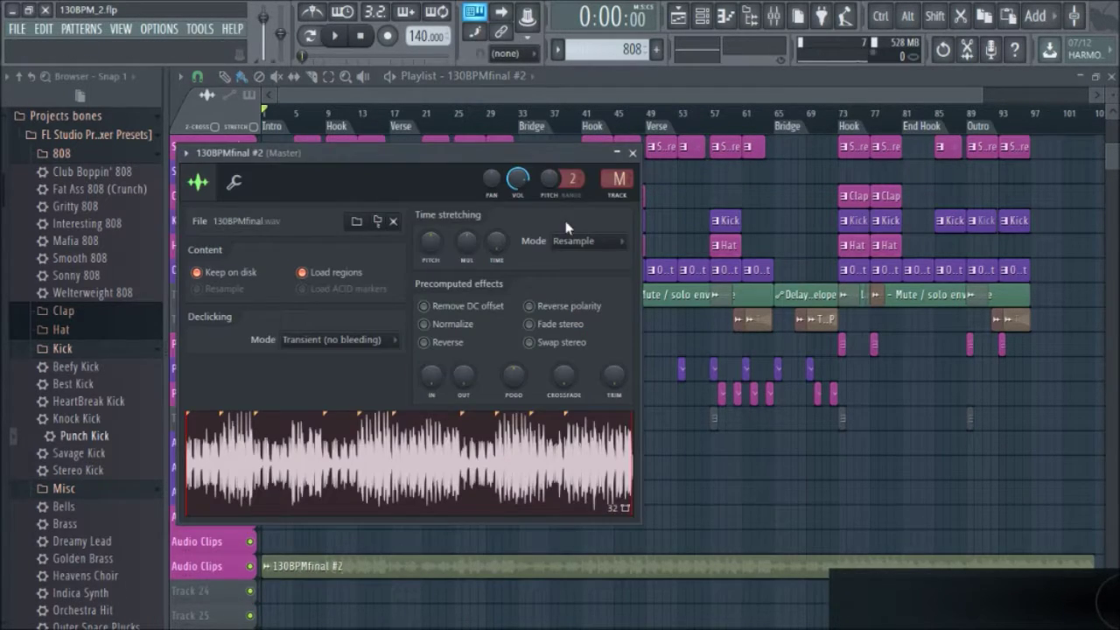
pyautogui.moveTo(619, 181); pyautogui.dragTo(618, 161)
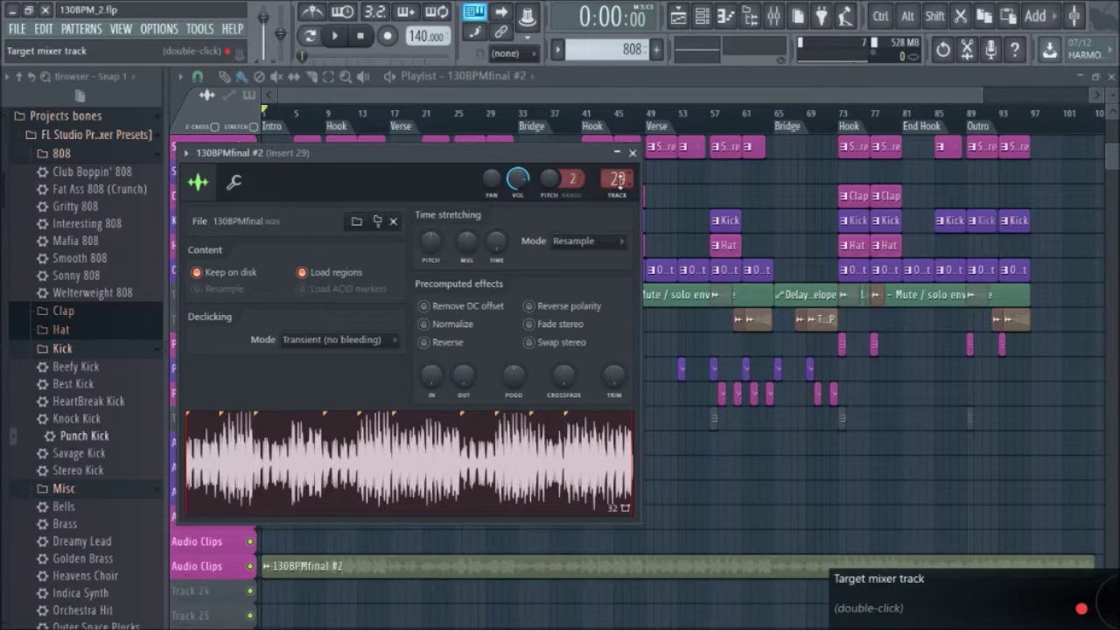
pyautogui.click(773, 16)
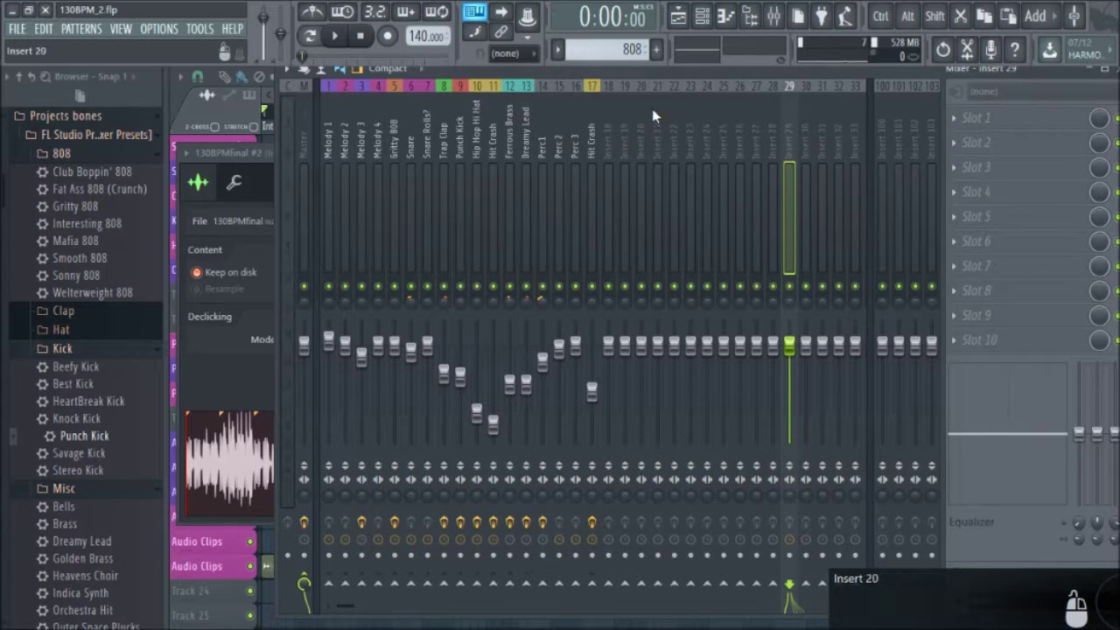
pyautogui.click(701, 15)
pyautogui.click(634, 158)
pyautogui.click(625, 161)
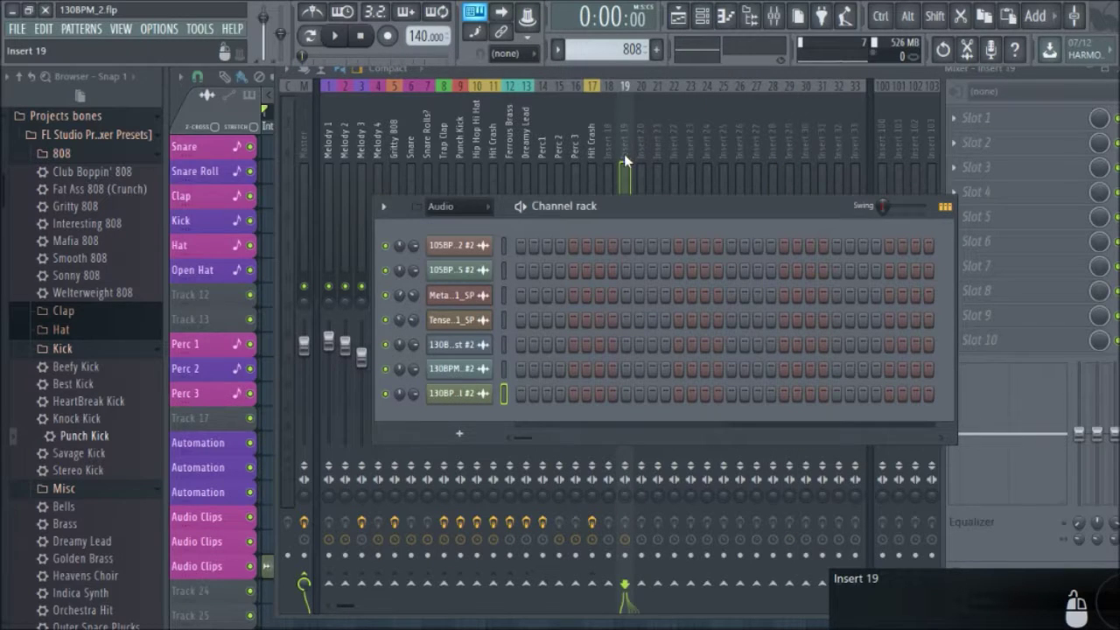
pyautogui.click(673, 68)
# - Open Gross Beat on the Master track, delete the lower end point of its time envelope, and play the song briefly
pyautogui.click(307, 162)
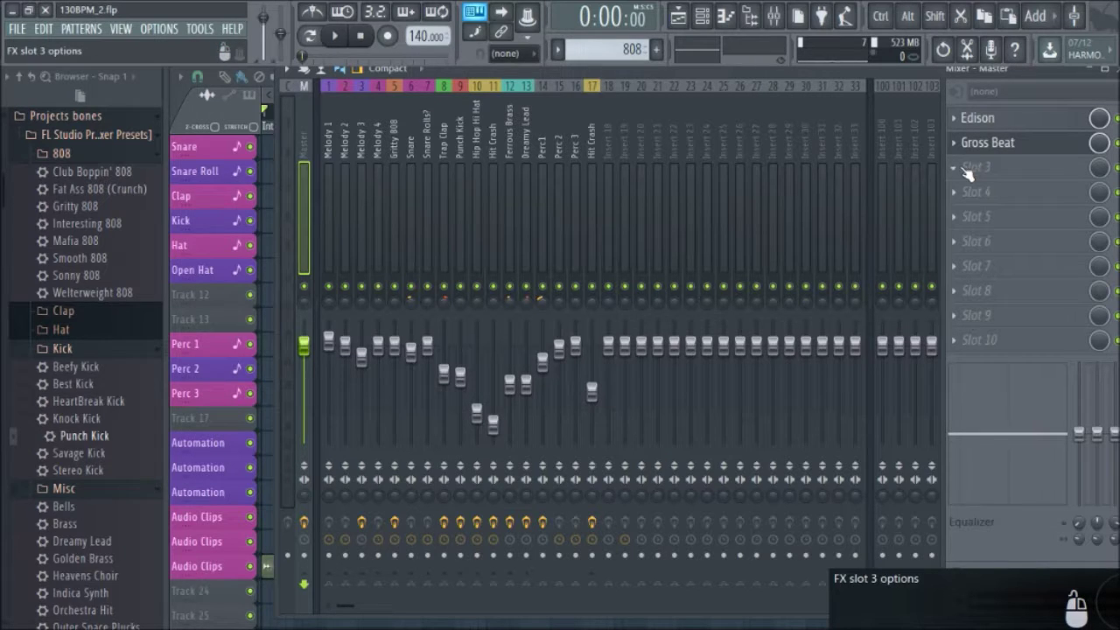
pyautogui.click(1001, 144)
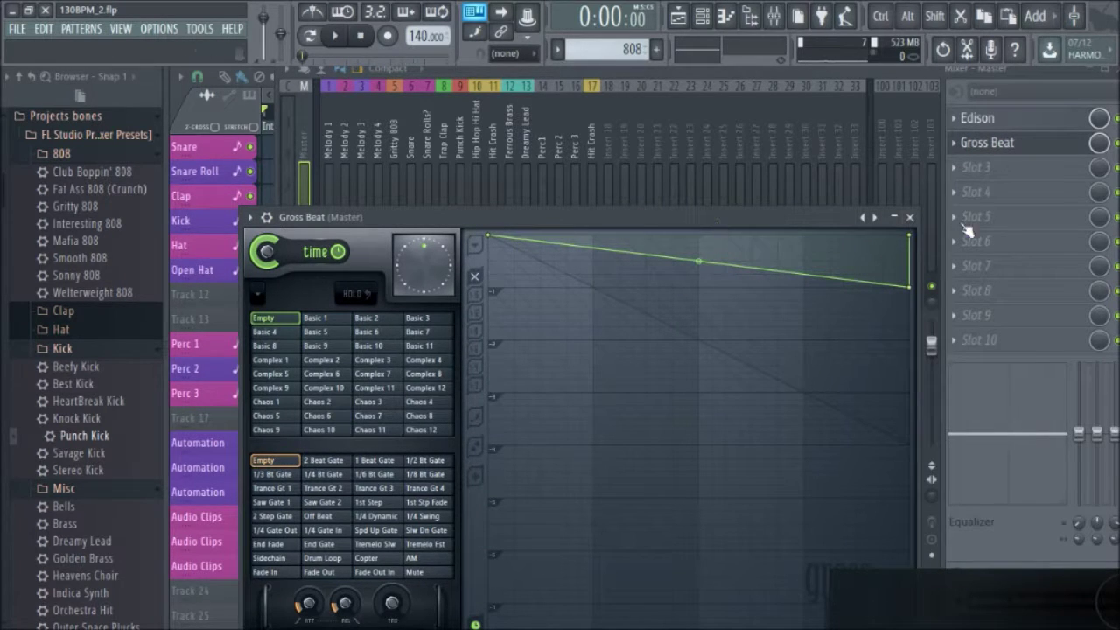
pyautogui.rightClick(910, 287)
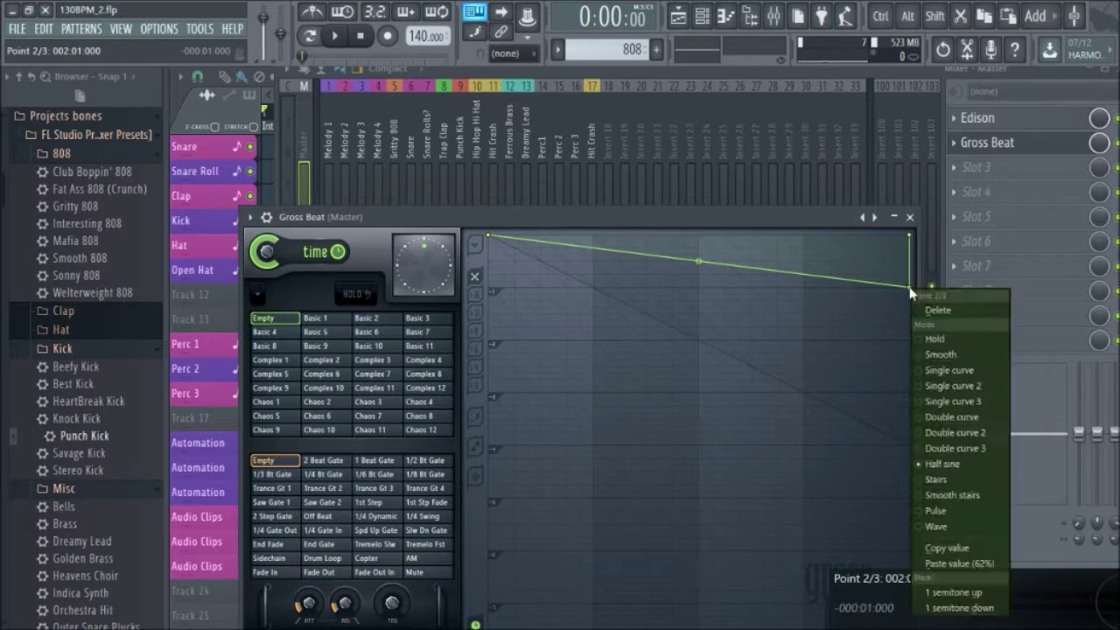
pyautogui.click(930, 312)
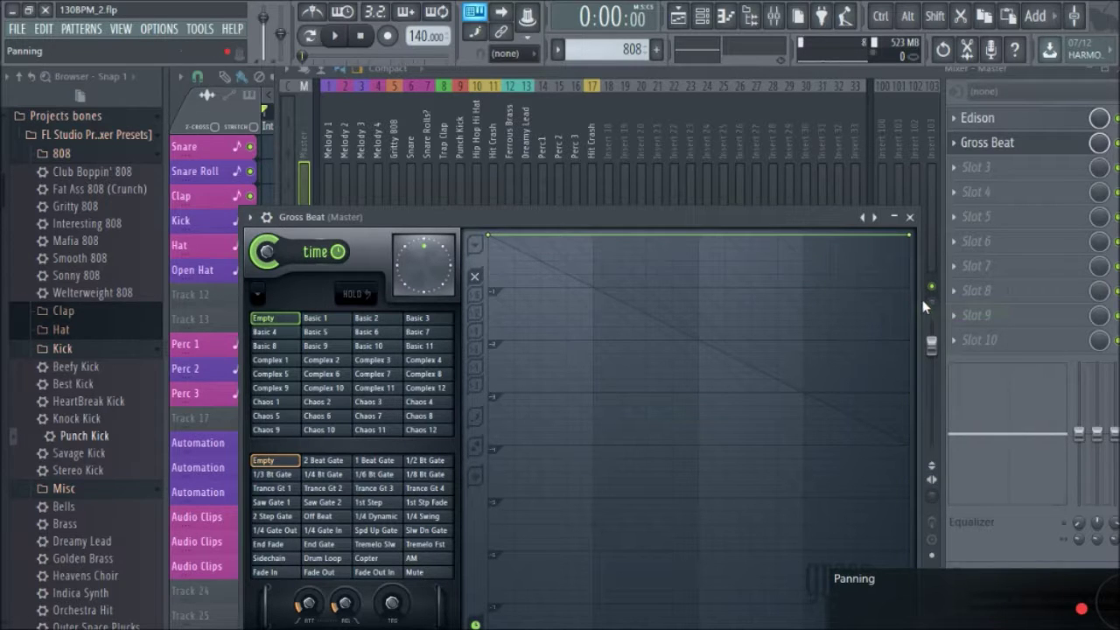
pyautogui.press('space')
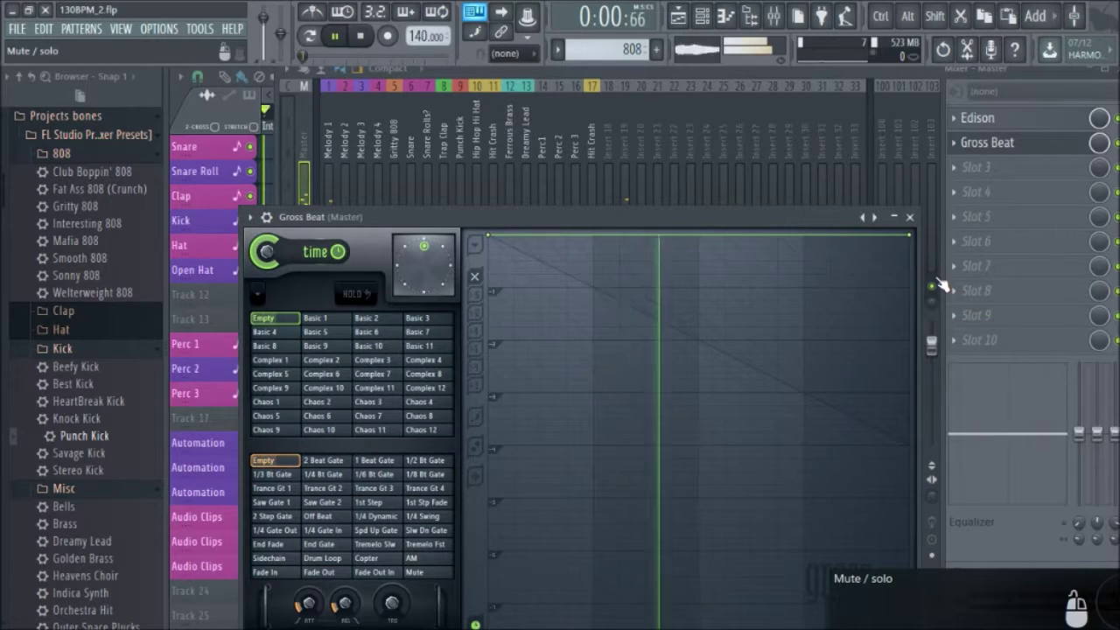
pyautogui.press('space')
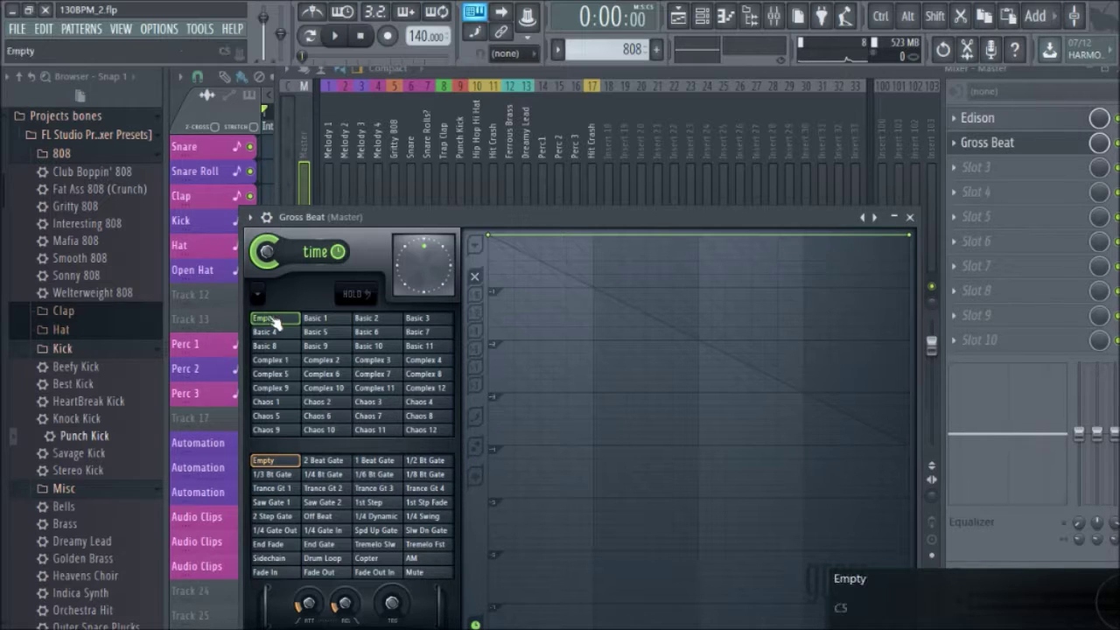
# - Add a point to Gross Beat's time envelope, set its mode to Half sine, and move it to 002:01:000 at -000:01:000
pyautogui.click(821, 236)
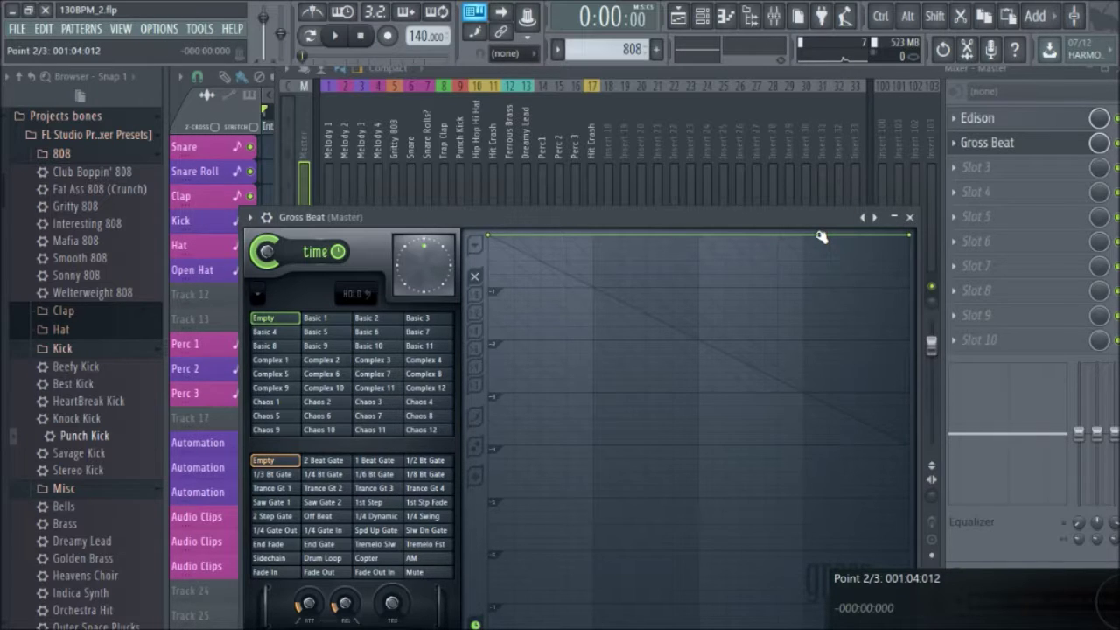
pyautogui.rightClick(821, 236)
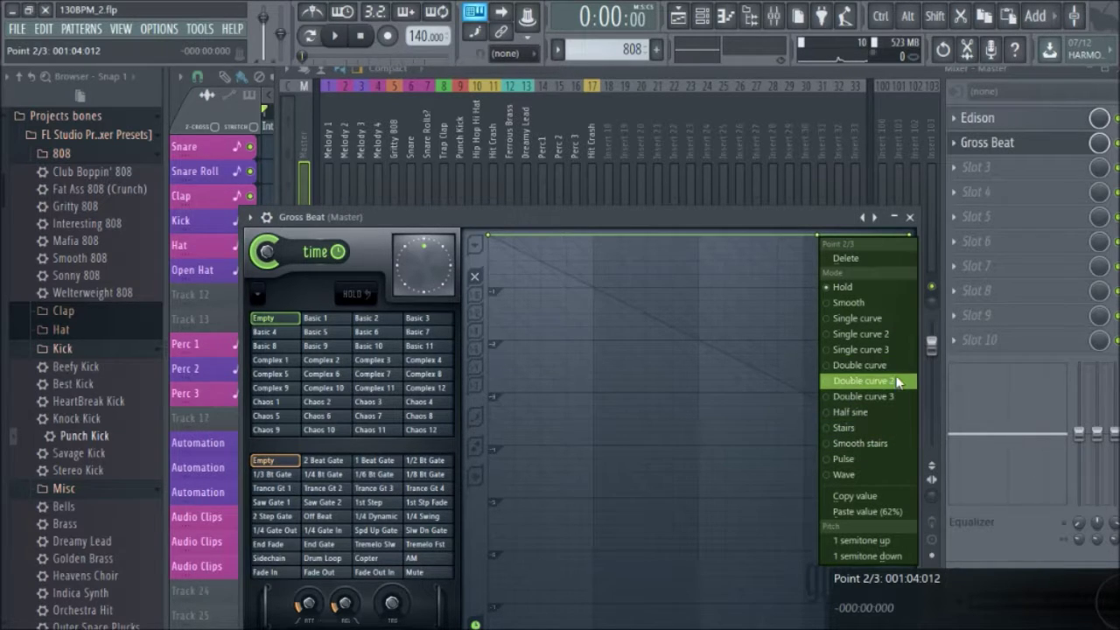
pyautogui.click(870, 413)
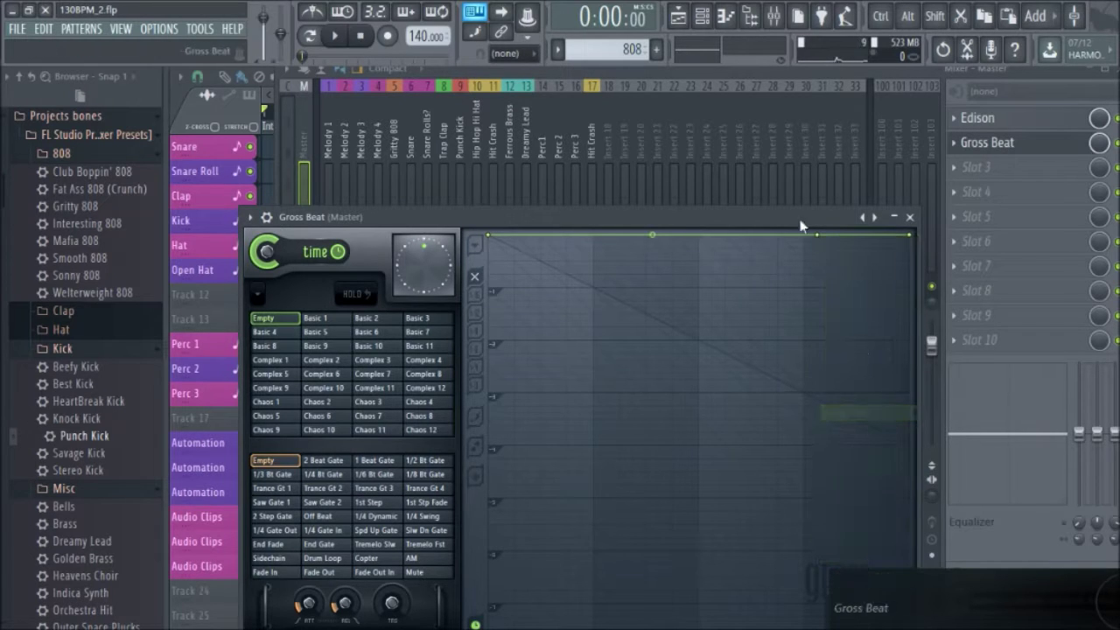
pyautogui.moveTo(818, 235); pyautogui.dragTo(957, 291)
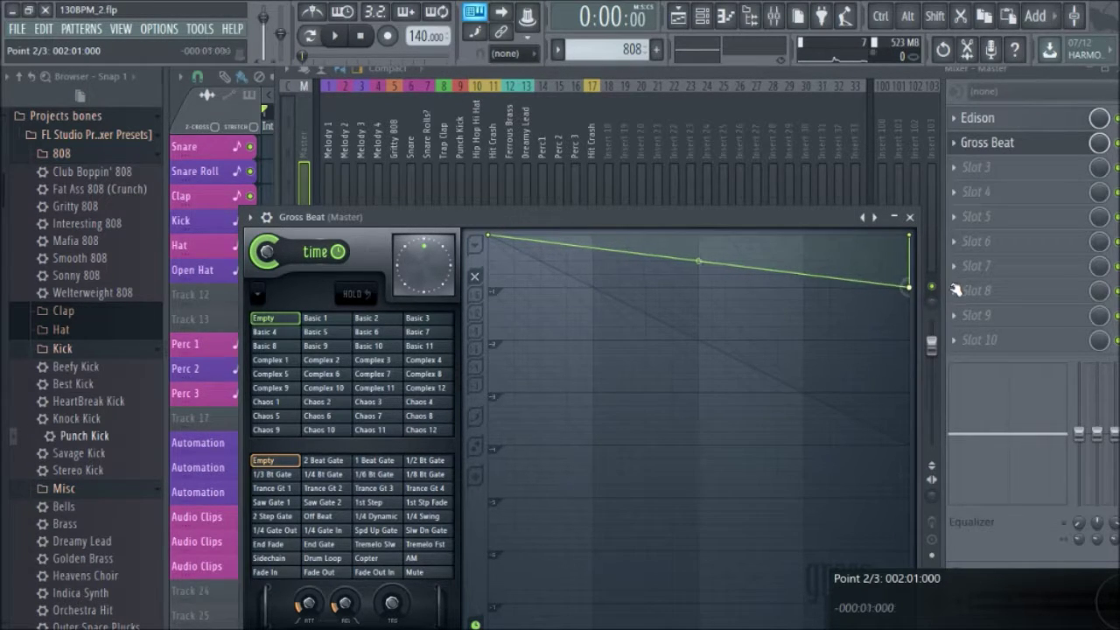
pyautogui.moveTo(955, 291); pyautogui.dragTo(914, 286)
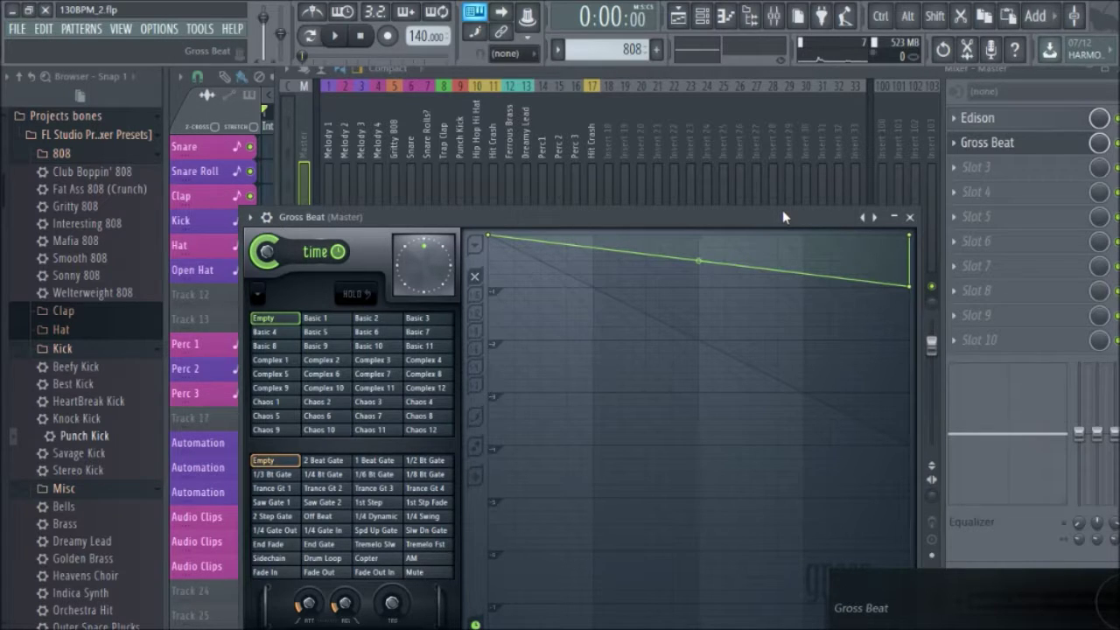
# - Close Gross Beat and play the song briefly to hear the time envelope
pyautogui.click(911, 217)
pyautogui.press('space')
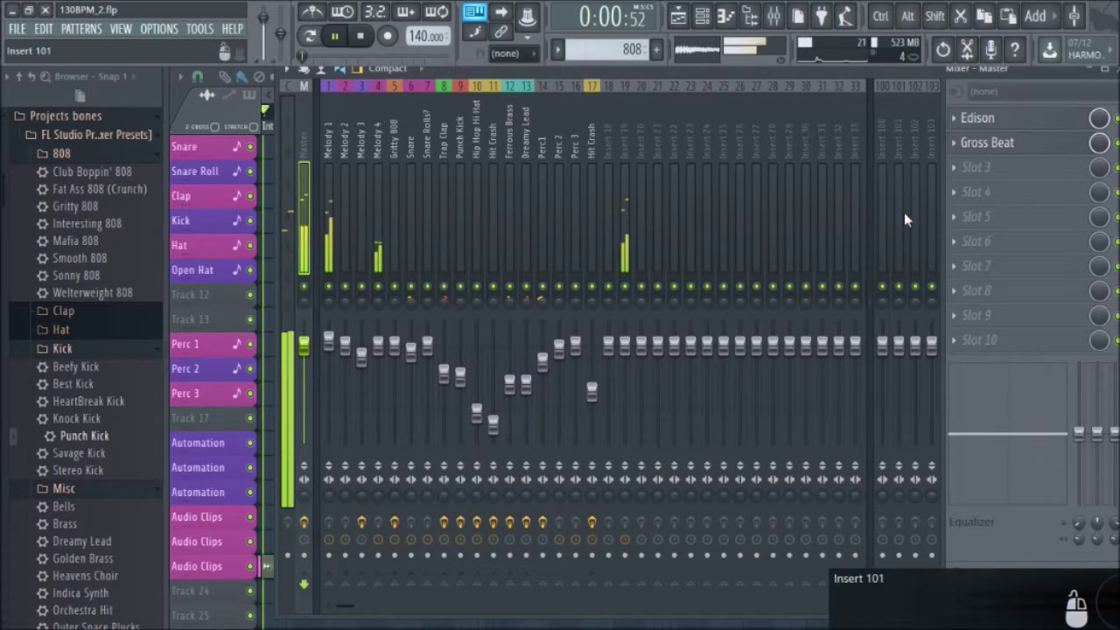
pyautogui.press('space')
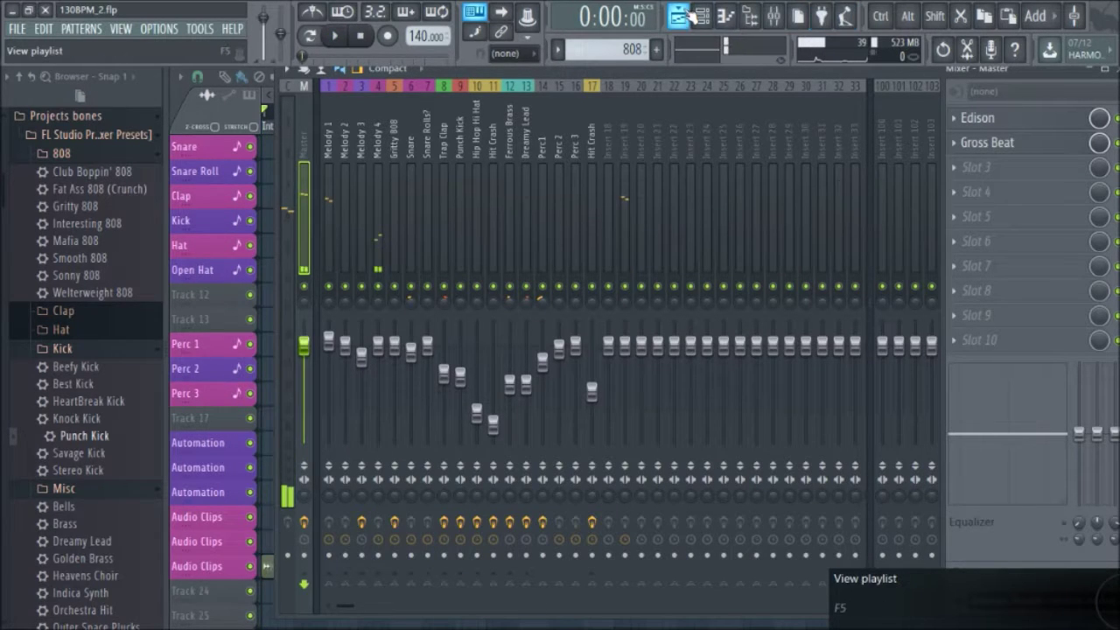
# - Mute the Audio Clips track holding 130BPMfinal in the playlist and briefly audition the song without it
pyautogui.click(690, 14)
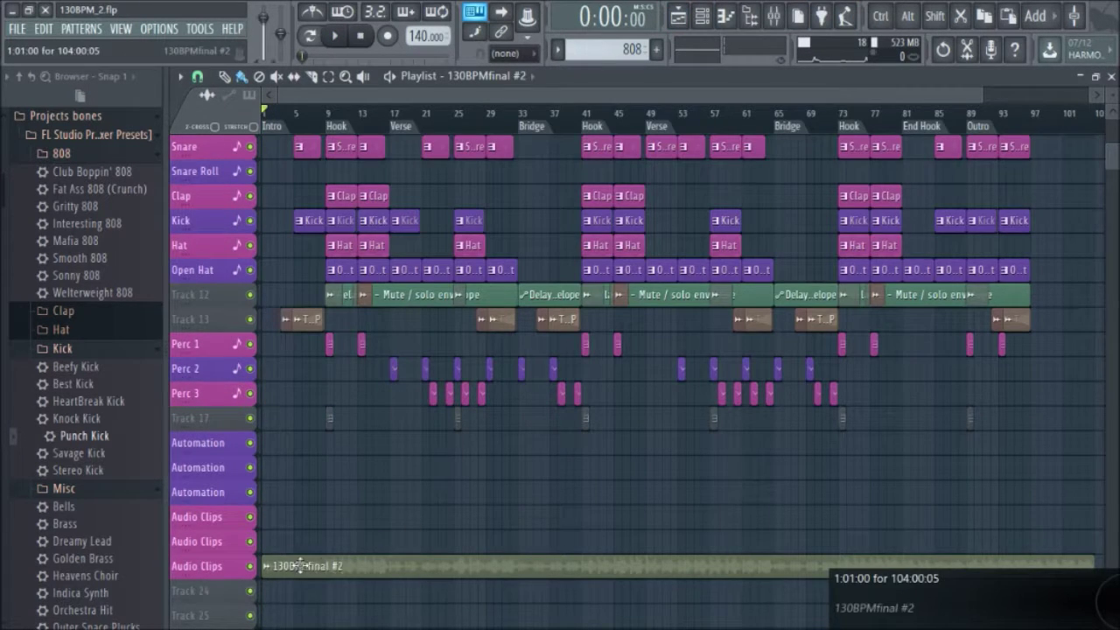
pyautogui.click(249, 566)
pyautogui.press('space')
pyautogui.press('space')
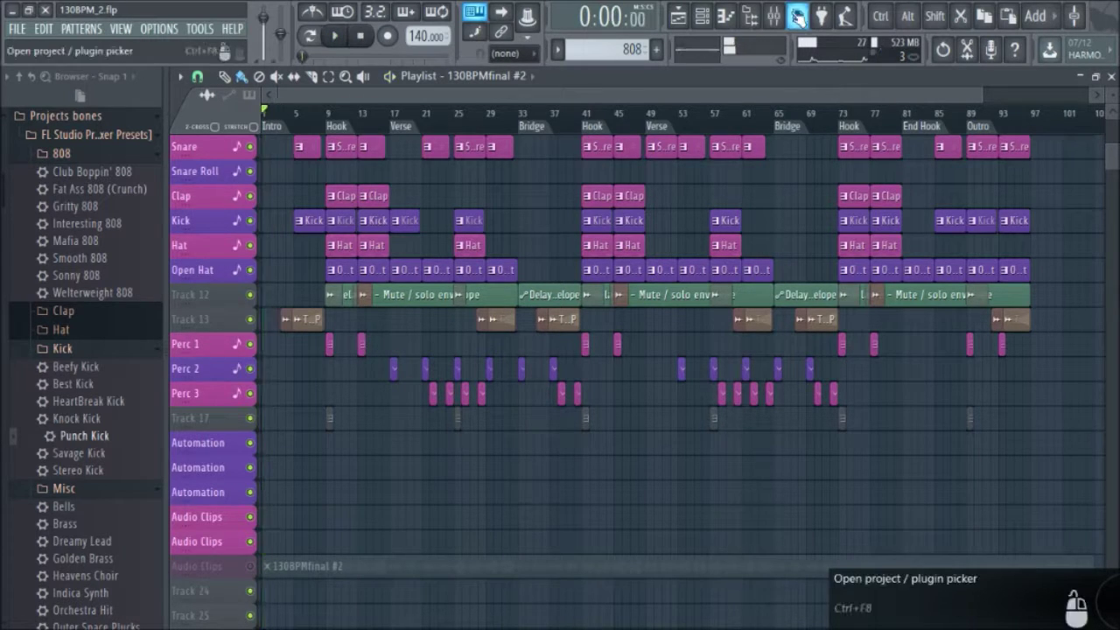
# - Play the song with the 130BPMfinal clip muted, checking the mixer levels and the playlist arrangement
pyautogui.click(773, 14)
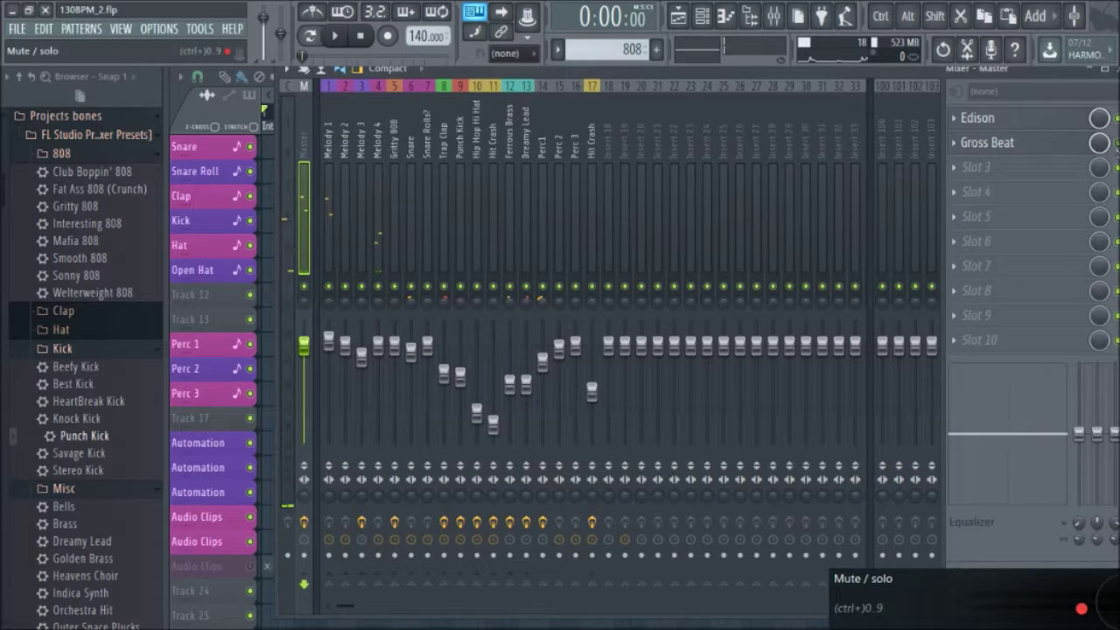
pyautogui.press('space')
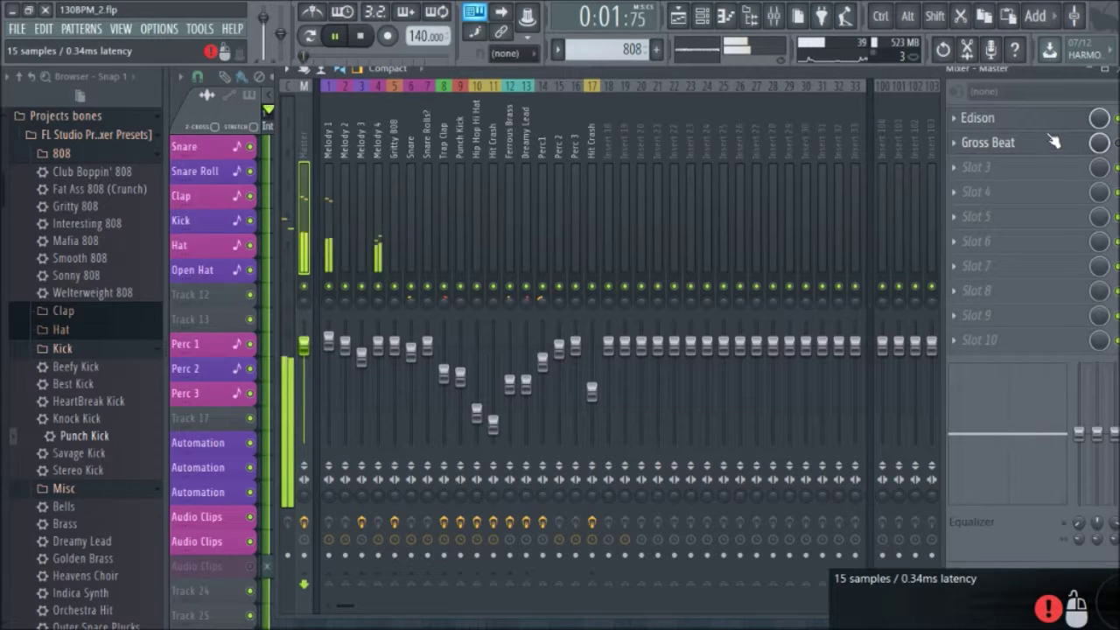
pyautogui.click(217, 203)
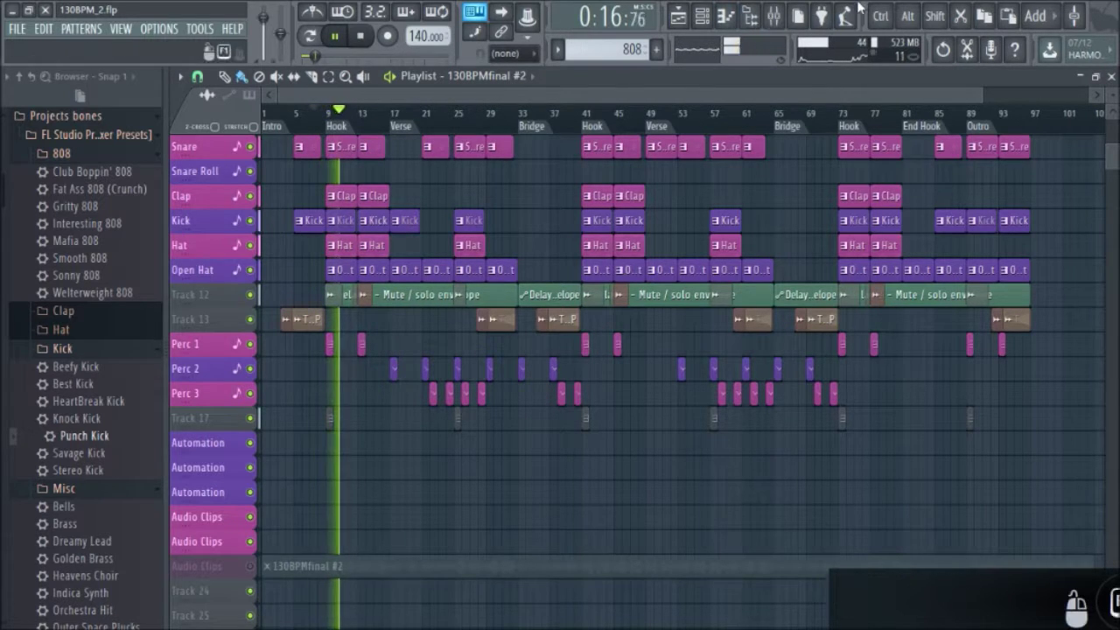
pyautogui.click(774, 15)
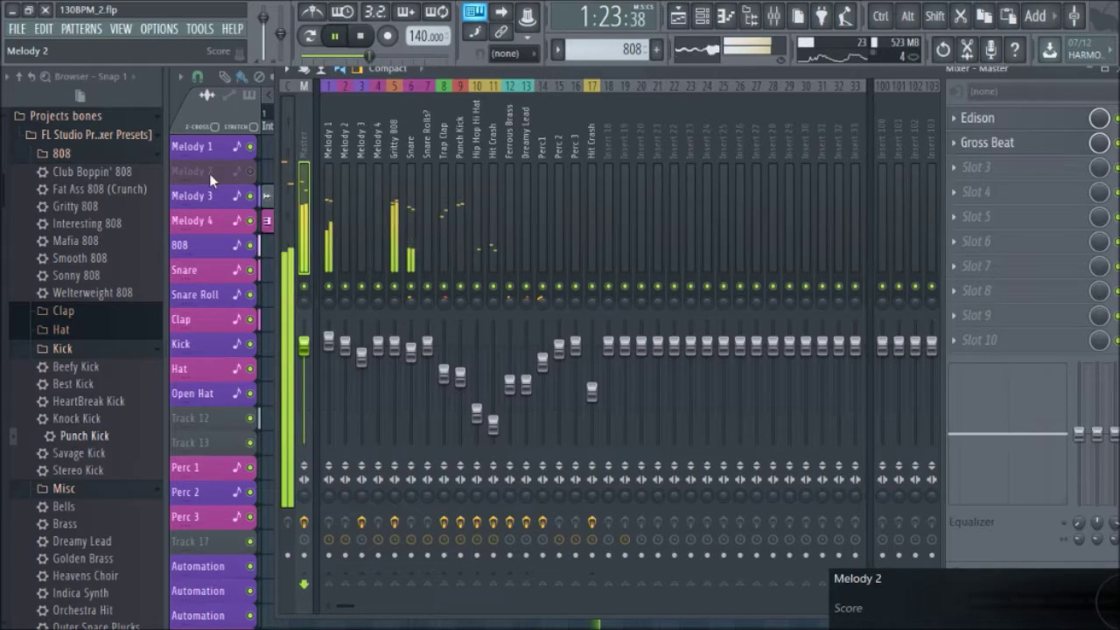
# - Restart the song from the beginning in the playlist and open the channel settings of the 130BPMleadtest clip
pyautogui.press('F5')
pyautogui.press('space')
pyautogui.press('Home')
pyautogui.press('space')
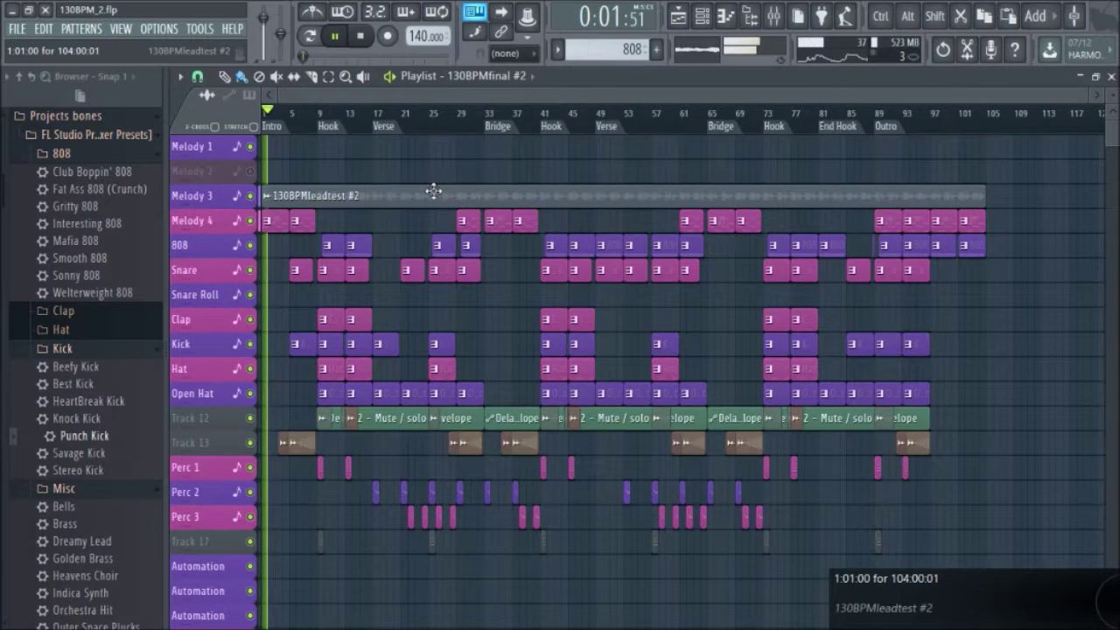
pyautogui.click(409, 191)
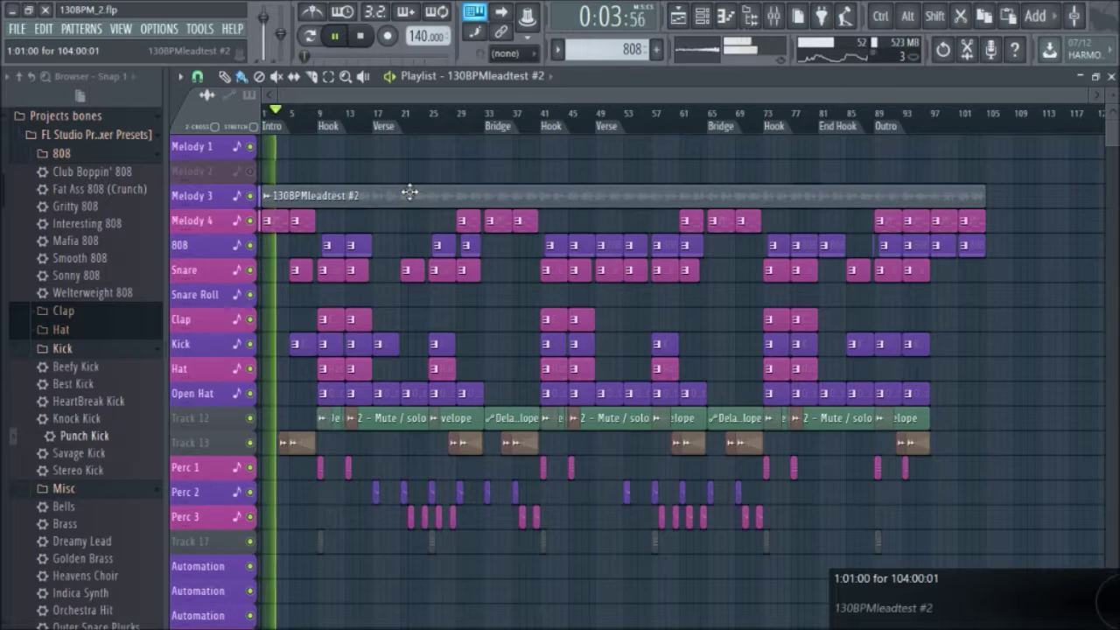
pyautogui.doubleClick(427, 190)
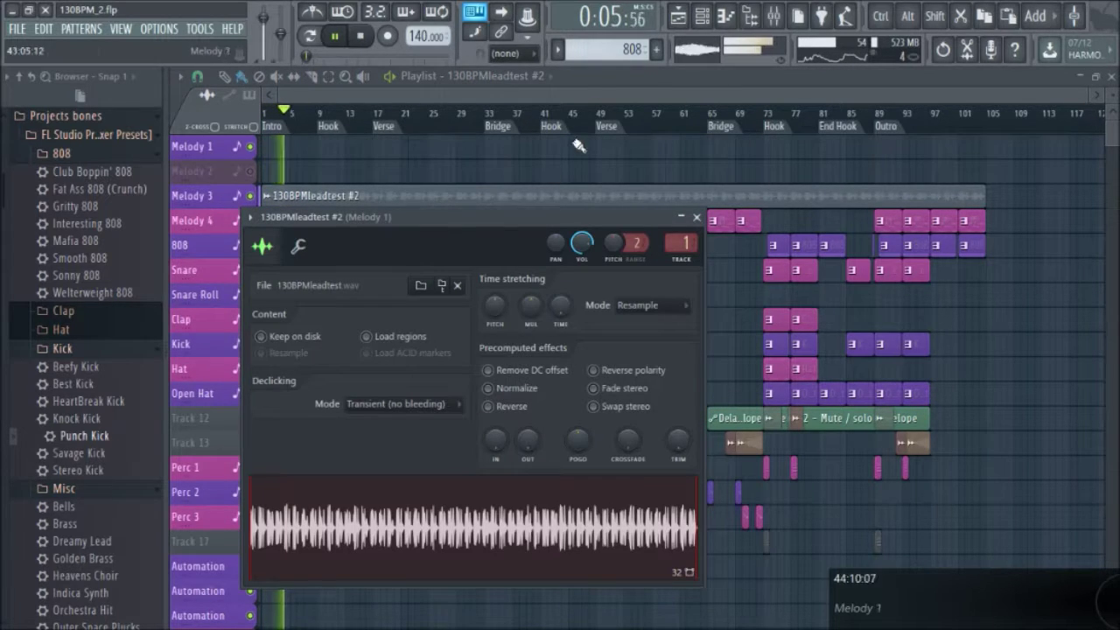
# - Try a project tempo of 130 BPM during playback, and undo the tempo change
pyautogui.click(749, 15)
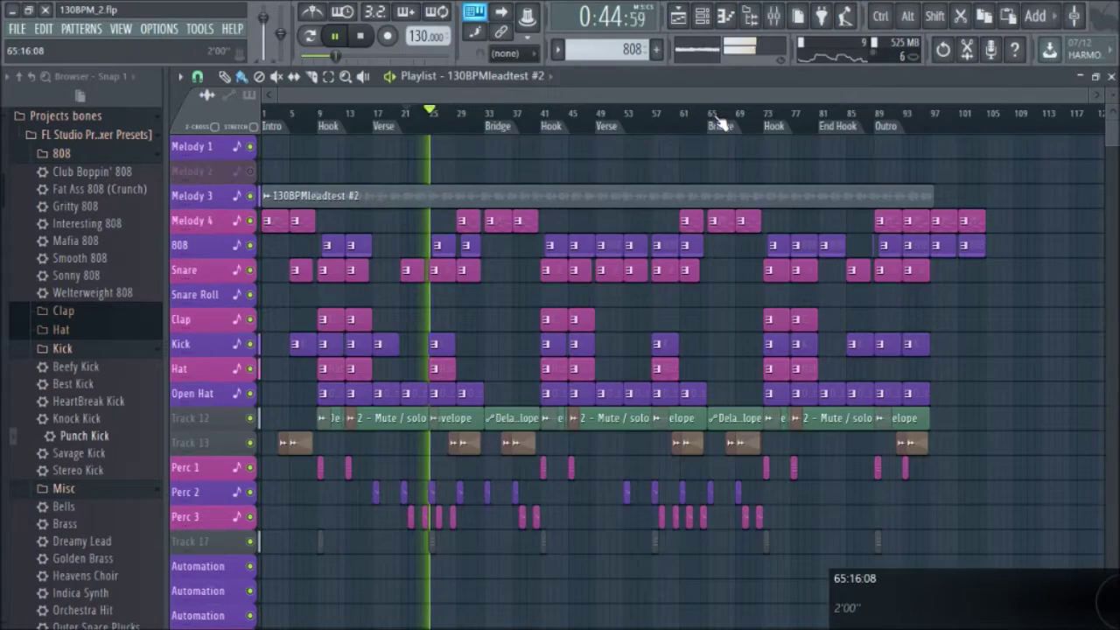
pyautogui.press('space')
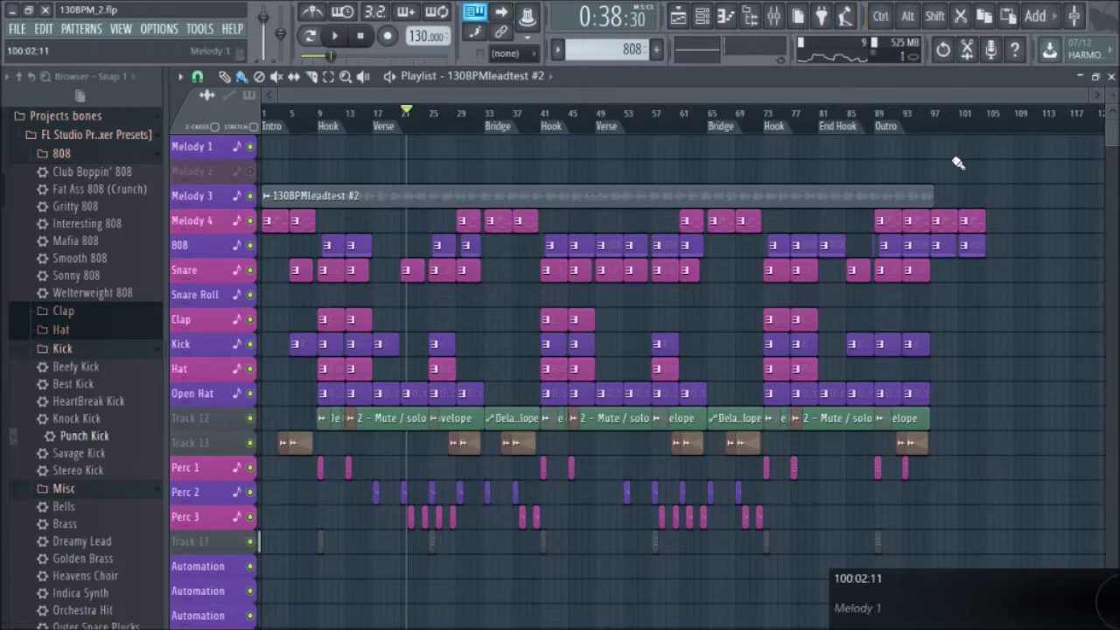
pyautogui.hotkey('ctrl', 'z')
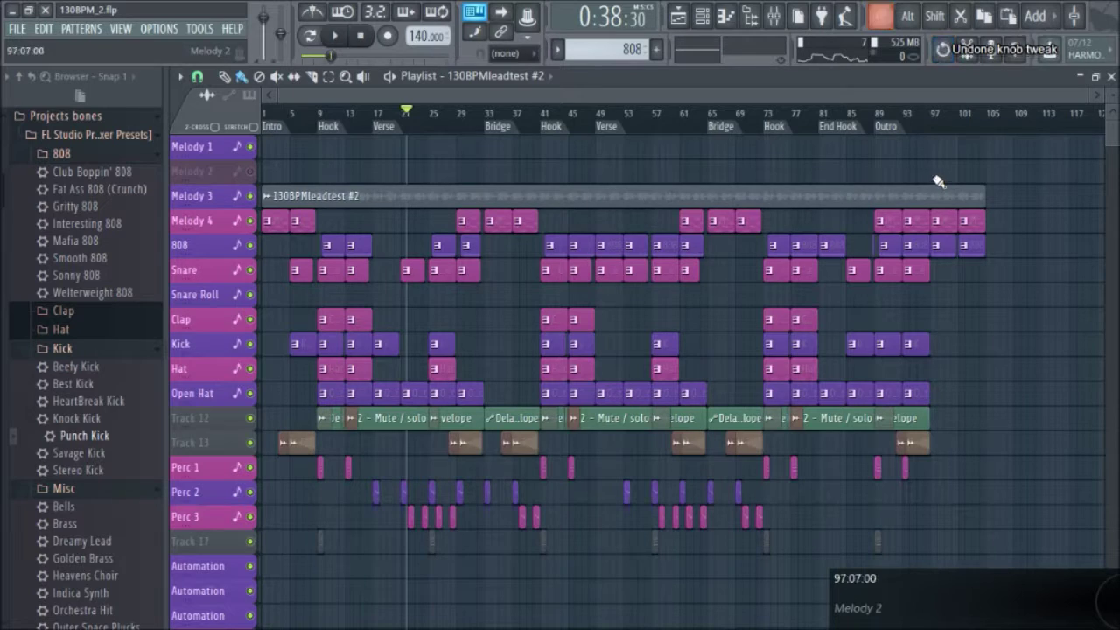
pyautogui.moveTo(428, 36); pyautogui.dragTo(427, 56)
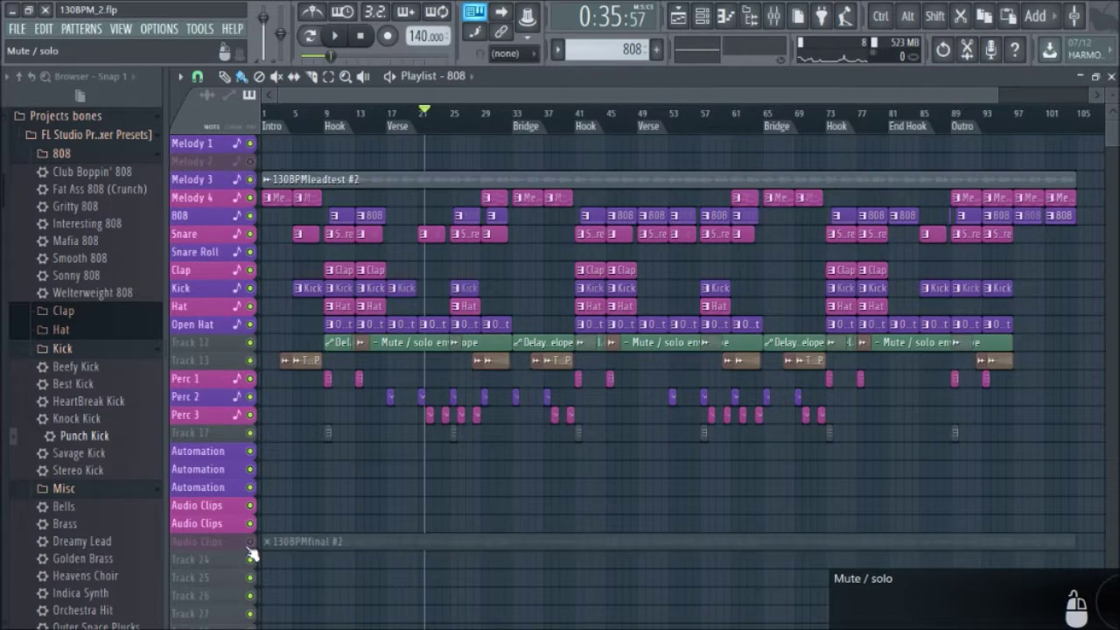
# - Solo the Audio Clips track holding 130BPMfinal and set the channel rack to show all channels
pyautogui.rightClick(251, 542)
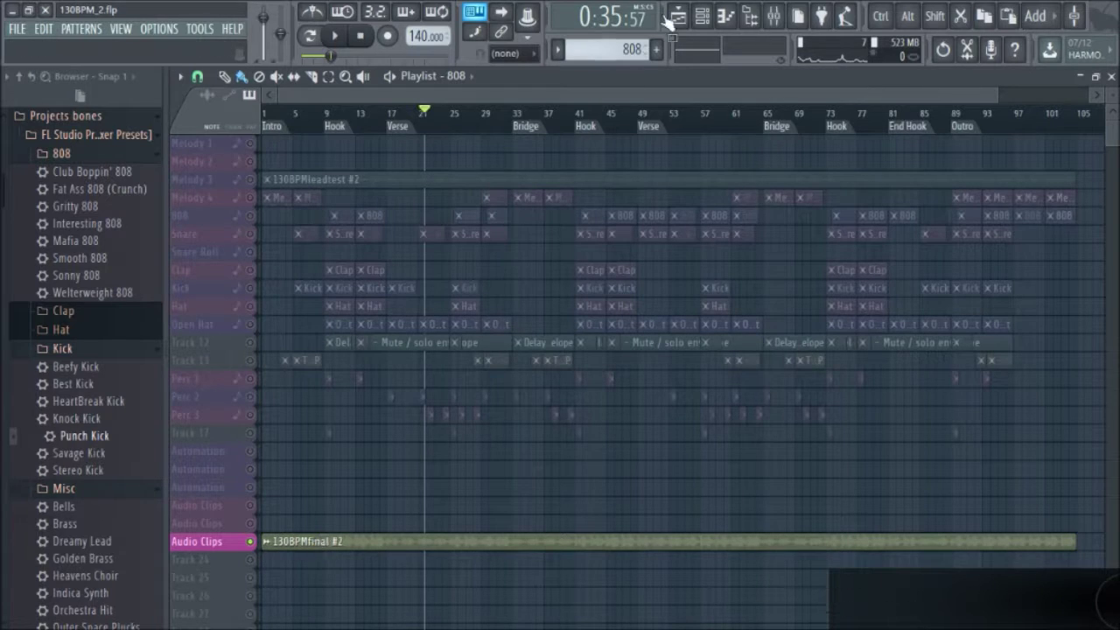
pyautogui.click(701, 16)
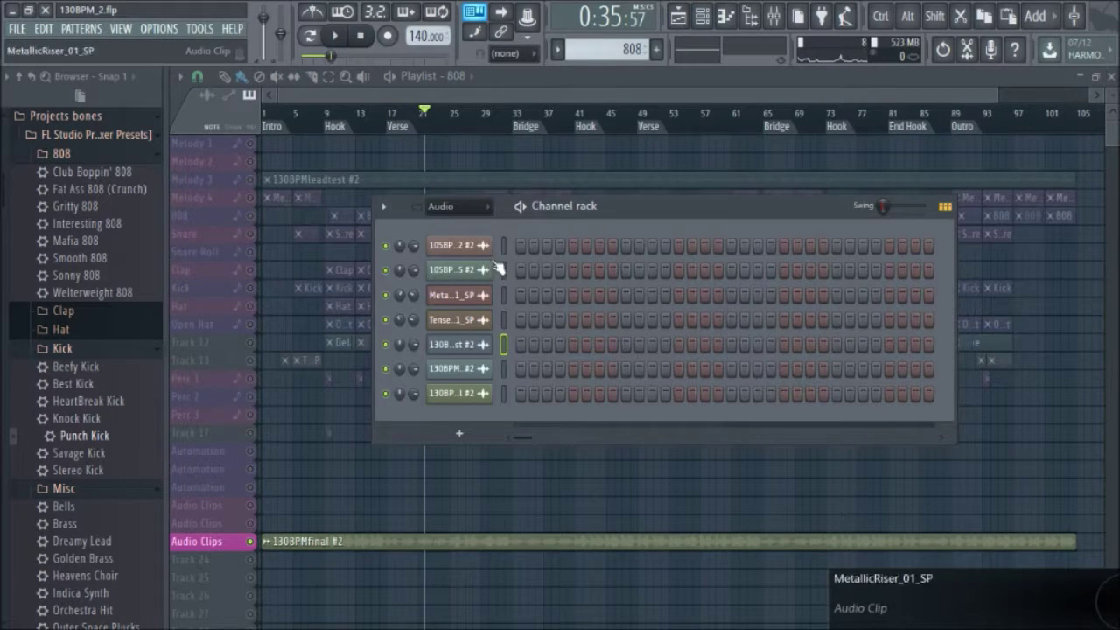
pyautogui.click(451, 206)
pyautogui.click(445, 225)
pyautogui.scroll(-5, 458, 458)
pyautogui.scroll(5, 476, 426)
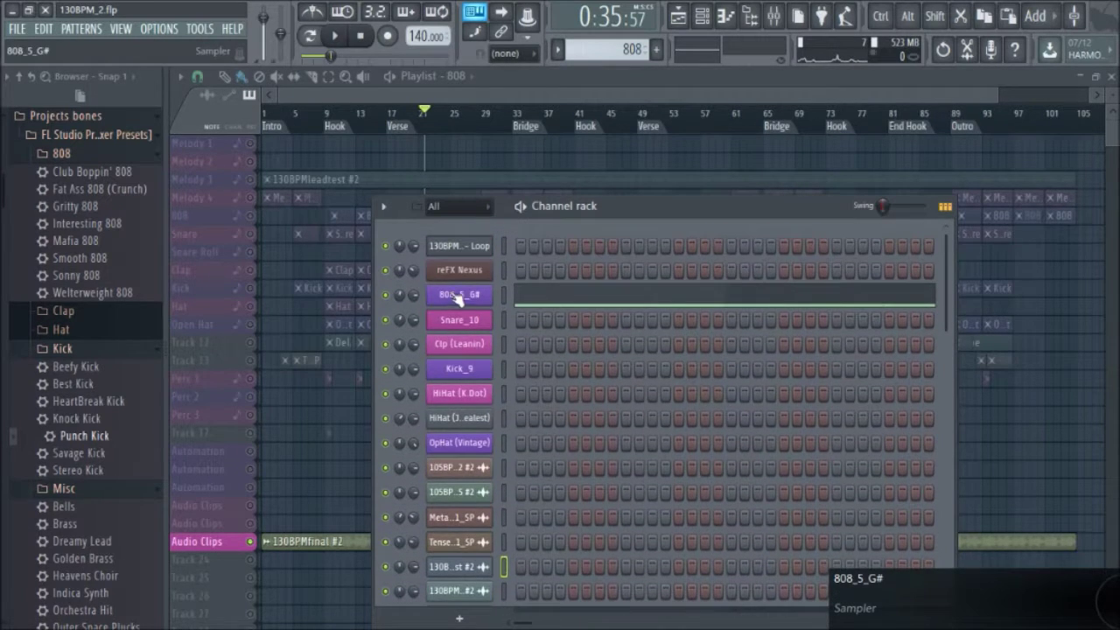
# - Look over the 808_5_G# channel's envelope settings, and open the channel settings of 130BPMfinal from the channel rack
pyautogui.click(458, 298)
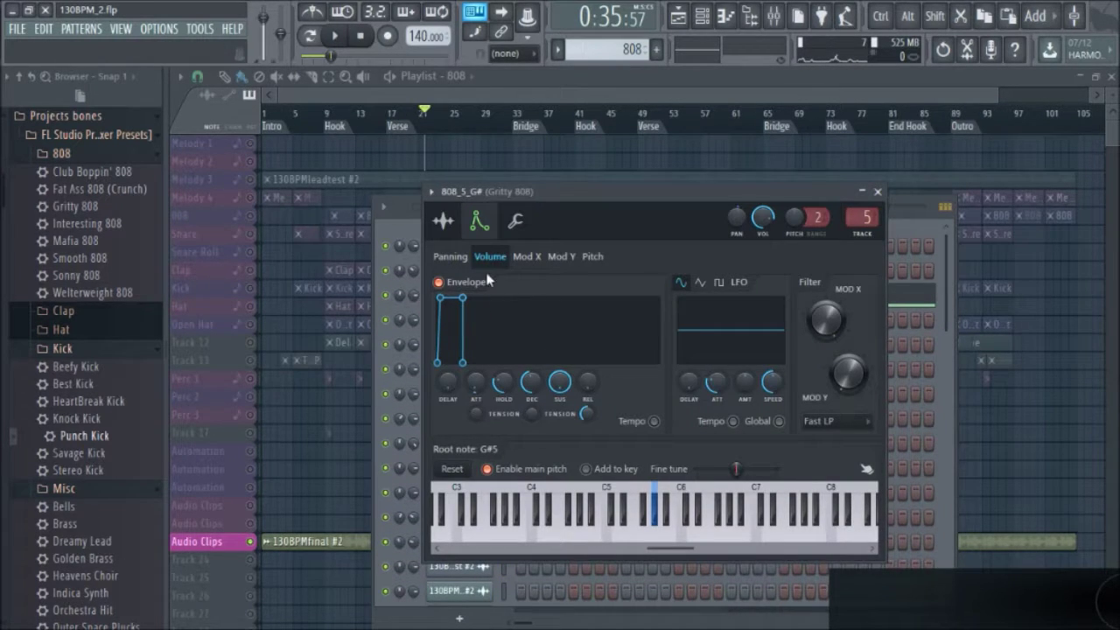
pyautogui.click(878, 192)
pyautogui.scroll(-3, 449, 466)
pyautogui.scroll(-3, 449, 467)
pyautogui.click(459, 480)
pyautogui.click(657, 173)
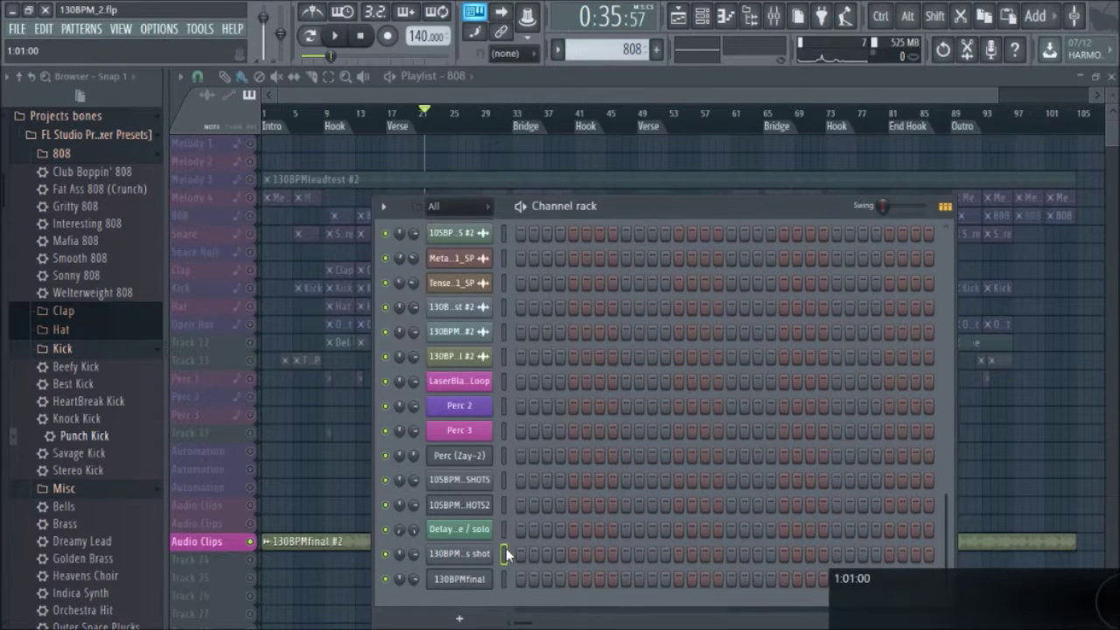
pyautogui.click(456, 581)
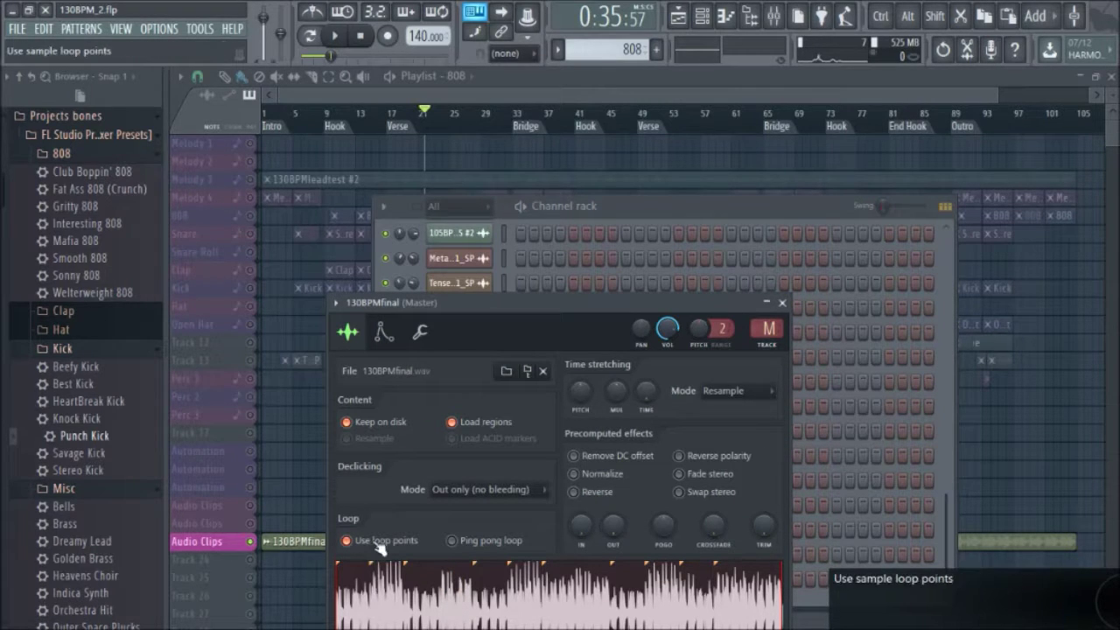
# - Check the channel settings of the 130BPMfinal #2 clip, and view the effects loaded on the mixer's Master track
pyautogui.doubleClick(286, 540)
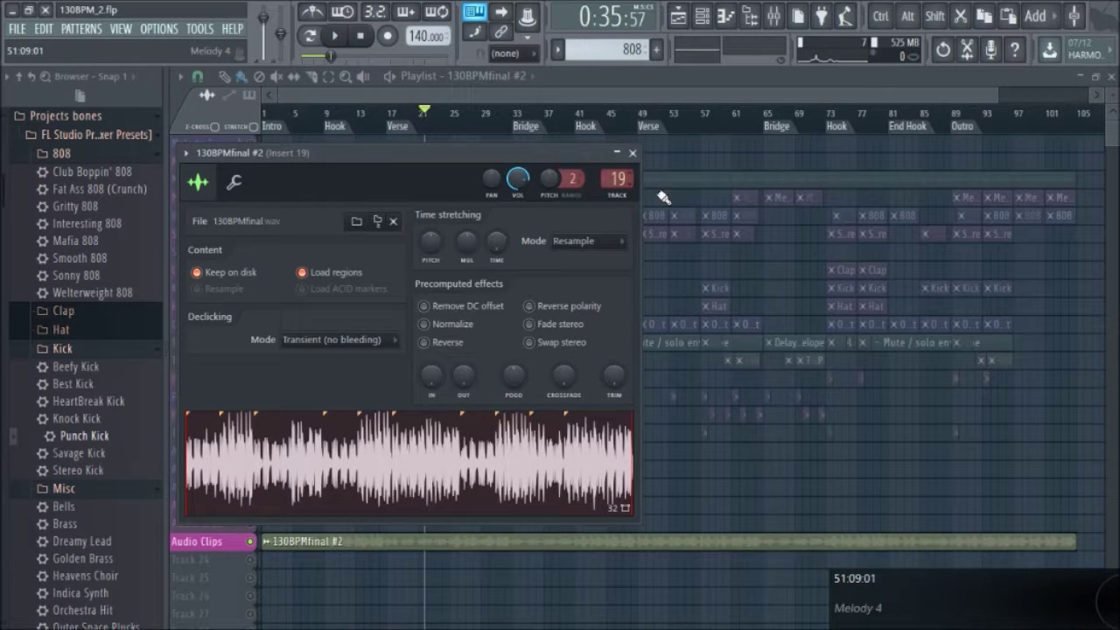
pyautogui.click(727, 502)
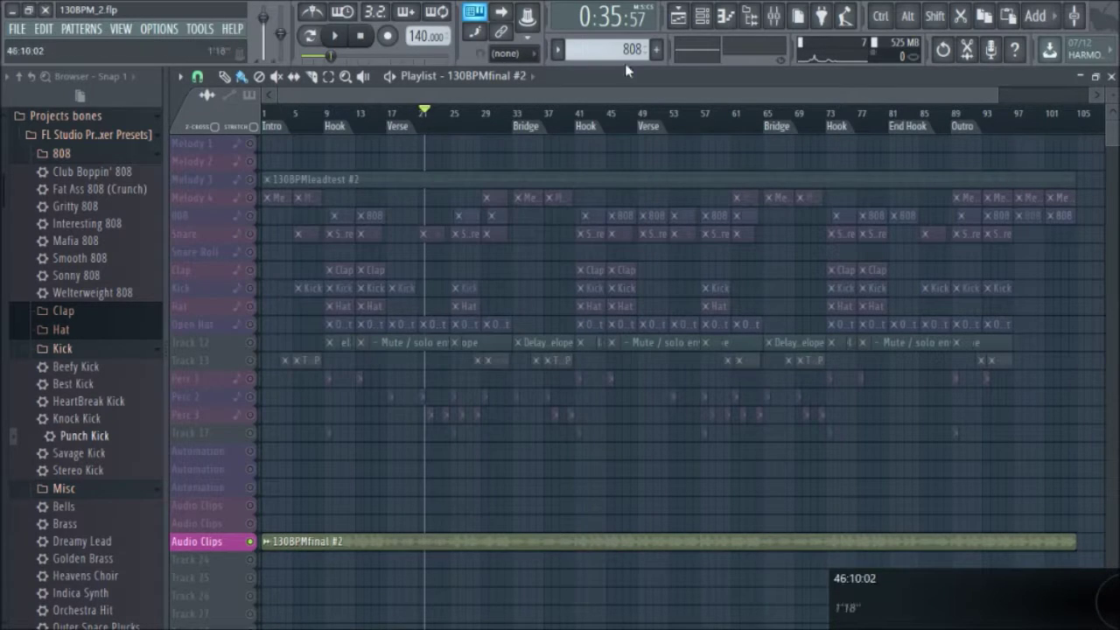
pyautogui.click(773, 16)
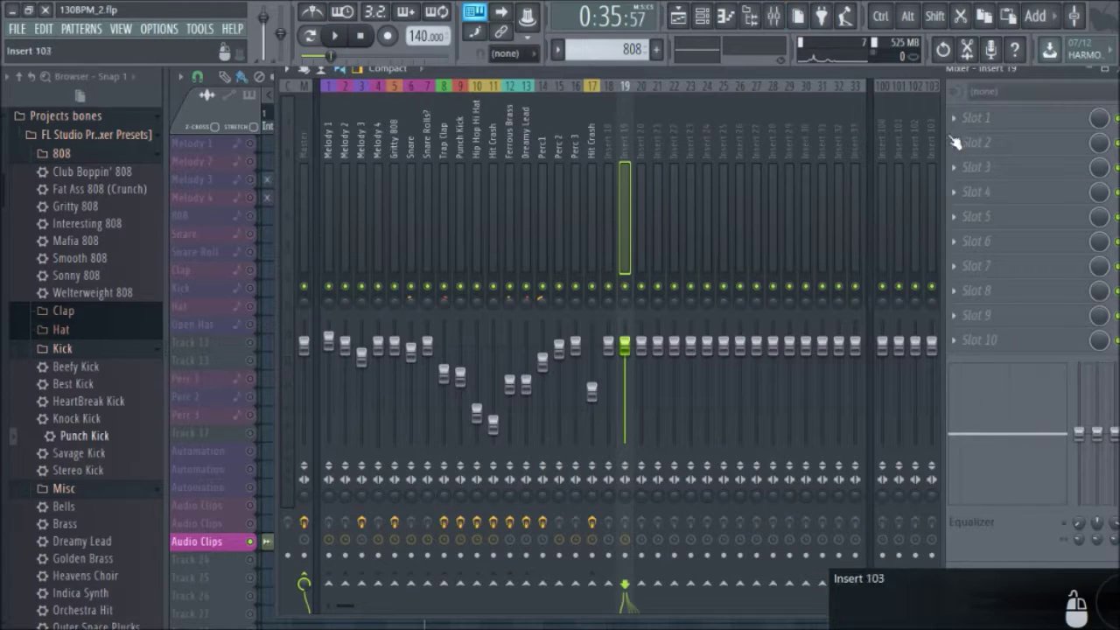
pyautogui.click(304, 144)
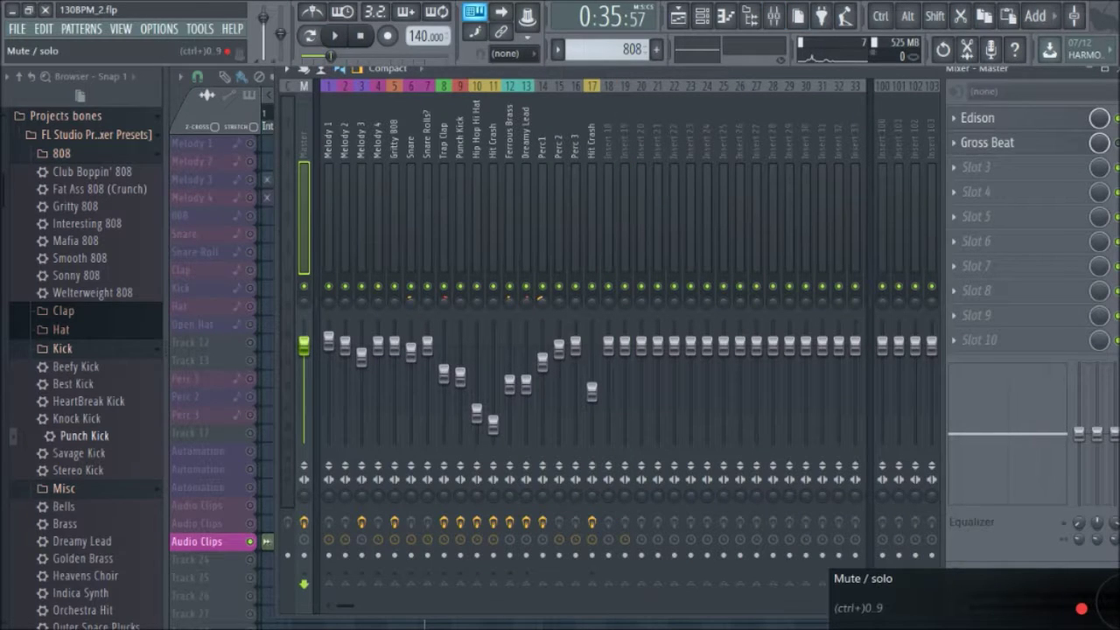
pyautogui.click(203, 244)
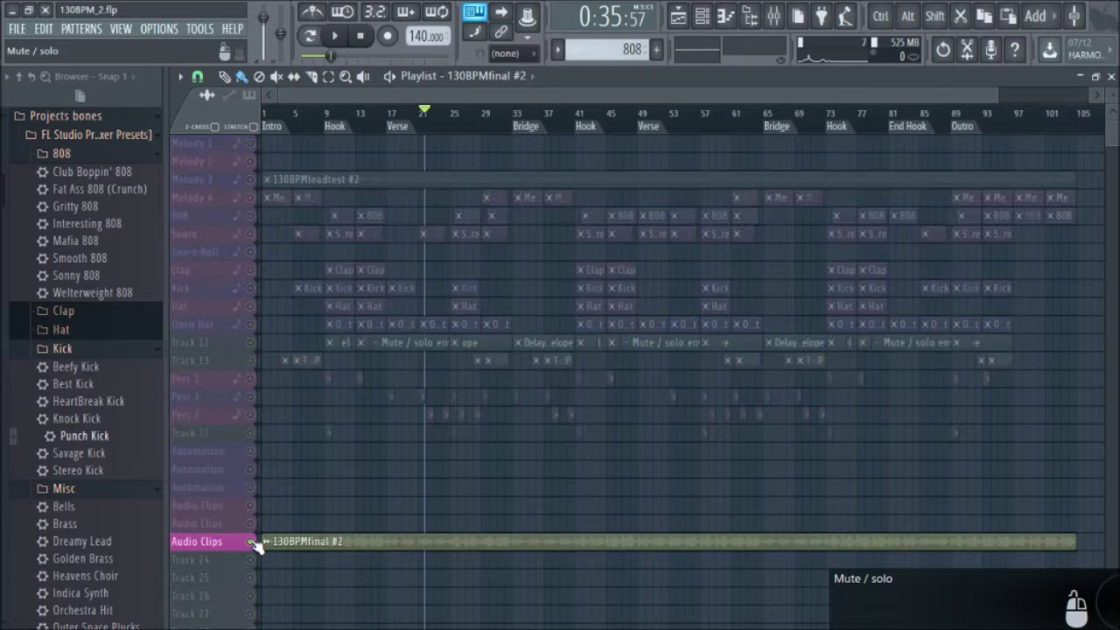
# - Play the opening of the soloed 130BPMfinal clip twice, first in the playlist and again with the mixer shown, stopping each time
pyautogui.press('space')
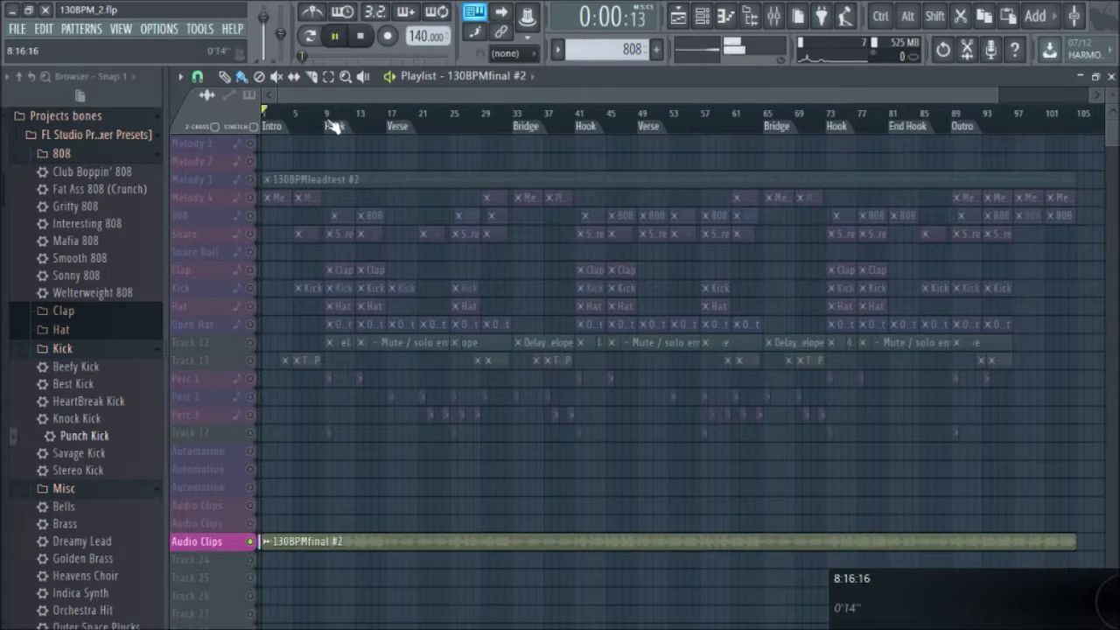
pyautogui.scroll(3, 302, 142)
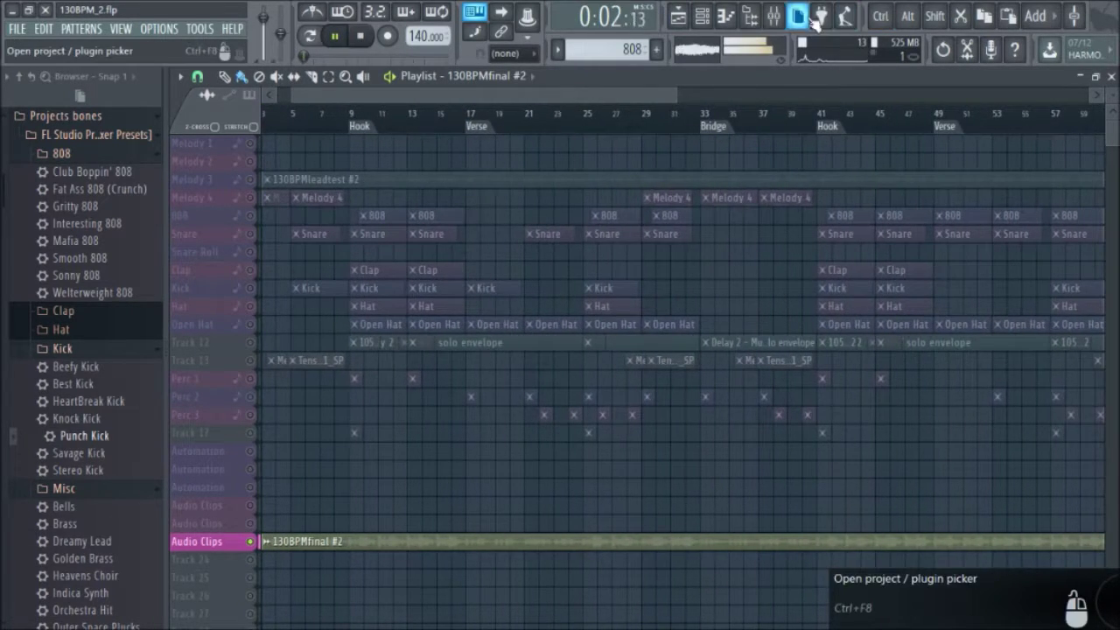
pyautogui.press('space')
pyautogui.click(773, 16)
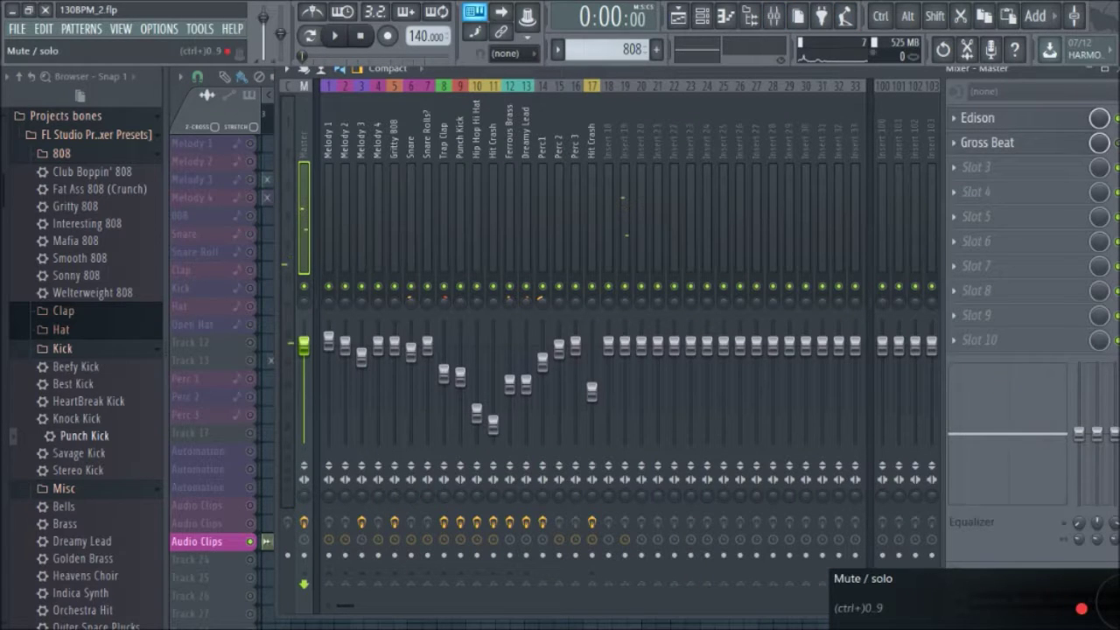
pyautogui.press('space')
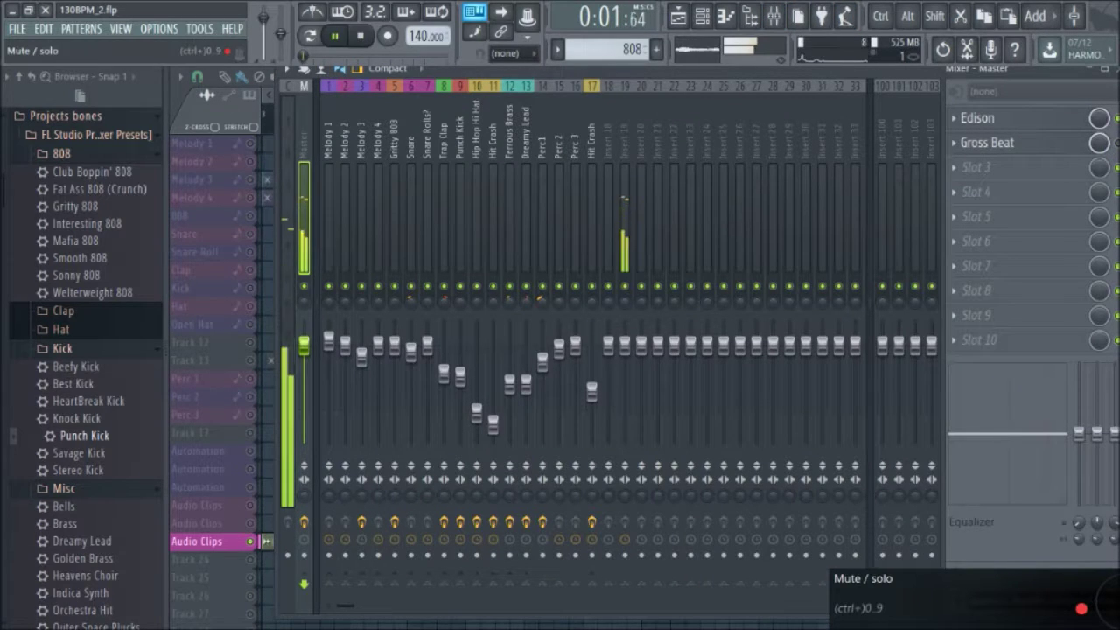
pyautogui.press('space')
# - Remove Gross Beat from the Master track's second effect slot and load the Maximus mastering effect there
pyautogui.click(961, 150)
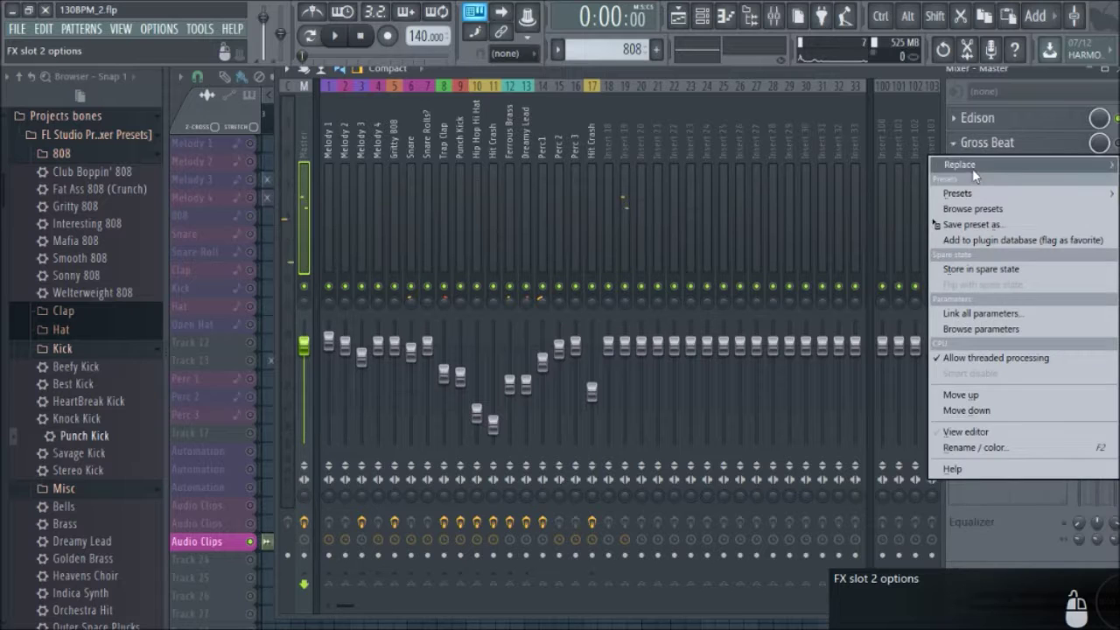
pyautogui.moveTo(973, 163)
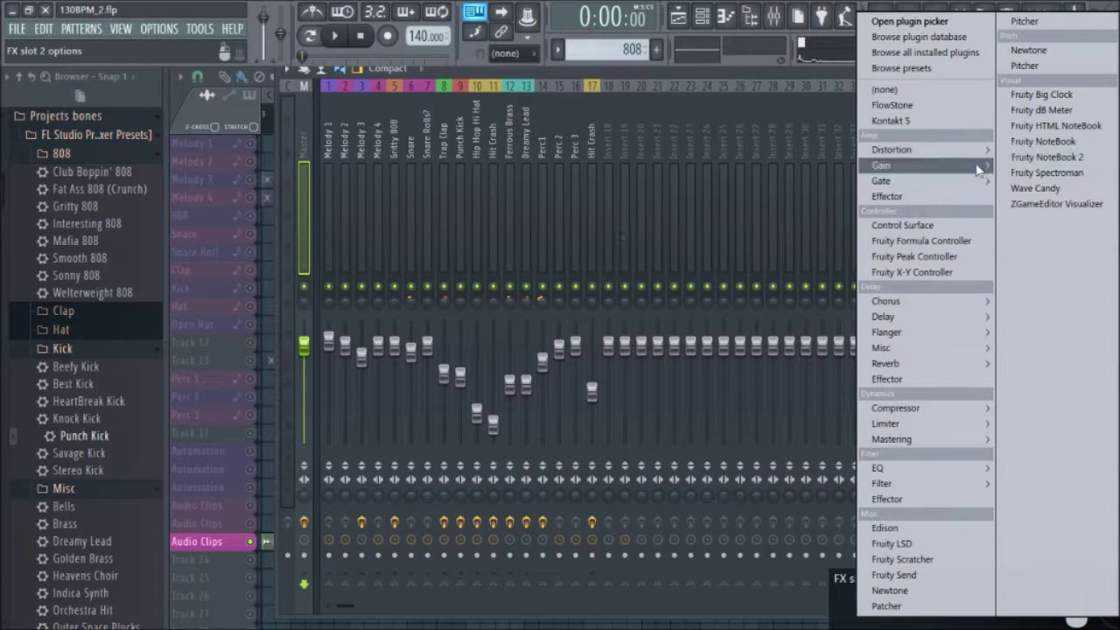
pyautogui.click(970, 91)
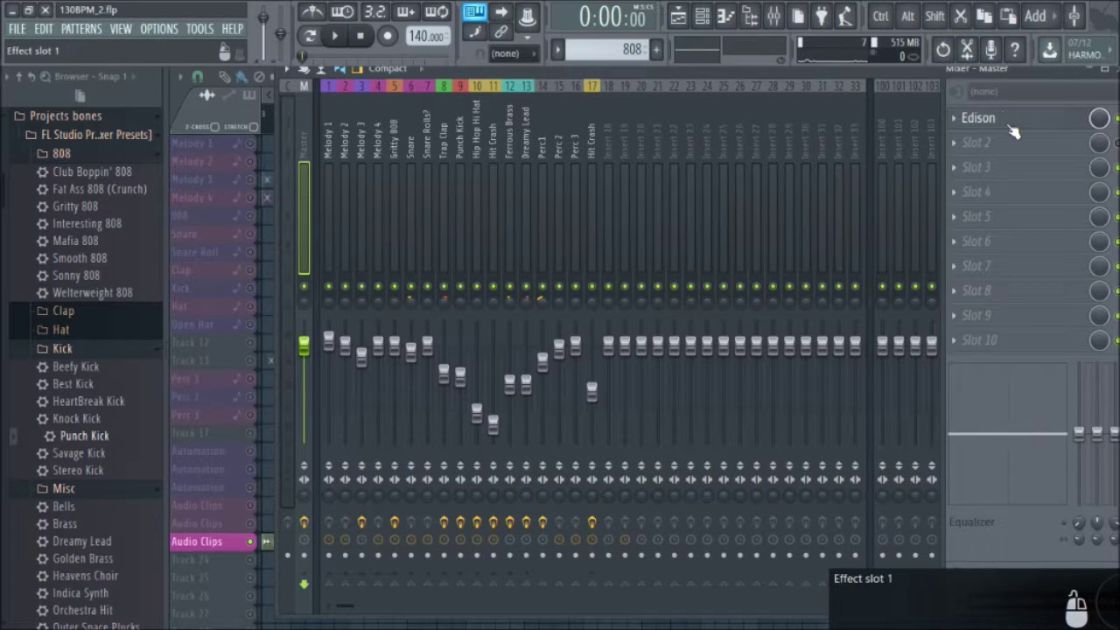
pyautogui.click(961, 153)
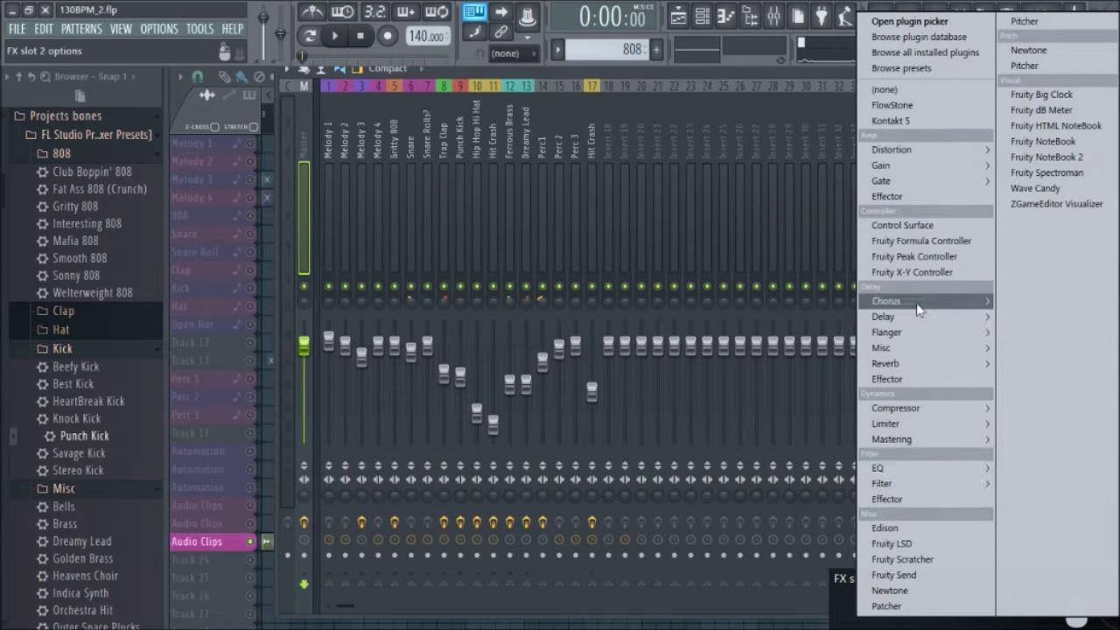
pyautogui.moveTo(943, 451)
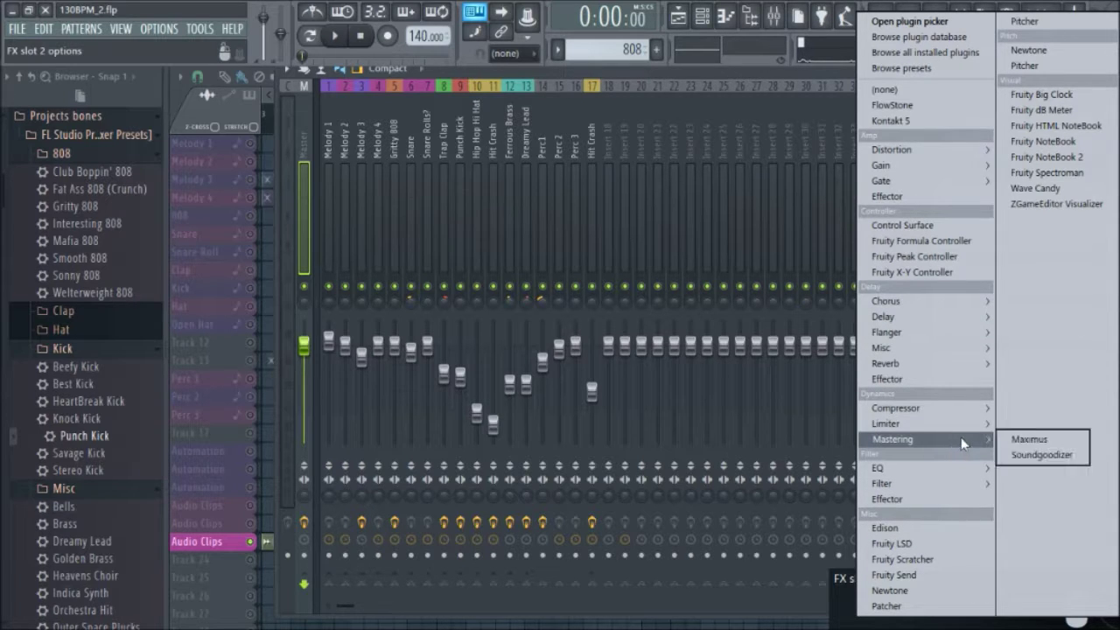
pyautogui.click(1033, 440)
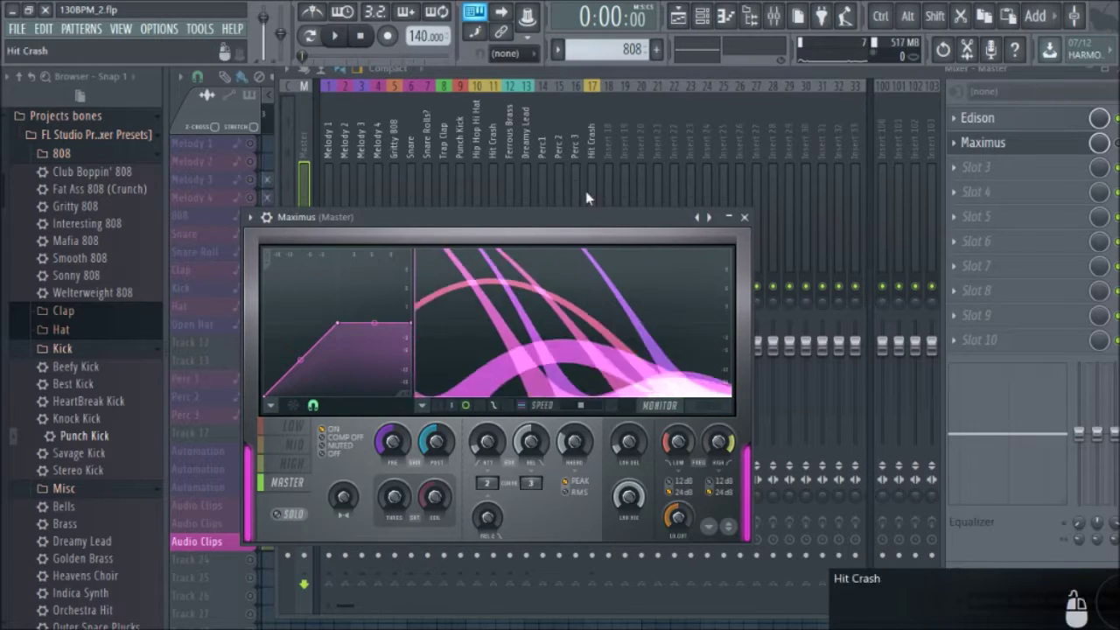
# - Return to the playlist and move the playhead to about bar 7, just before the first Hook
pyautogui.press('F5')
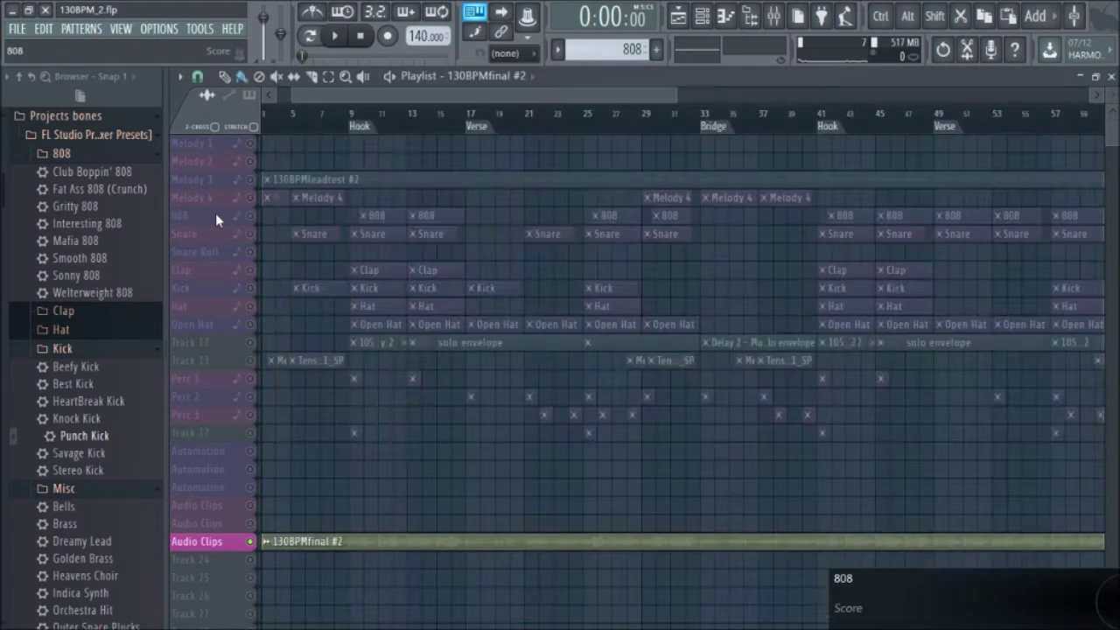
pyautogui.click(322, 113)
pyautogui.scroll(-3, 605, 292)
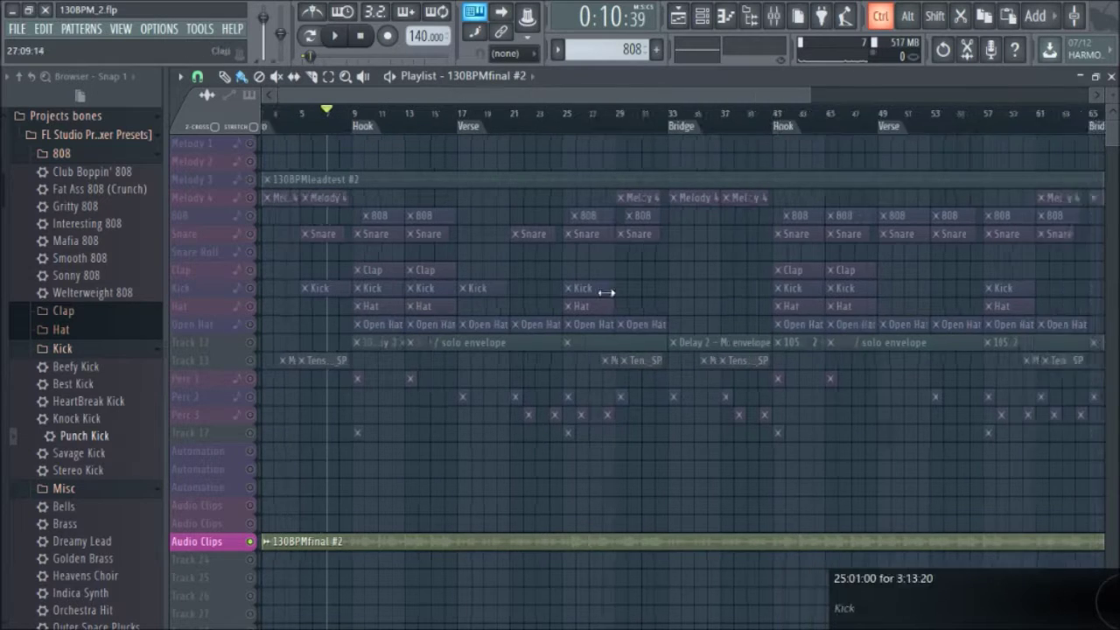
pyautogui.scroll(3, 279, 375)
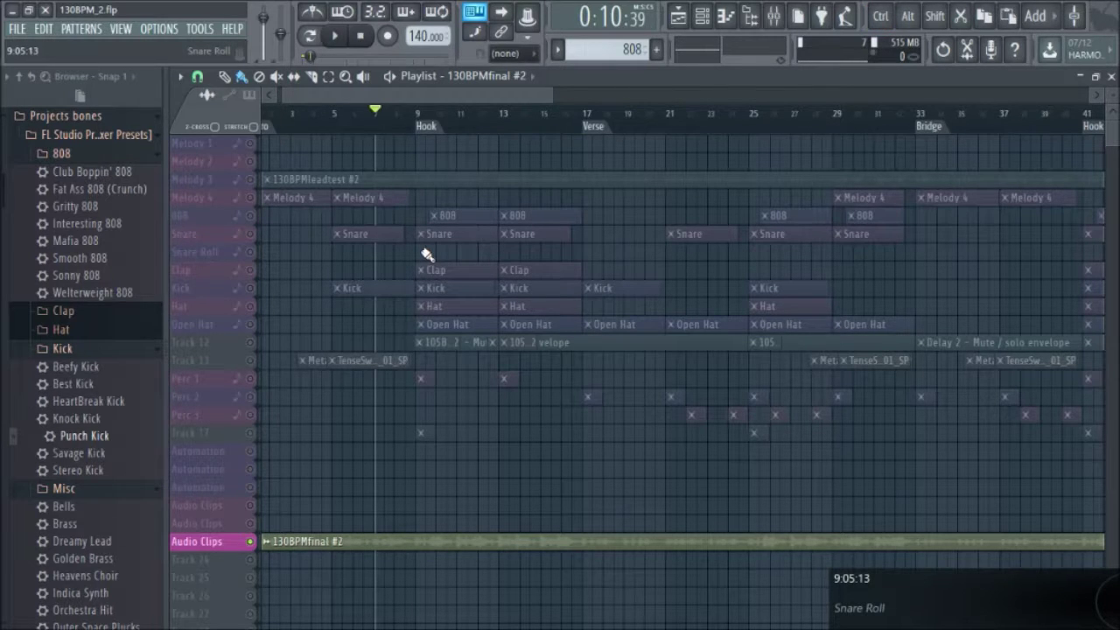
pyautogui.scroll(-3, 502, 274)
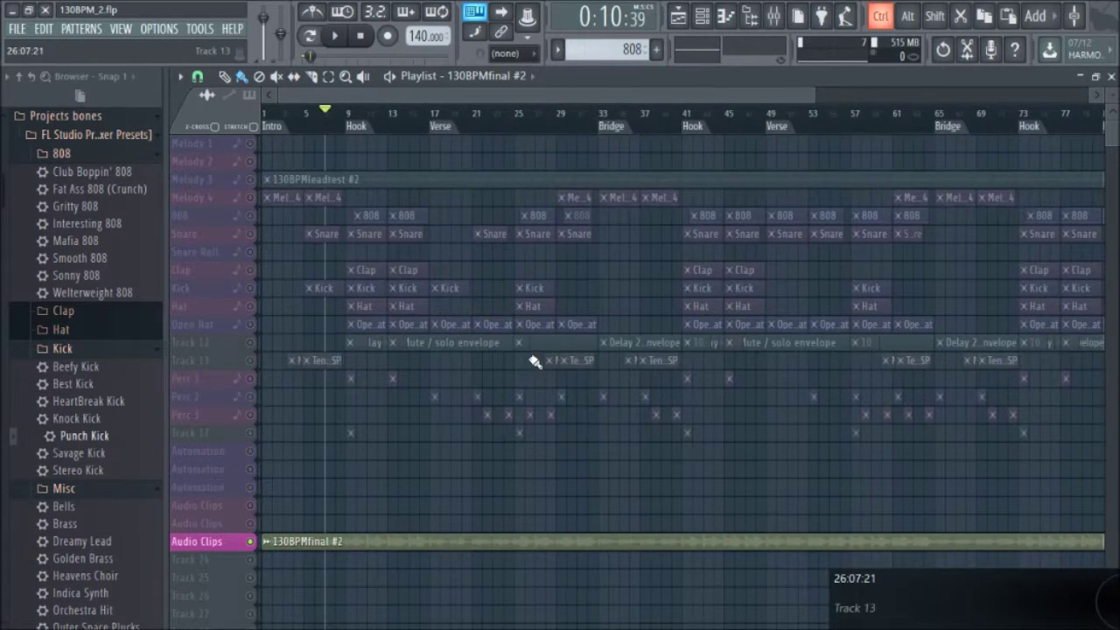
pyautogui.scroll(-3, 458, 315)
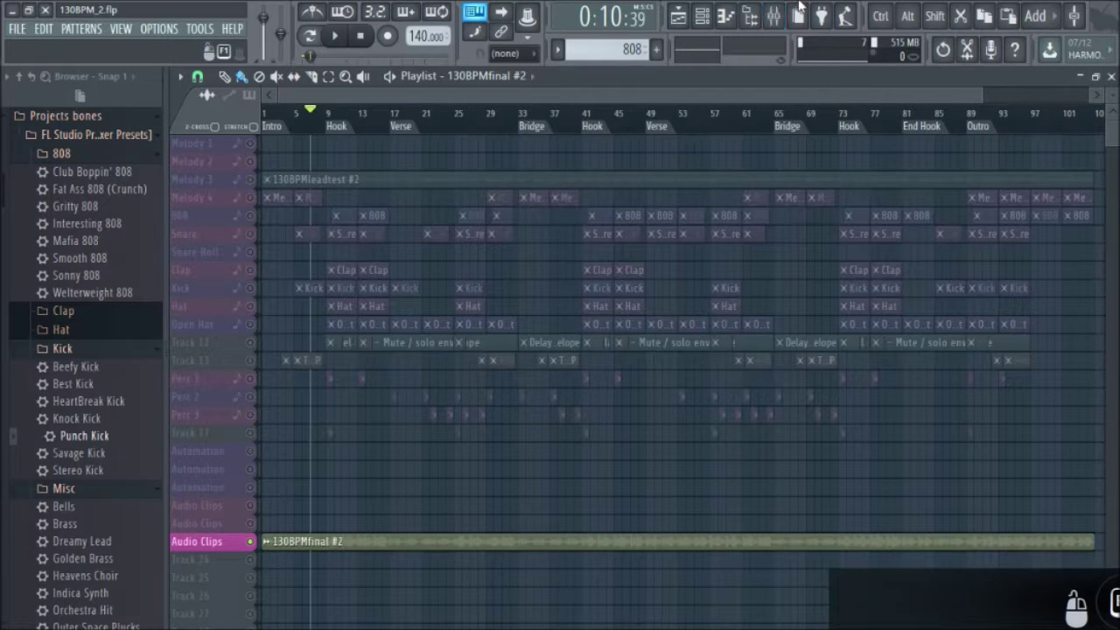
# - Reopen the Maximus effect on the Master track and move its window higher over the mixer
pyautogui.click(776, 16)
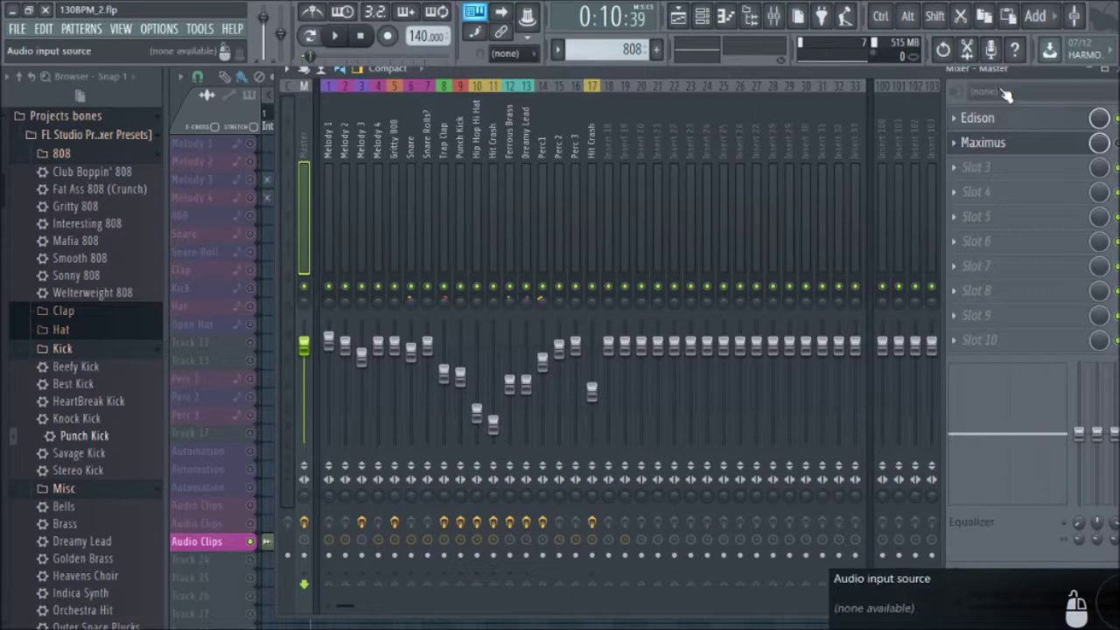
pyautogui.click(983, 148)
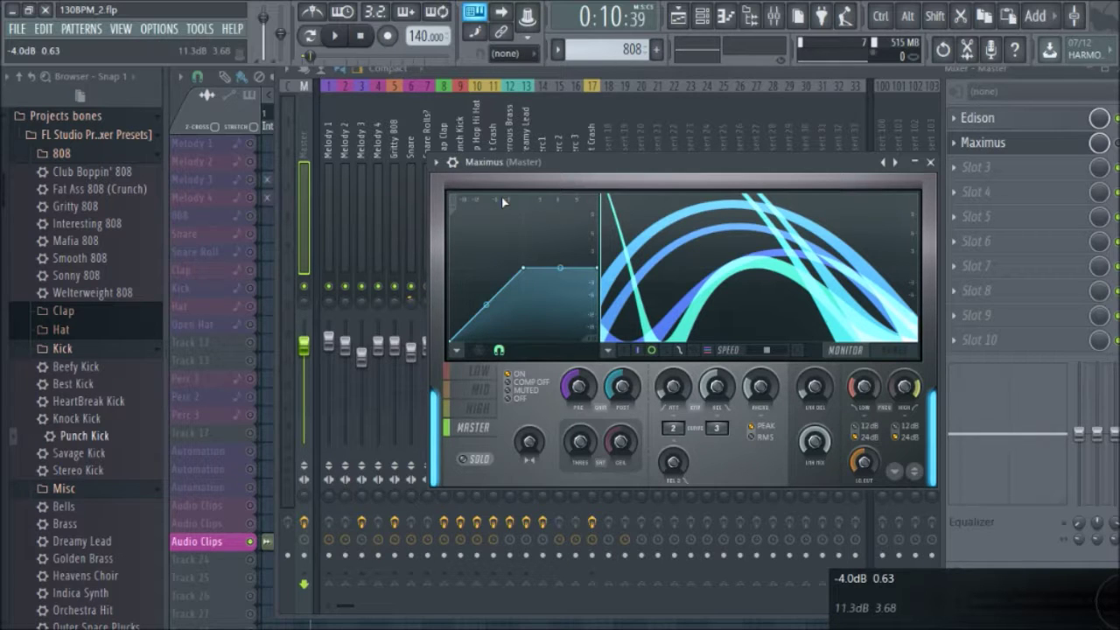
pyautogui.moveTo(569, 171); pyautogui.dragTo(586, 146)
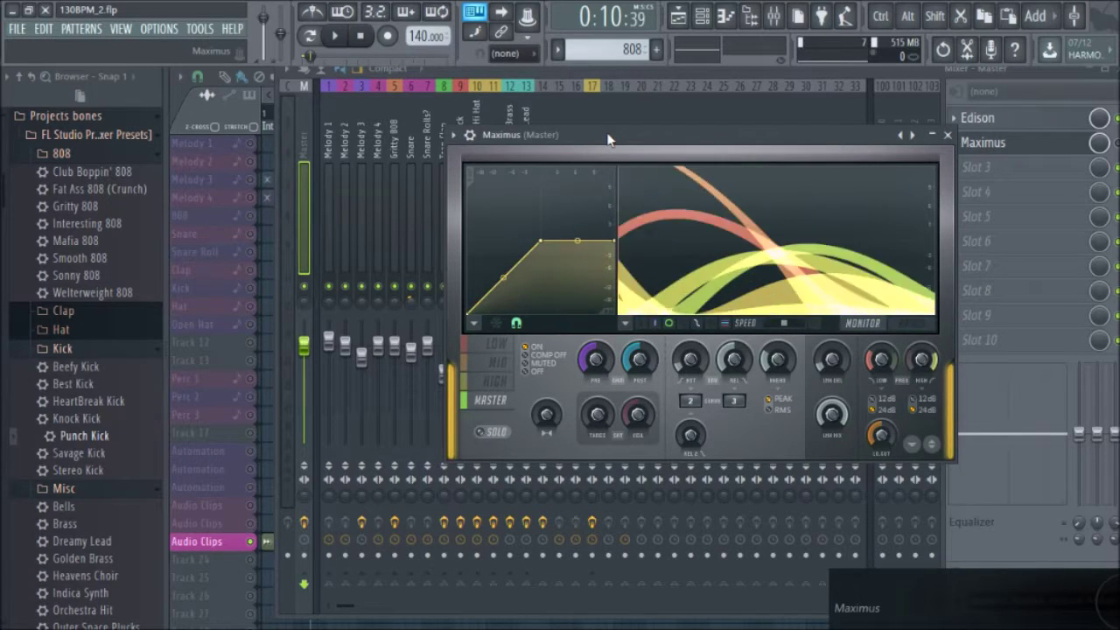
pyautogui.moveTo(609, 140); pyautogui.dragTo(602, 112)
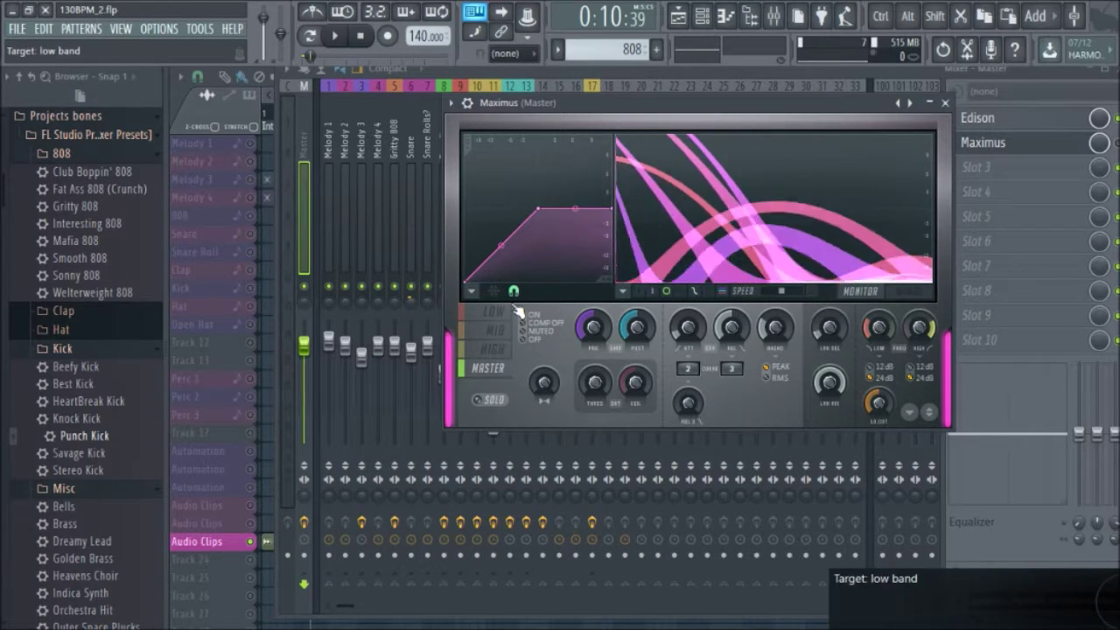
# - Examine the waveform of the 130BPMfinal #2 clip closely in the playlist around the first Hook marker at bar 9
pyautogui.click(193, 193)
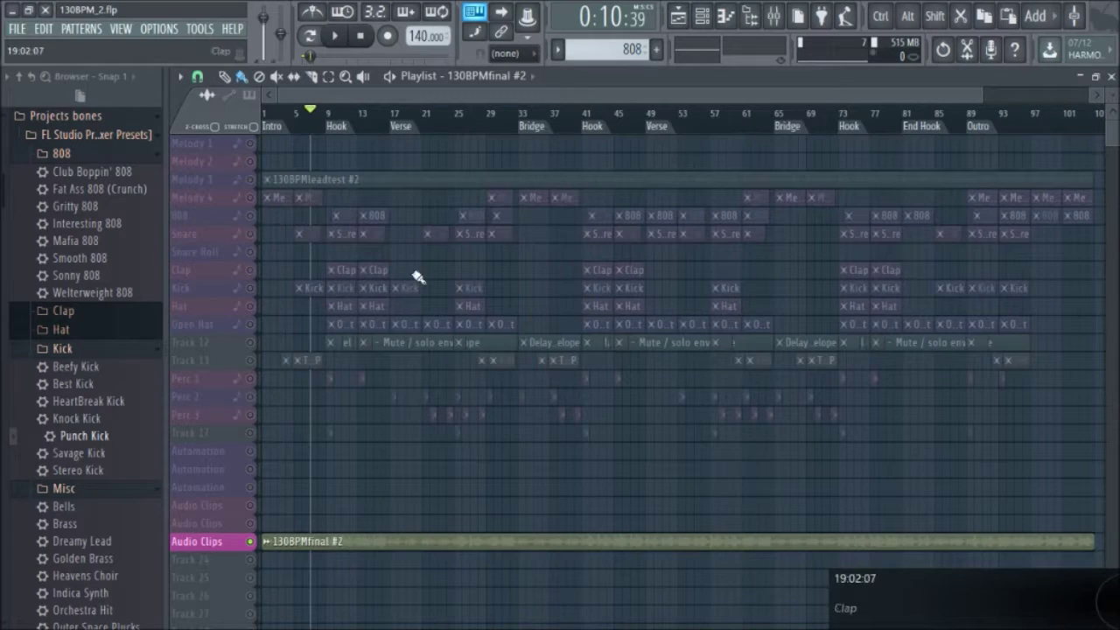
pyautogui.scroll(3, 323, 386)
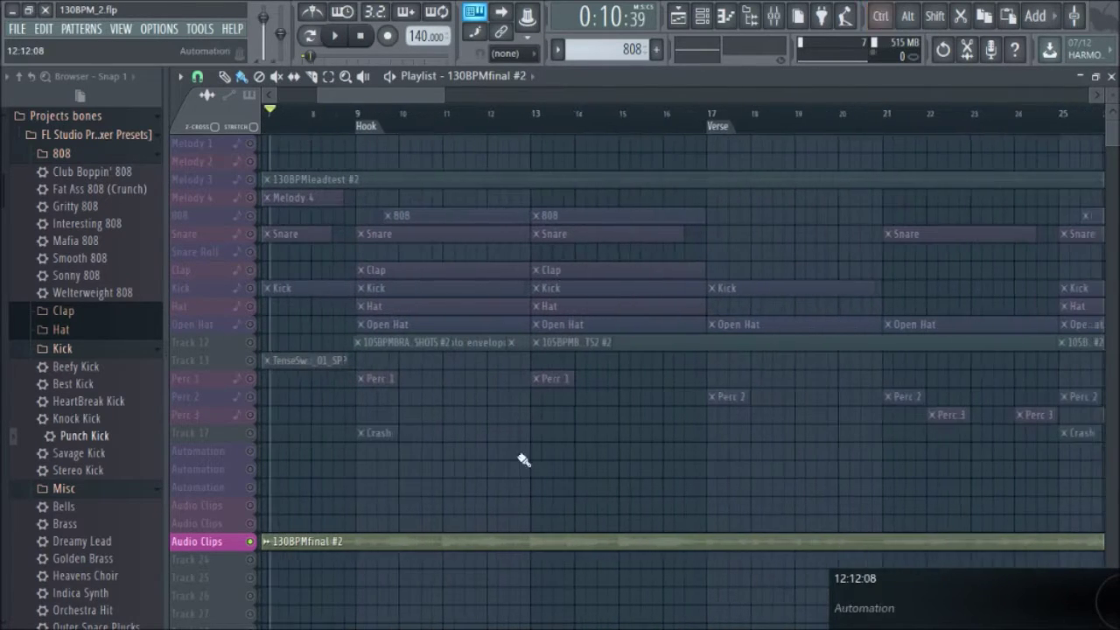
pyautogui.scroll(-2, 480, 440)
pyautogui.scroll(5, 487, 415)
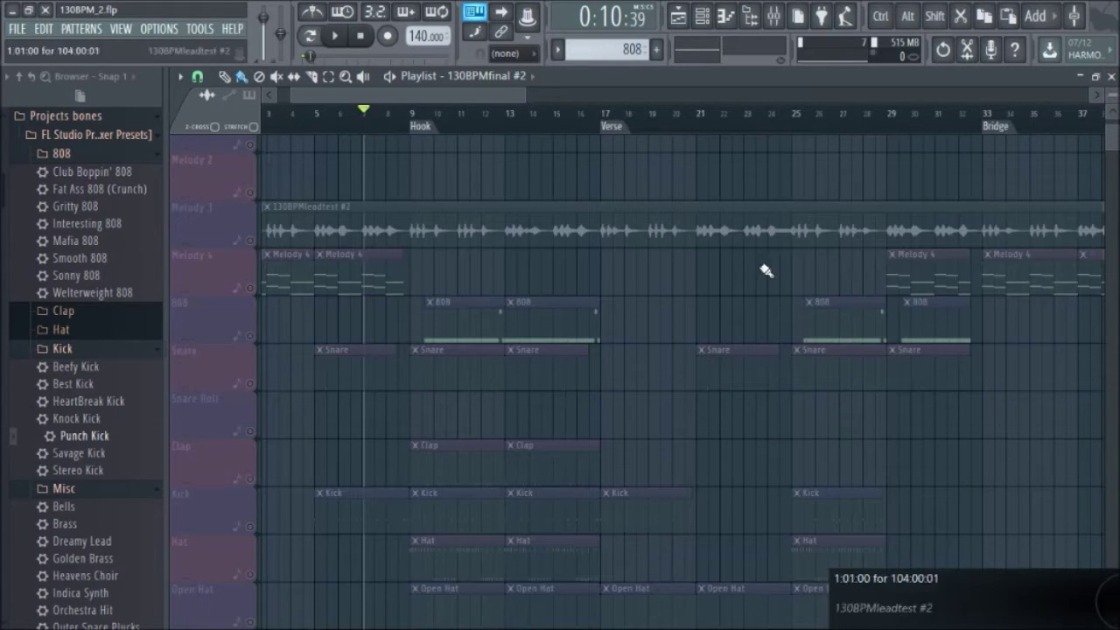
pyautogui.scroll(-1, 484, 415)
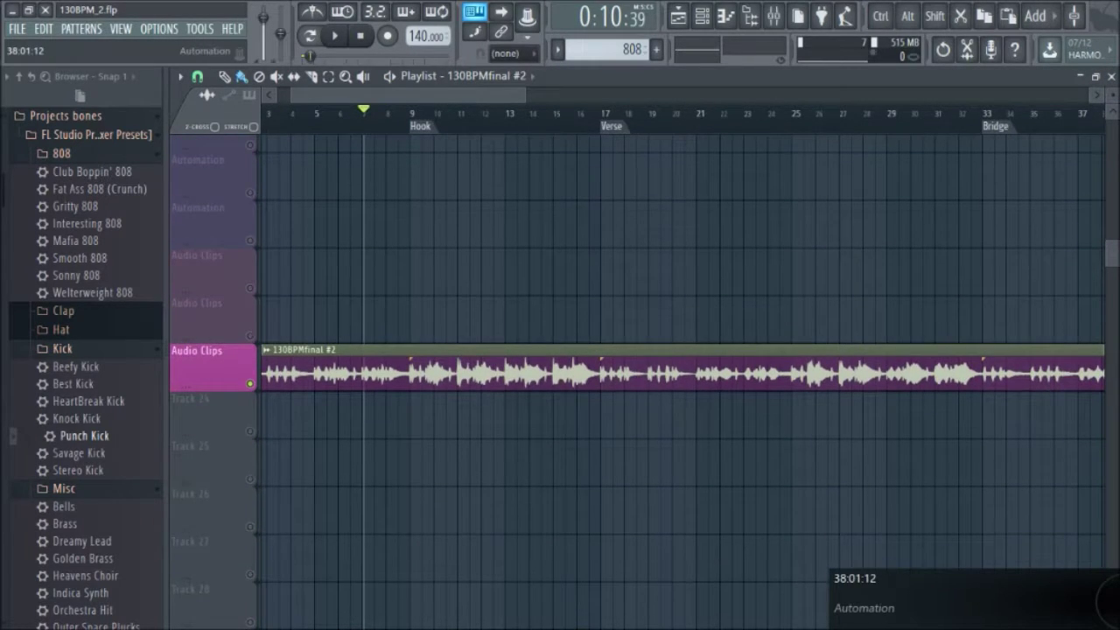
pyautogui.scroll(3, 359, 333)
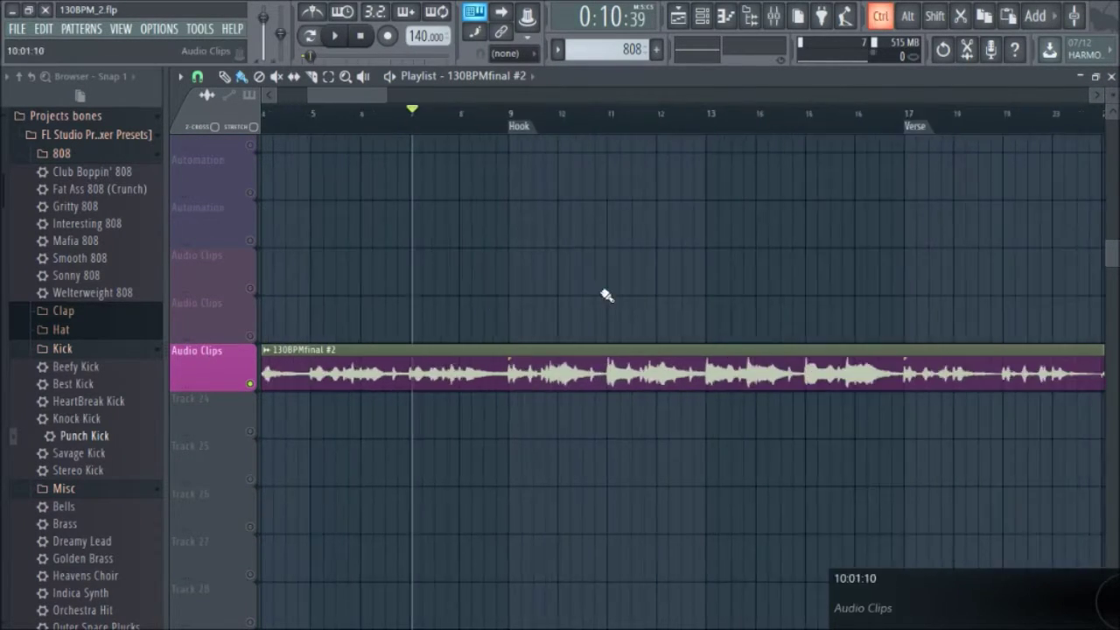
pyautogui.scroll(2, 802, 273)
pyautogui.scroll(-2, 786, 266)
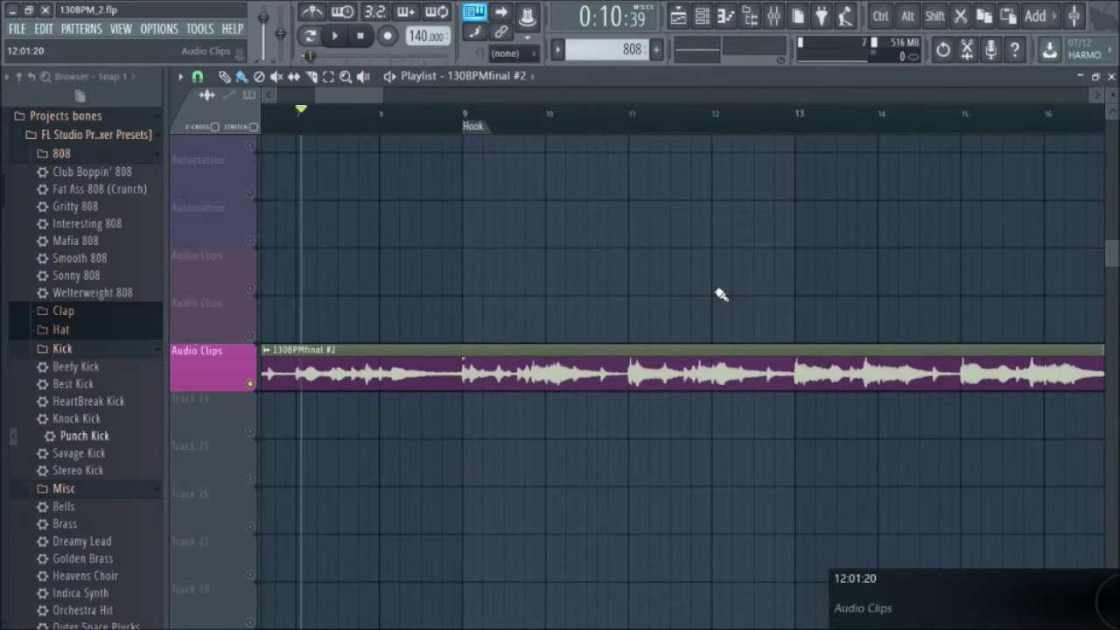
pyautogui.scroll(-2, 721, 295)
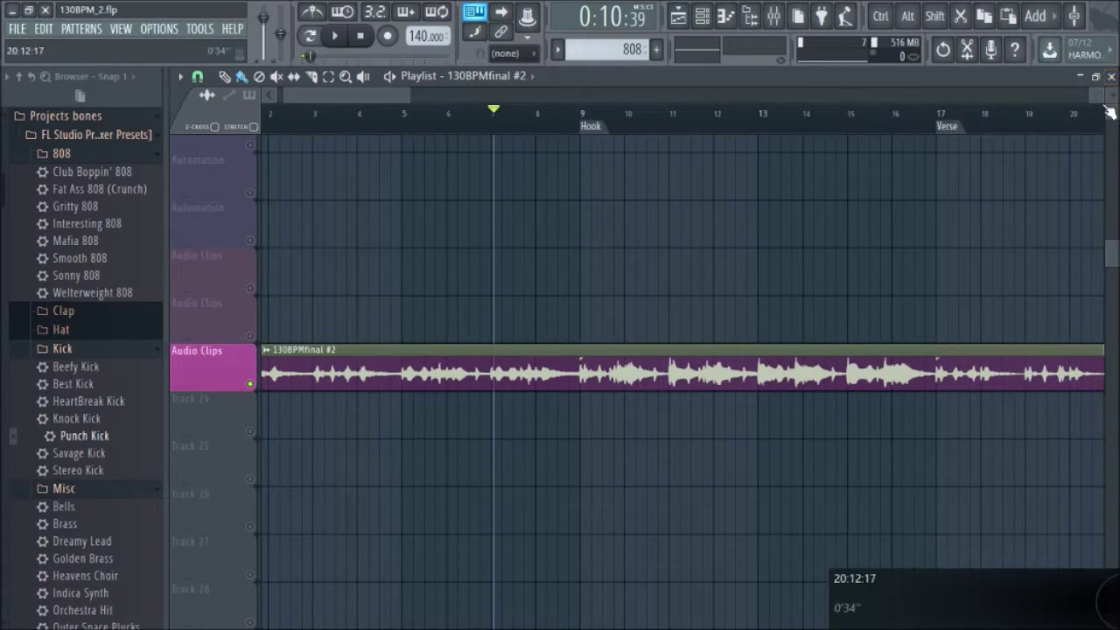
pyautogui.scroll(4, 955, 214)
pyautogui.scroll(5, 589, 357)
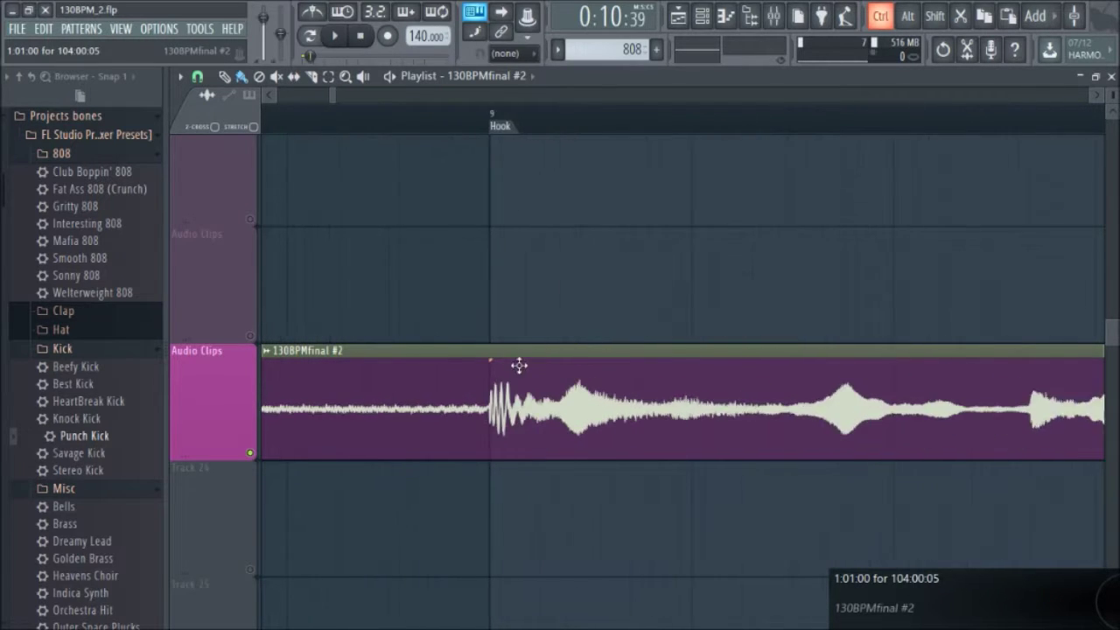
# - Move the playhead to the first Hook marker at bar 9 in the playlist
pyautogui.scroll(-5, 700, 315)
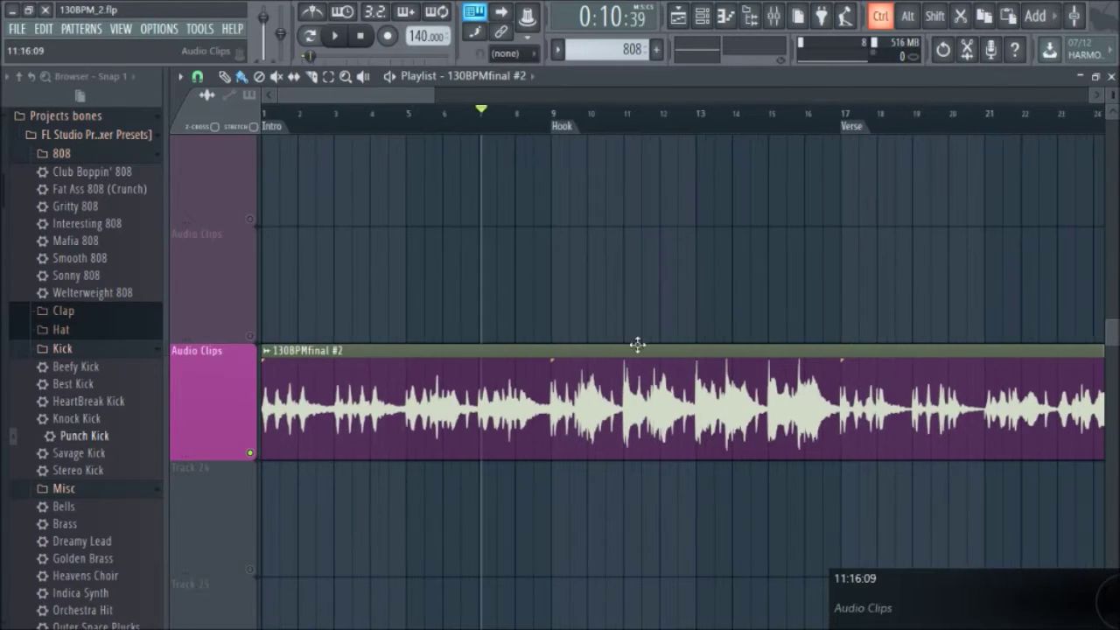
pyautogui.scroll(3, 451, 376)
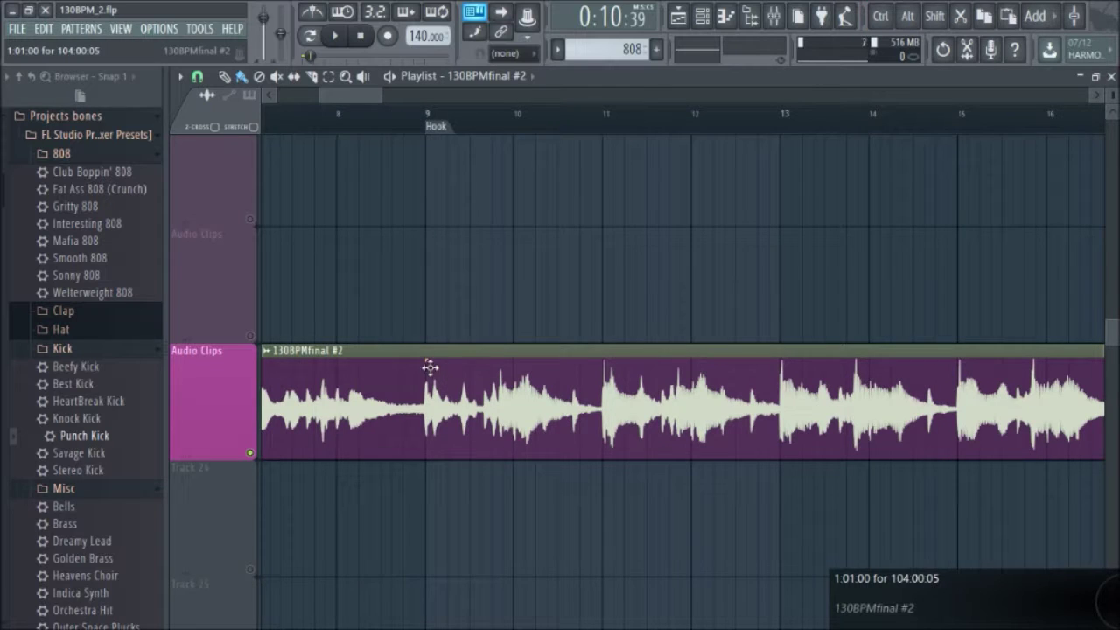
pyautogui.moveTo(417, 112); pyautogui.dragTo(431, 123)
# - Examine the arrangement of drum, 808 and melody clips leading into and through the first Hook
pyautogui.scroll(-5, 395, 259)
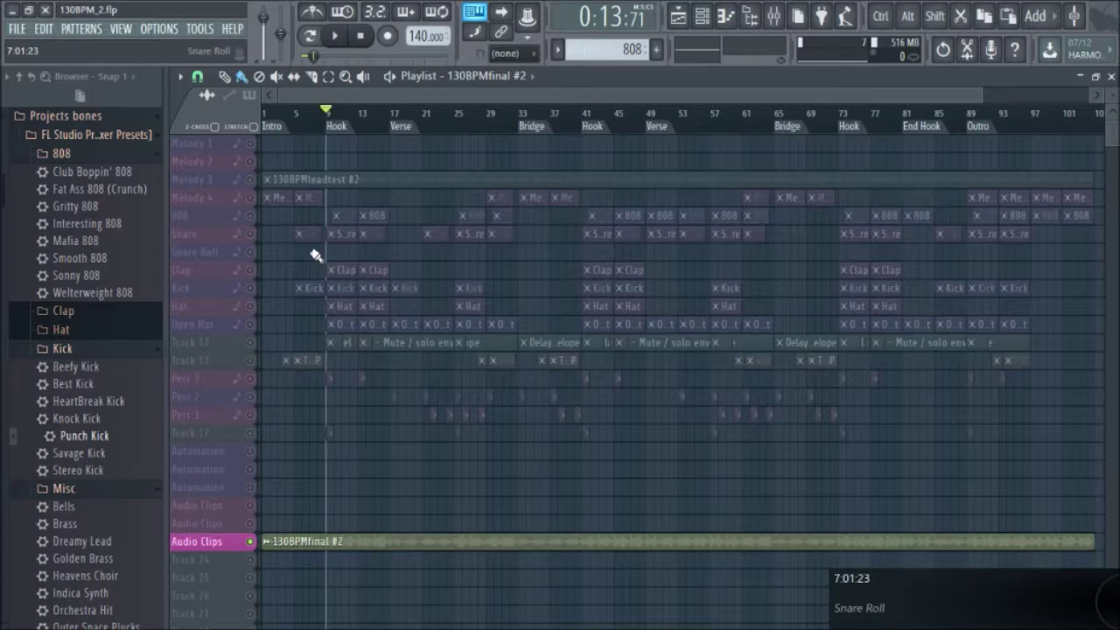
pyautogui.scroll(5, 408, 307)
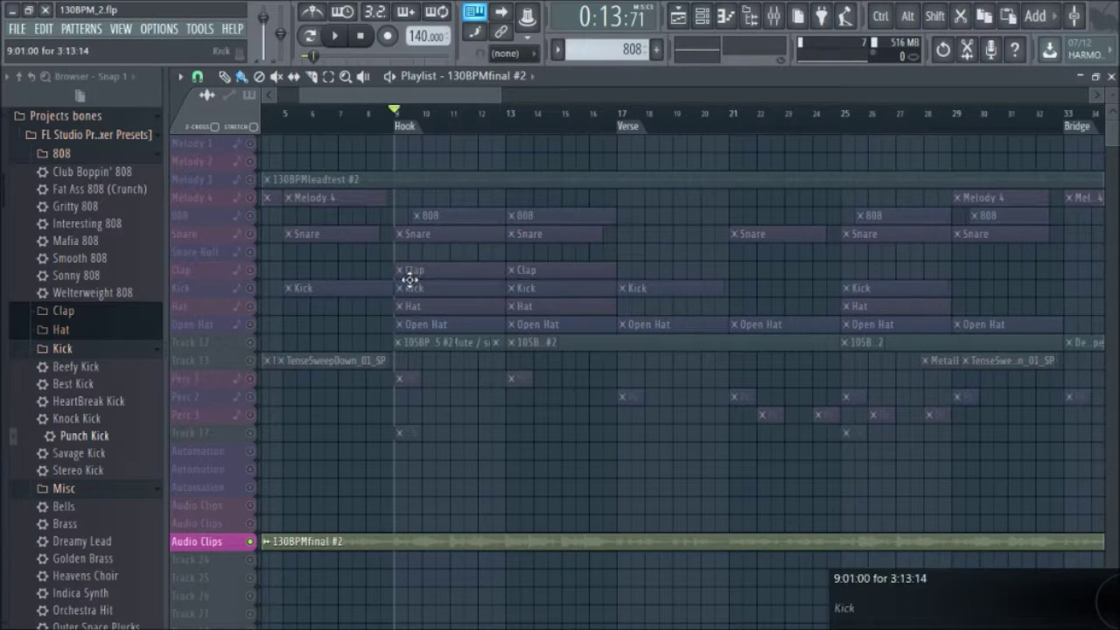
pyautogui.scroll(4, 420, 450)
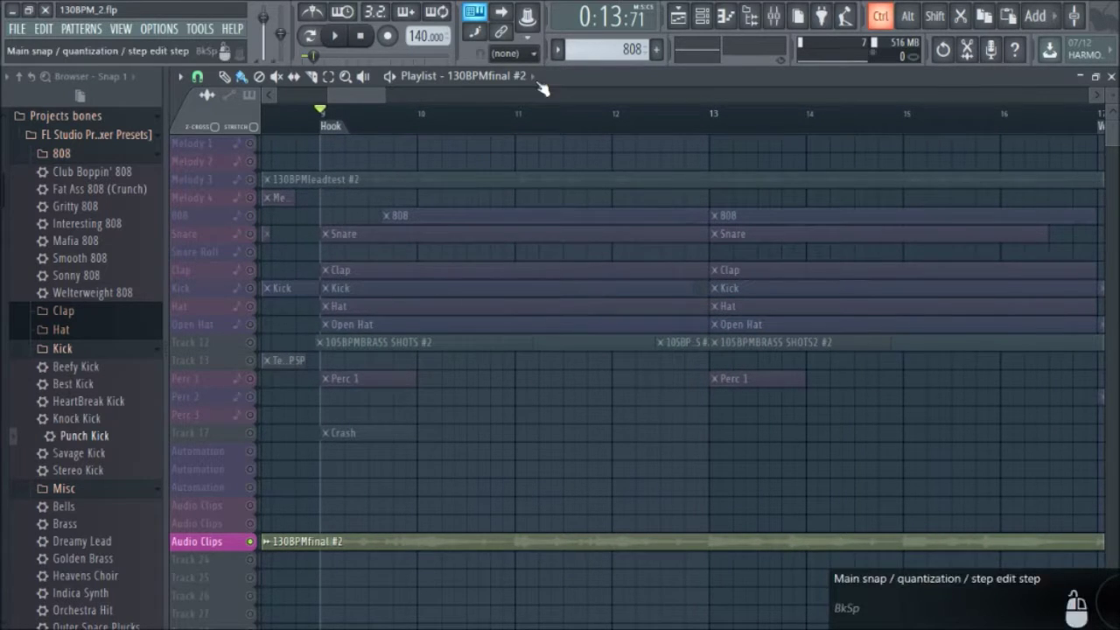
pyautogui.scroll(-5, 300, 342)
pyautogui.scroll(-1, 608, 283)
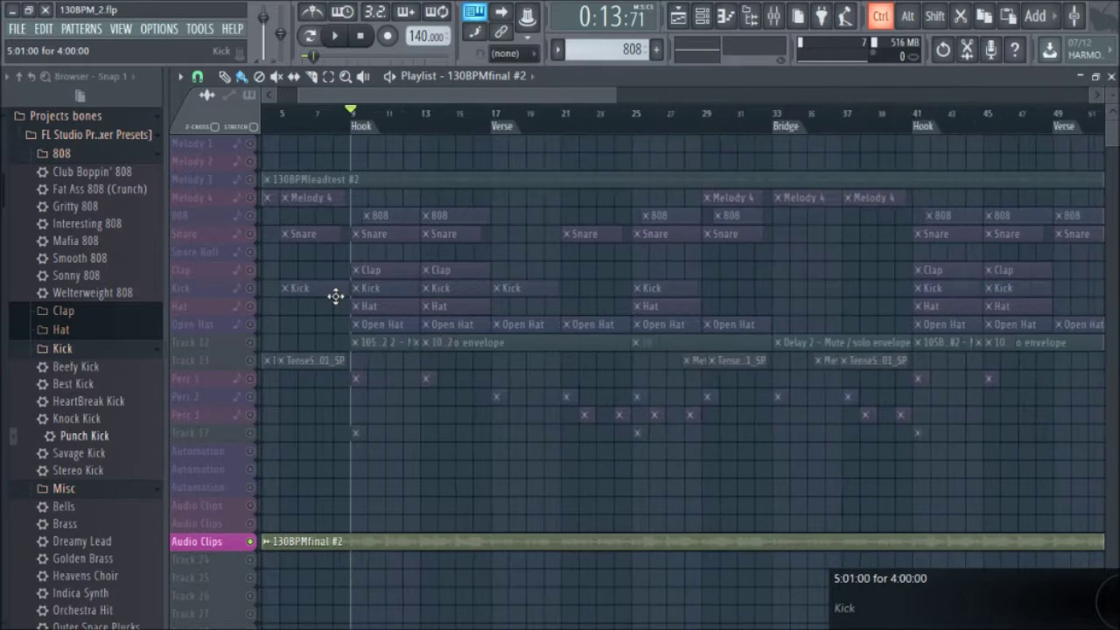
pyautogui.scroll(2, 353, 278)
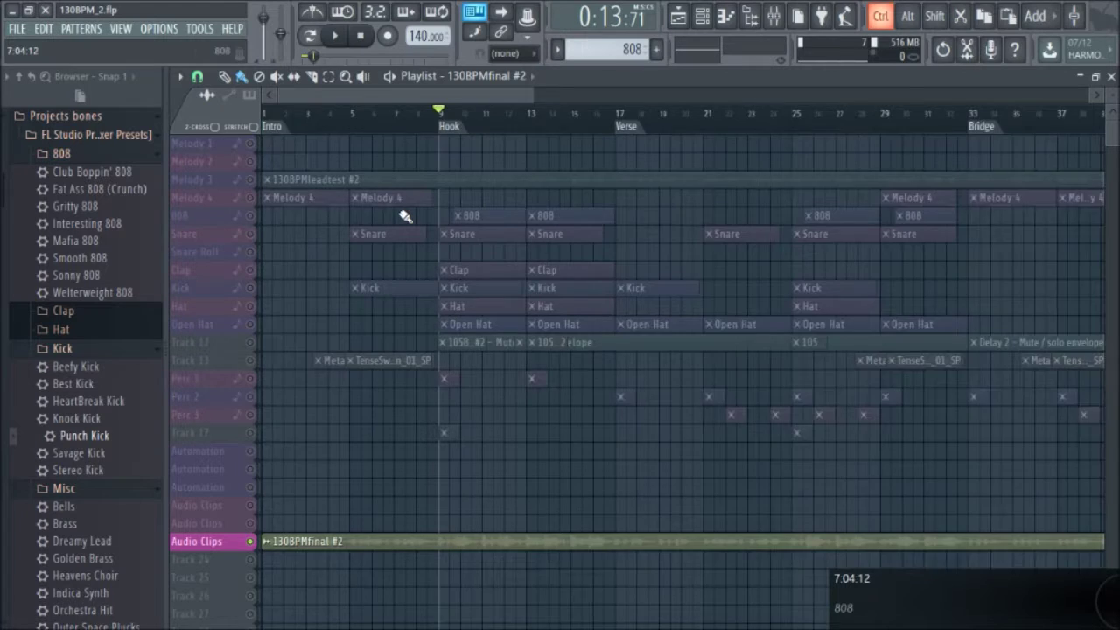
pyautogui.scroll(1, 403, 212)
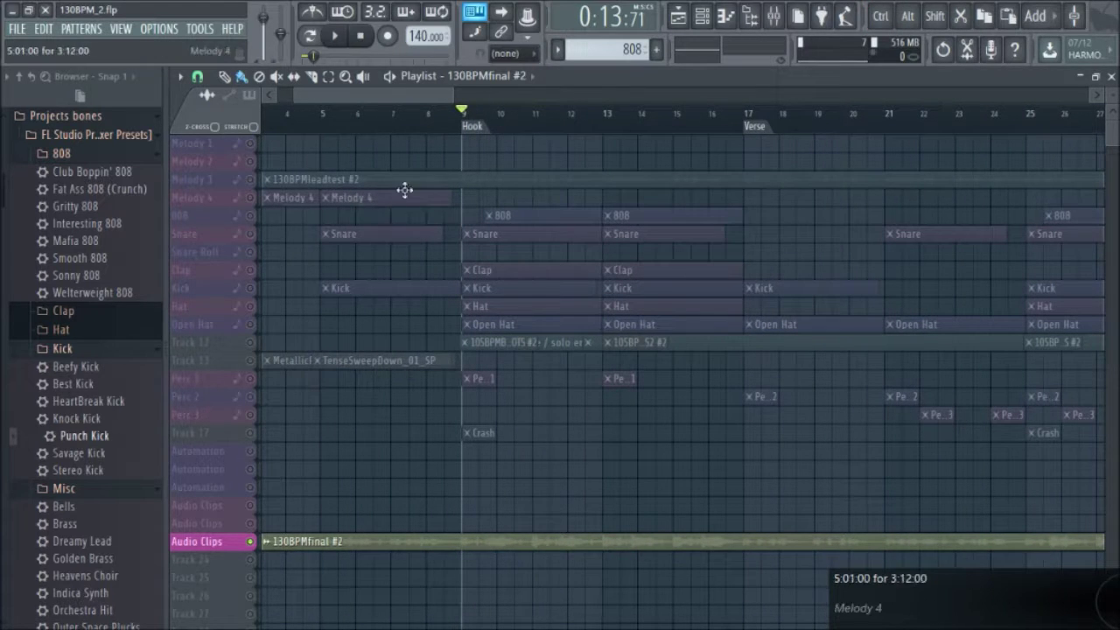
pyautogui.scroll(-4, 350, 214)
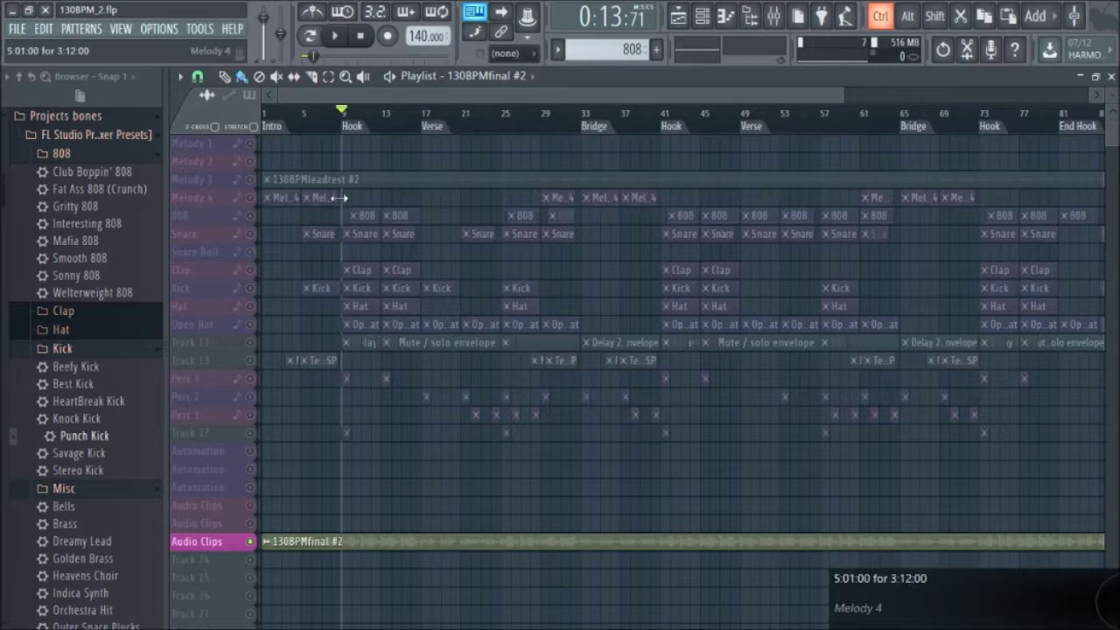
pyautogui.scroll(5, 337, 200)
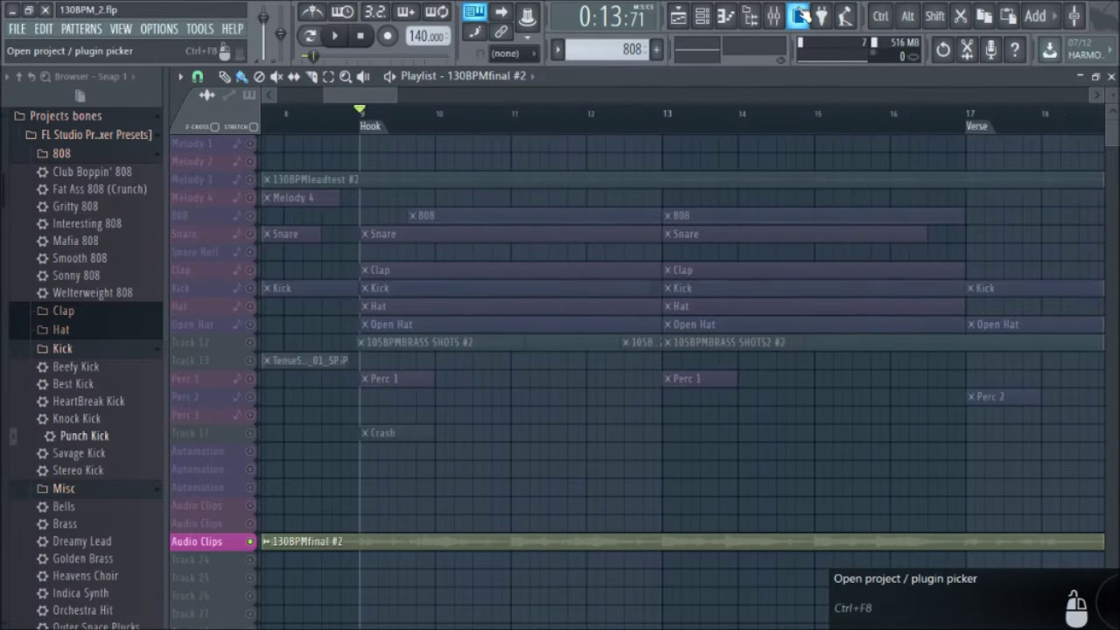
# - Open the mixer, bring up Maximus on the Master track and play the Hook briefly through it
pyautogui.click(792, 15)
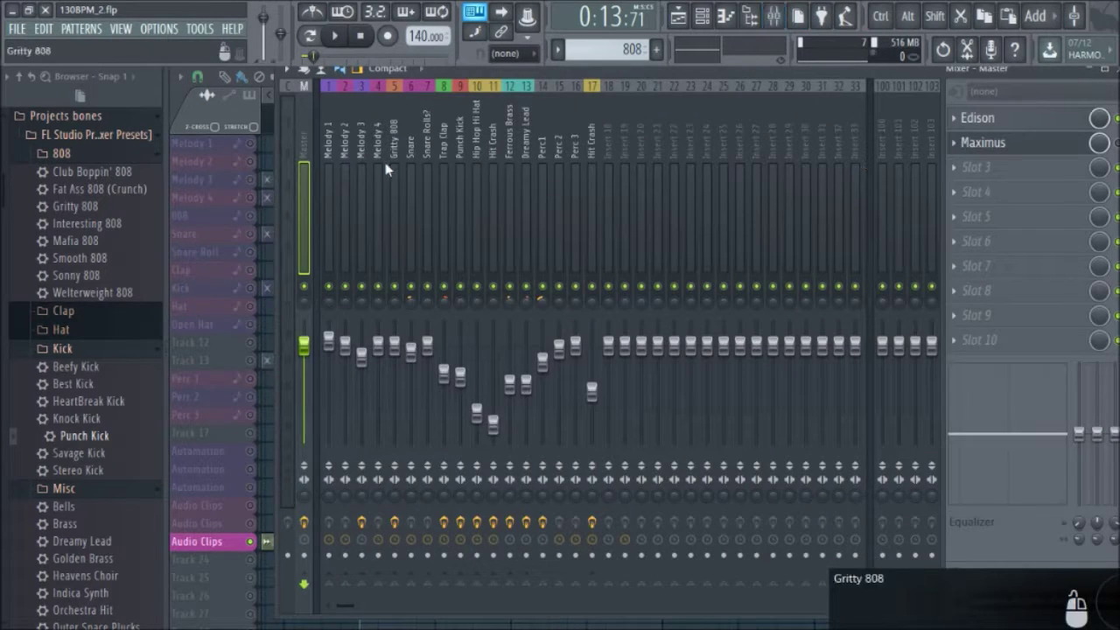
pyautogui.click(985, 142)
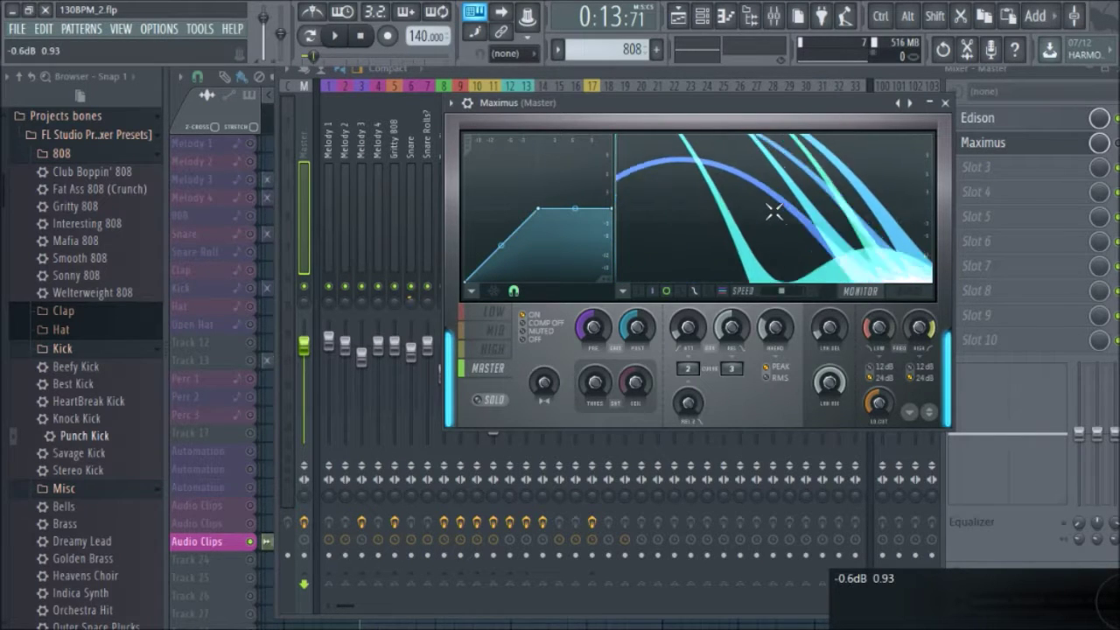
pyautogui.press('space')
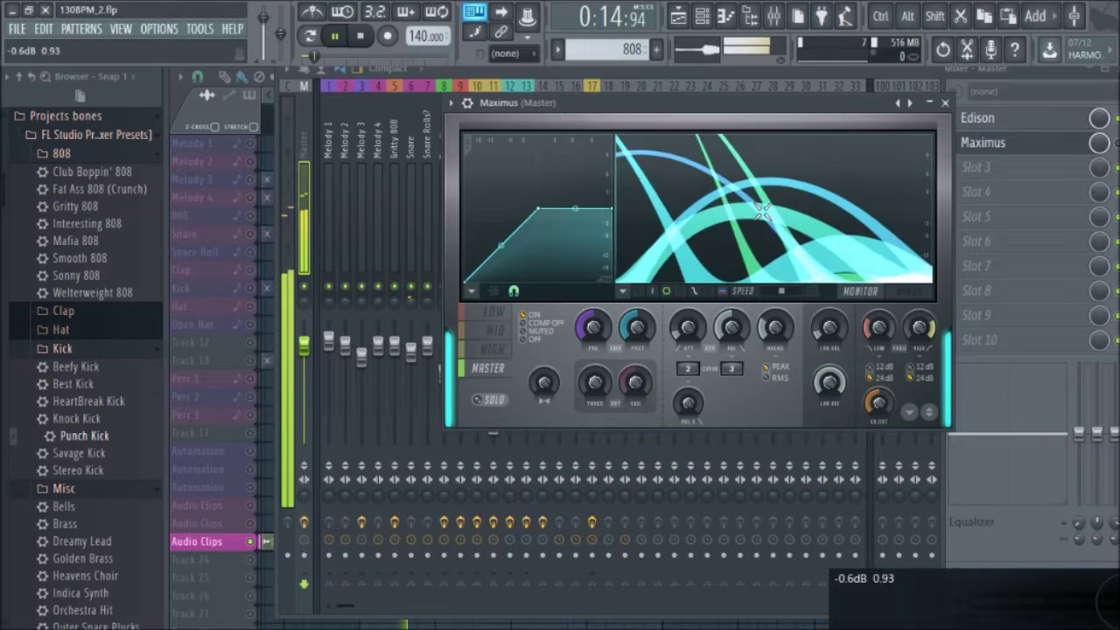
pyautogui.press('space')
# - Turn on Solo in Maximus, select the low band and listen to it over the Hook
pyautogui.click(498, 405)
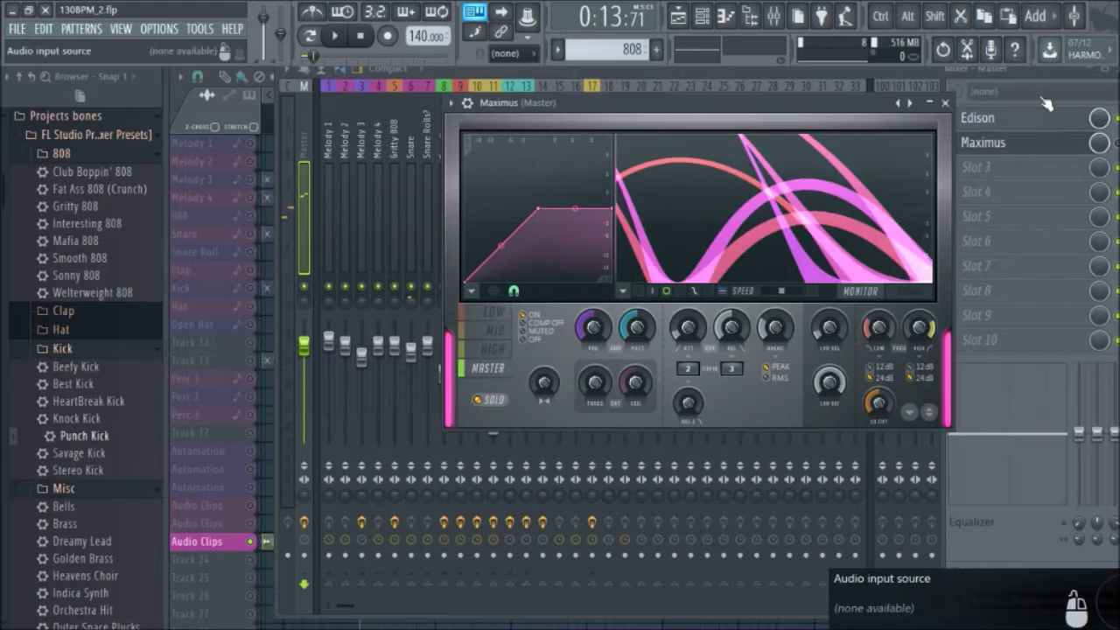
pyautogui.click(945, 103)
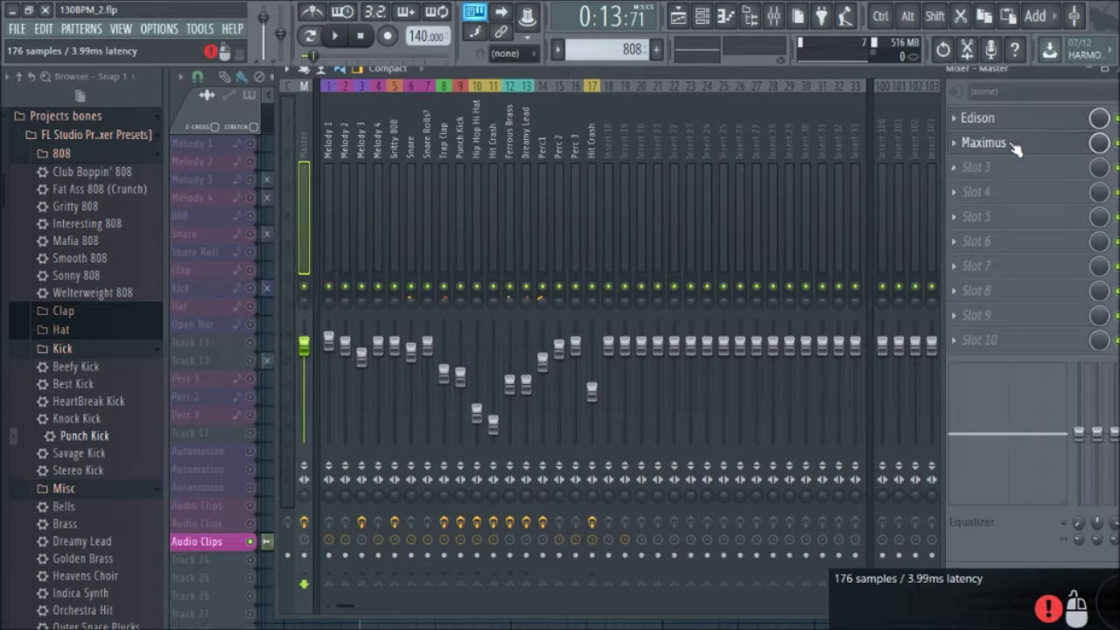
pyautogui.click(1016, 147)
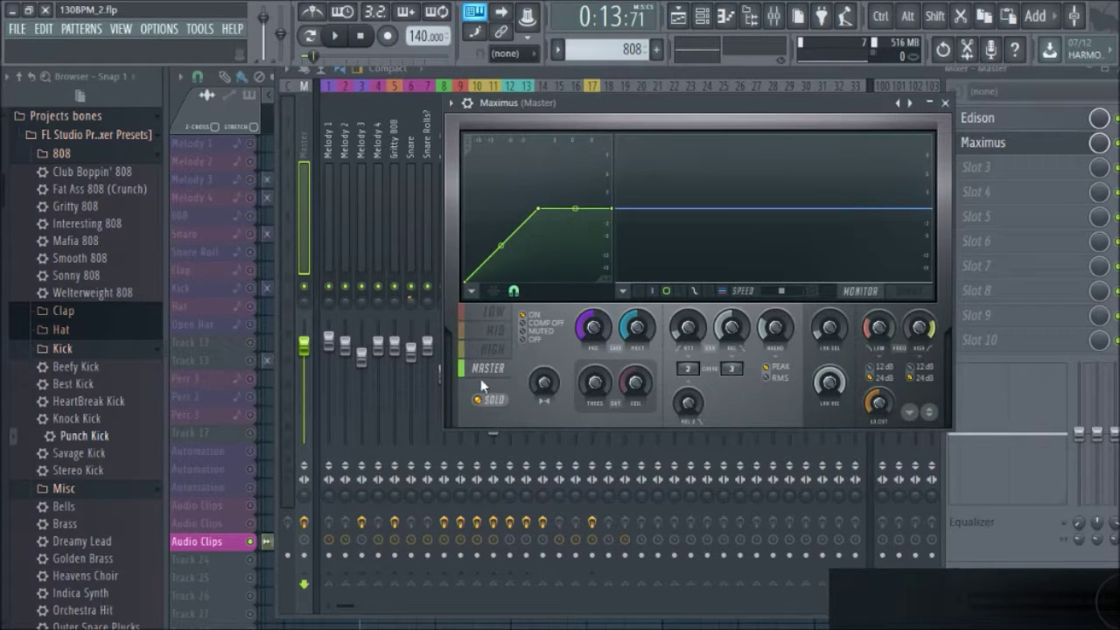
pyautogui.click(494, 317)
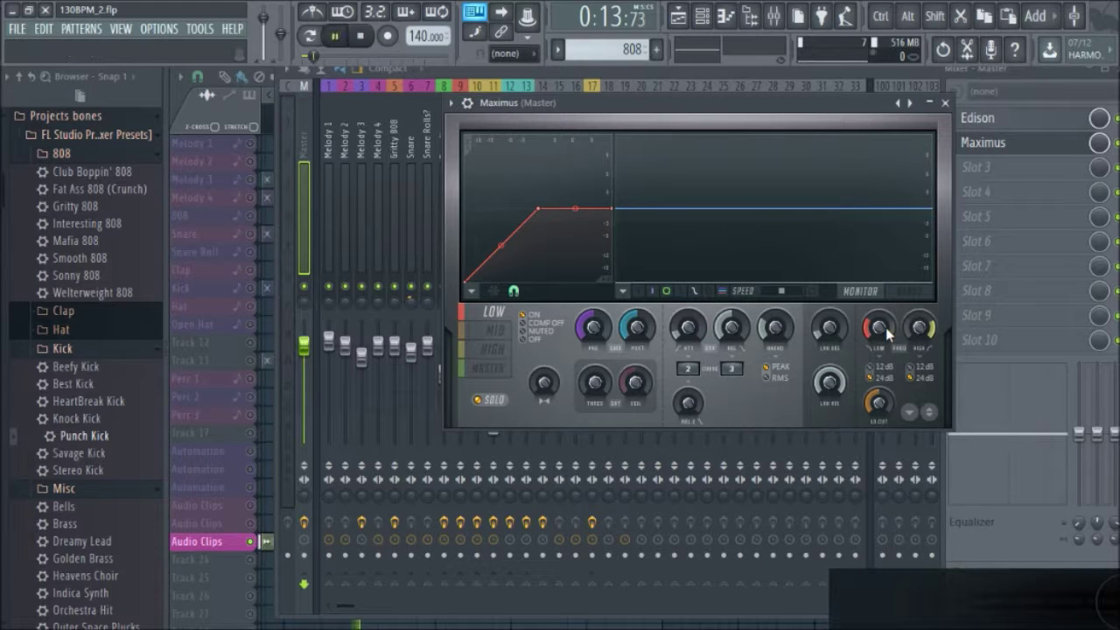
pyautogui.press('space')
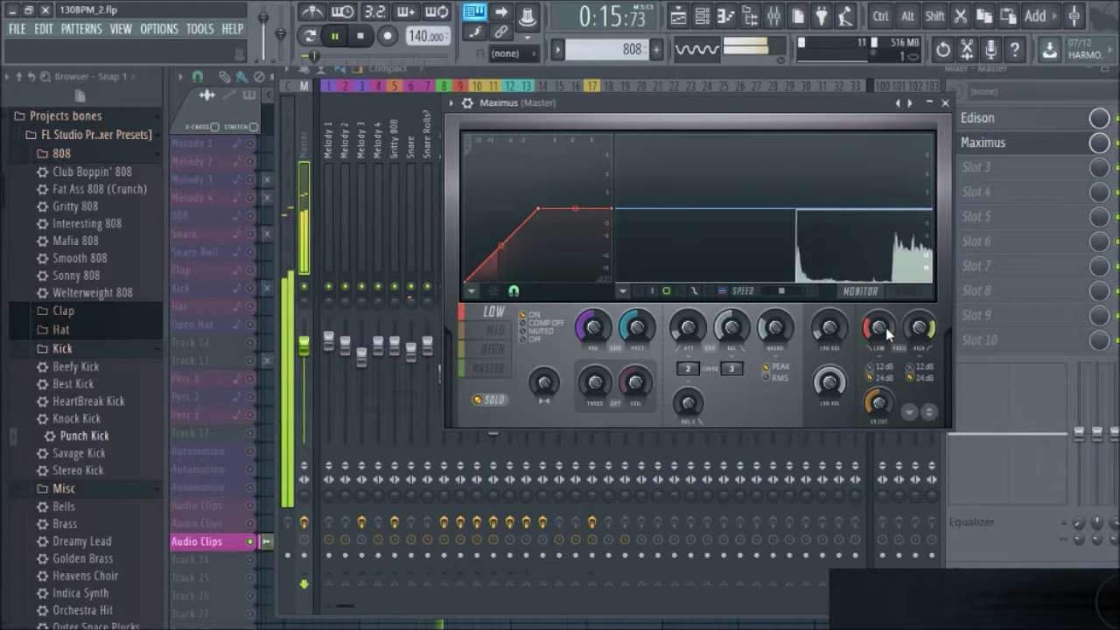
pyautogui.press('space')
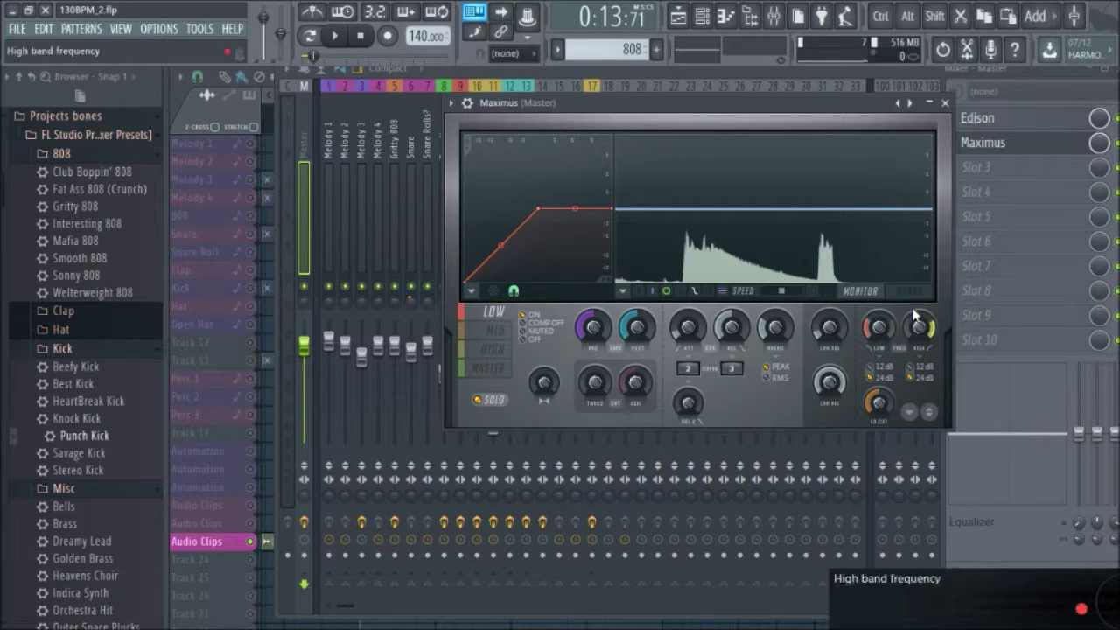
pyautogui.press('space')
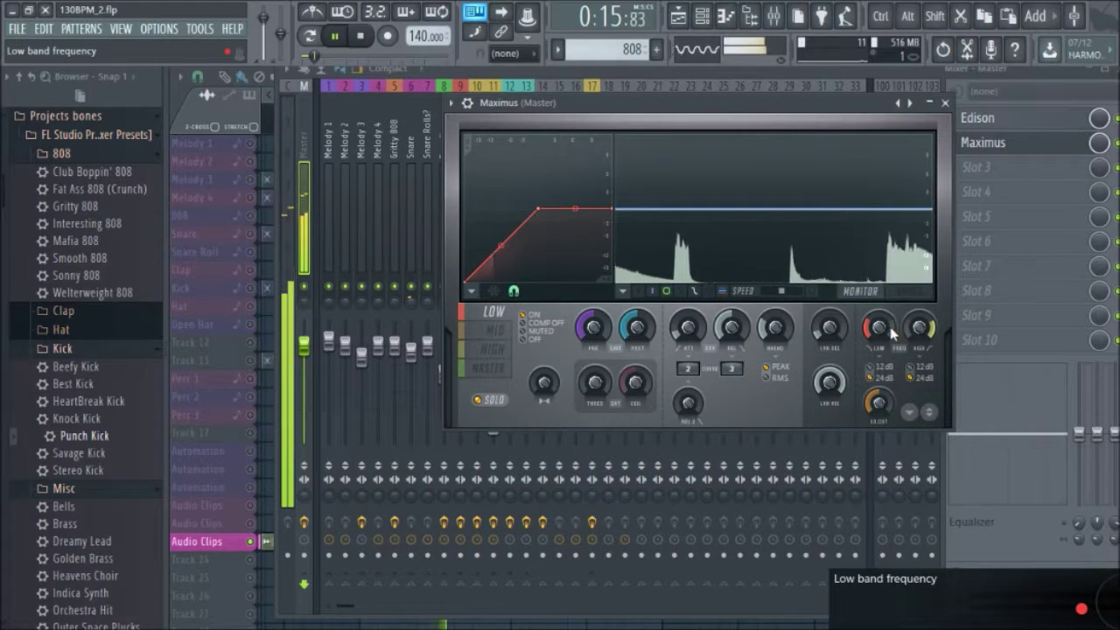
pyautogui.press('space')
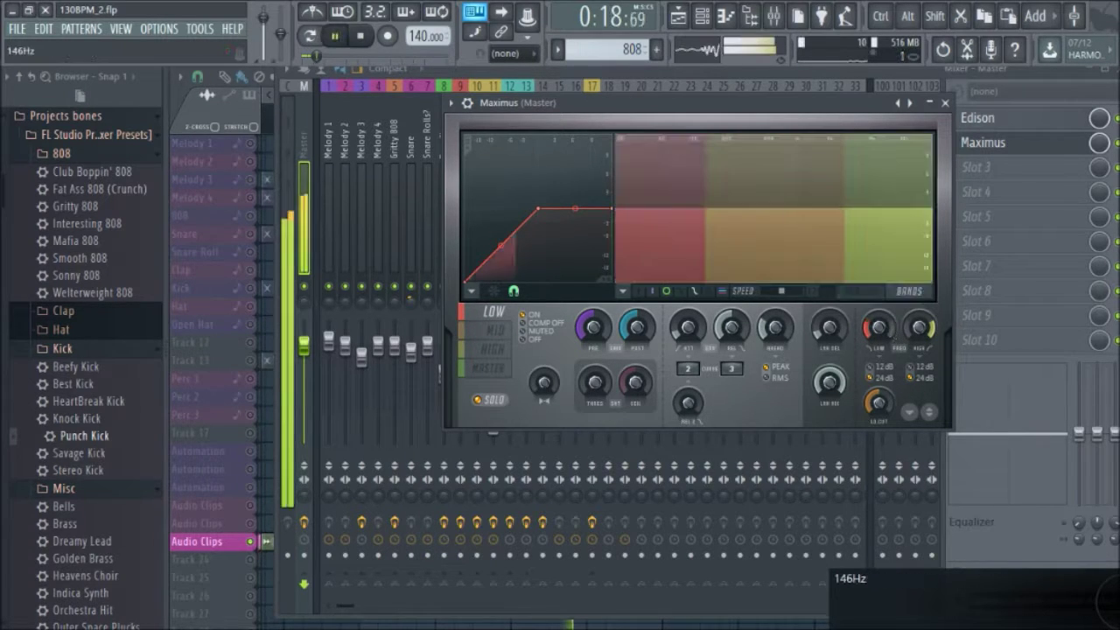
# - Set the Maximus low band frequency to 120 Hz while playing the Hook with the low band soloed
pyautogui.moveTo(878, 328); pyautogui.dragTo(881, 335)
pyautogui.press('space')
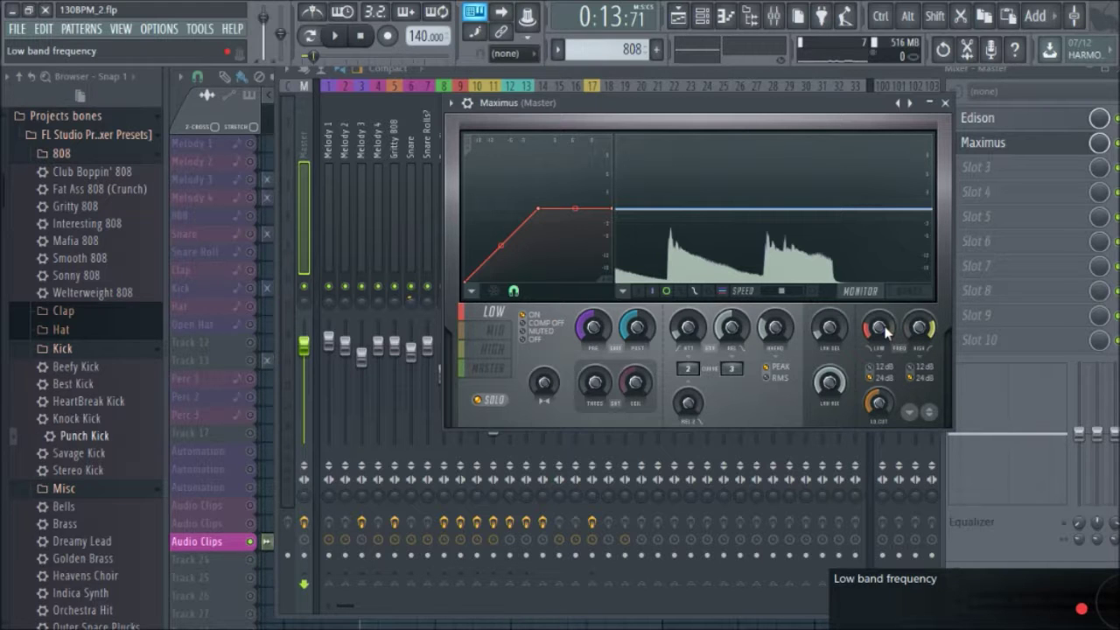
pyautogui.press('space')
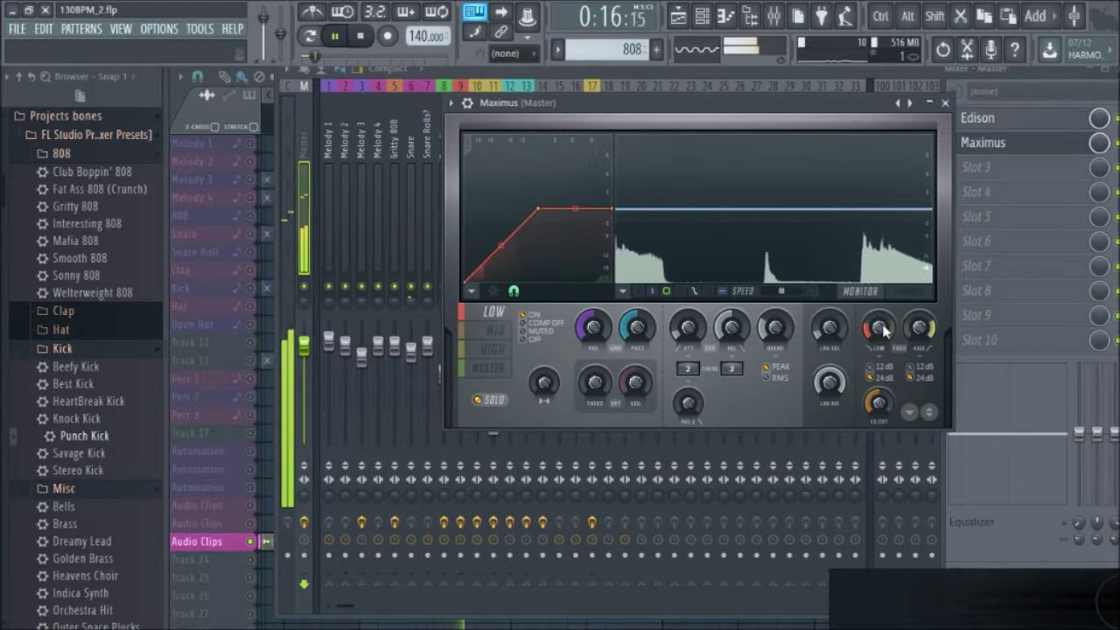
pyautogui.click(886, 330)
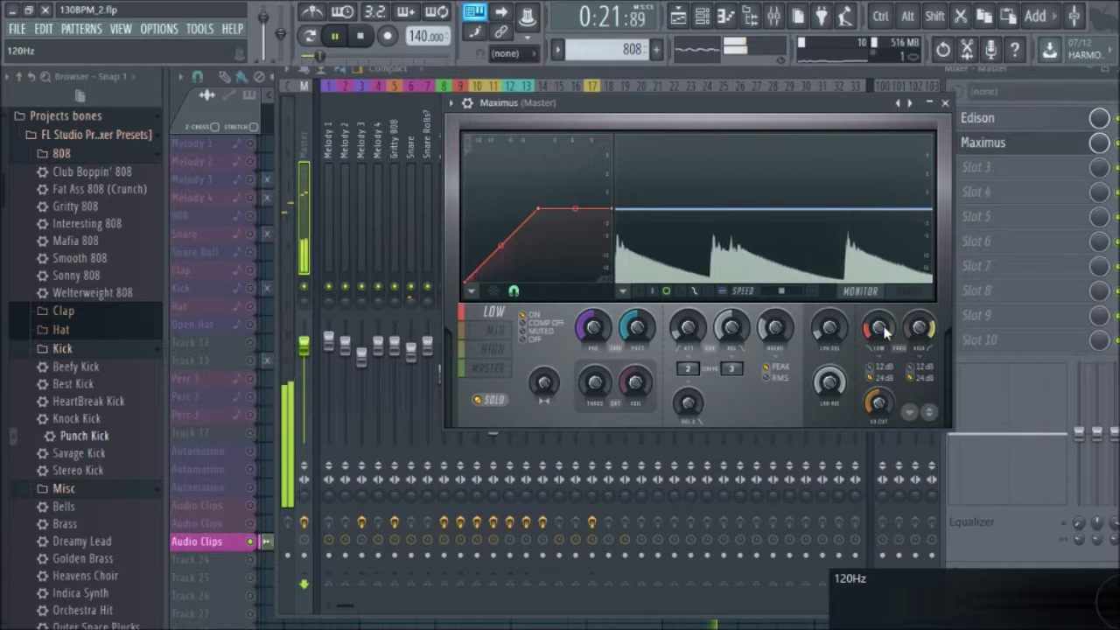
pyautogui.press('space')
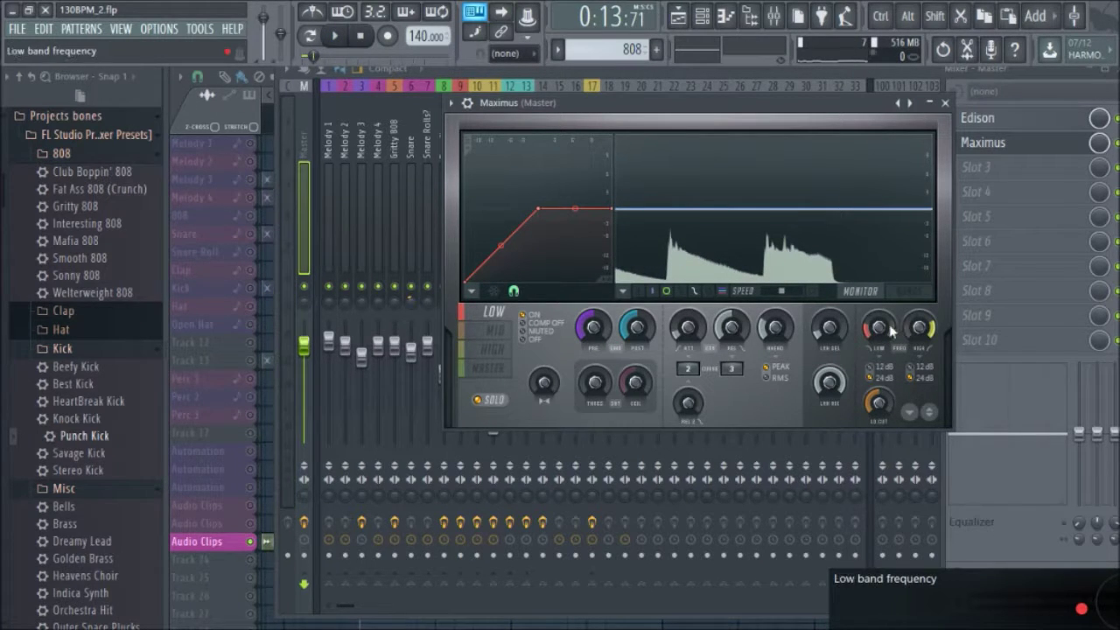
# - Compare the soloed low and mid bands, then keep the mid band selected and listen to the Hook
pyautogui.click(497, 336)
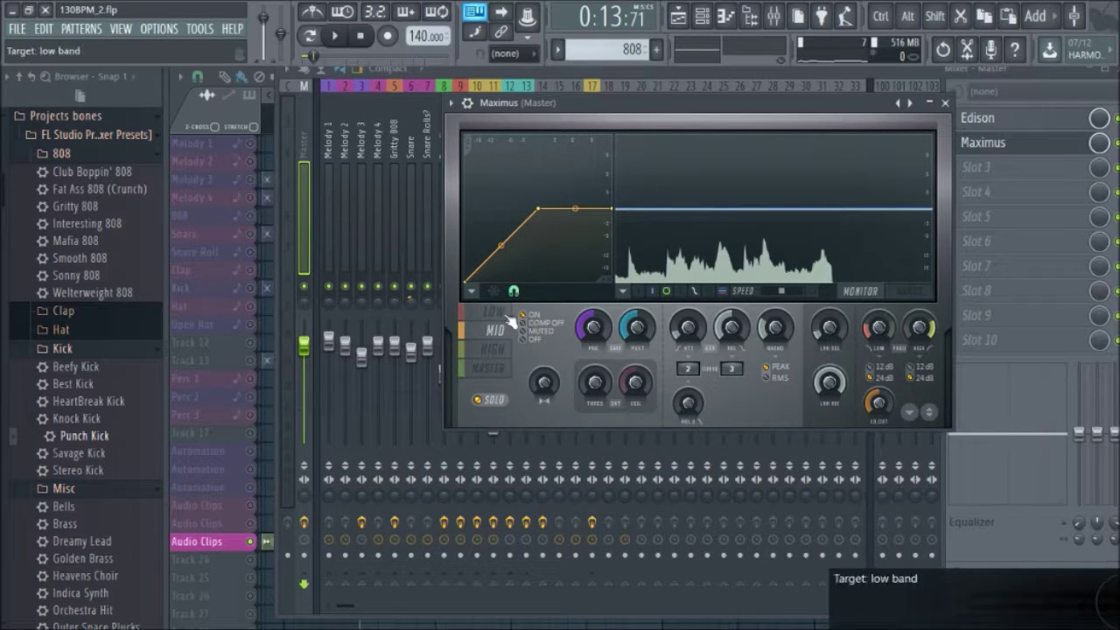
pyautogui.click(500, 320)
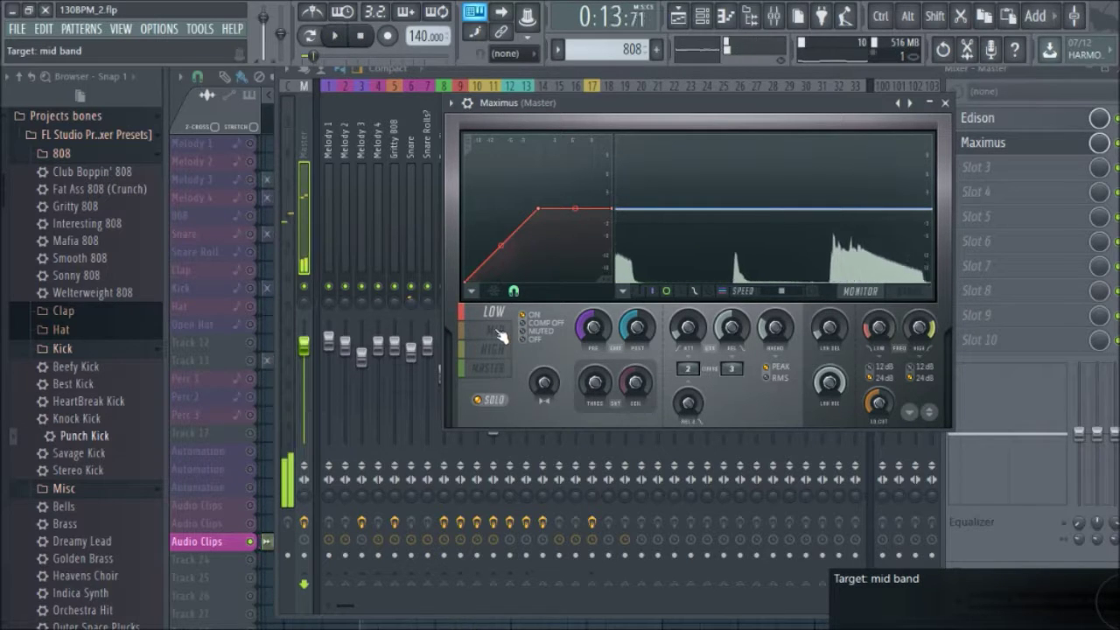
pyautogui.click(496, 332)
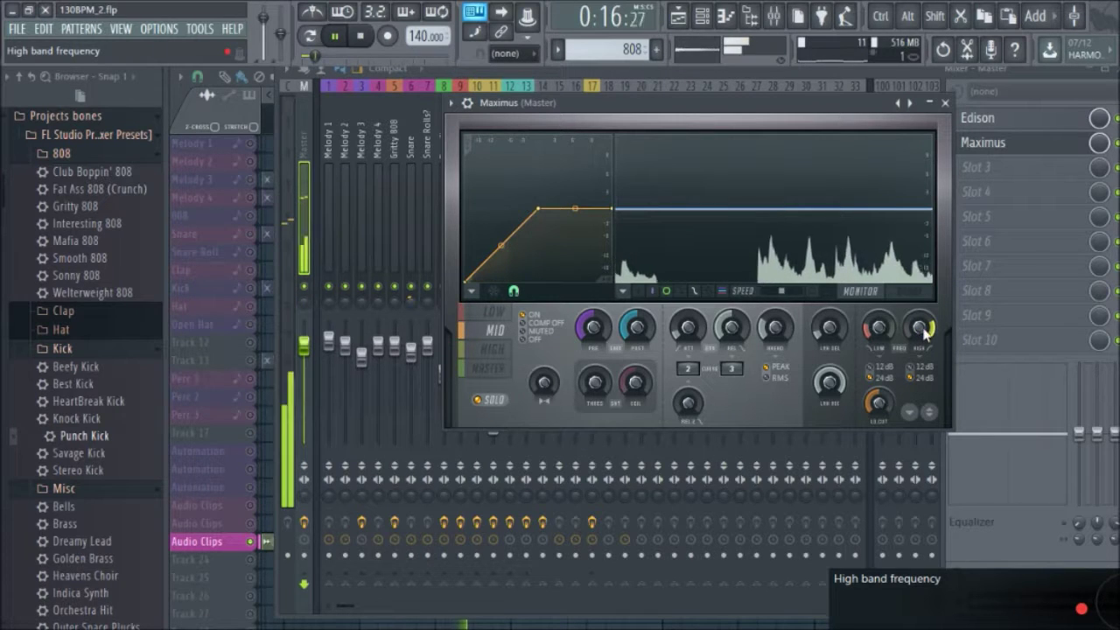
pyautogui.press('space')
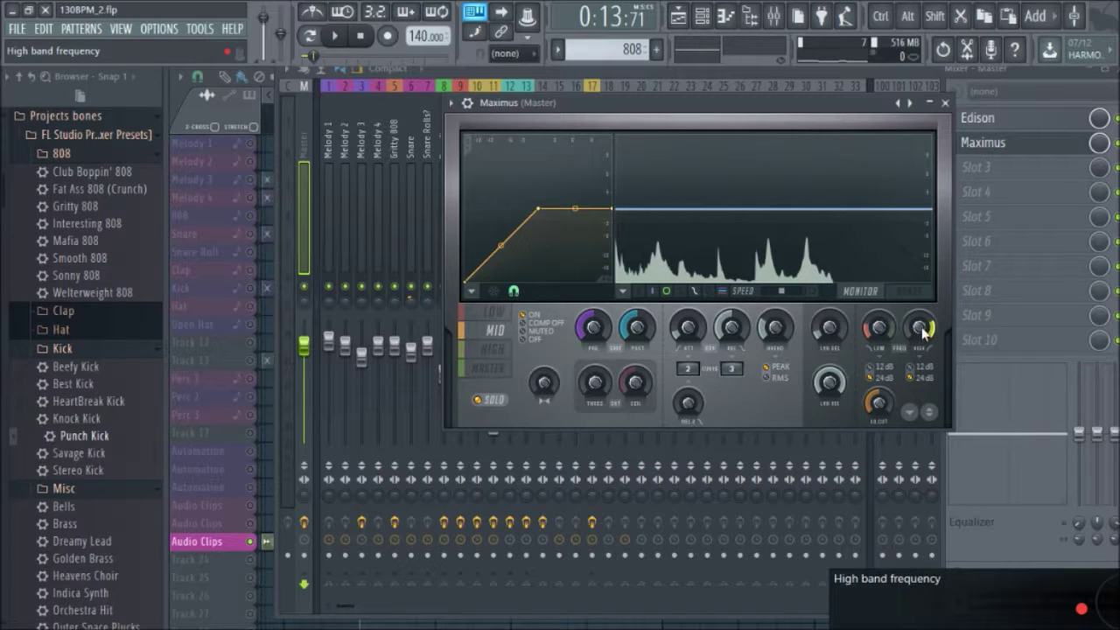
pyautogui.press('space')
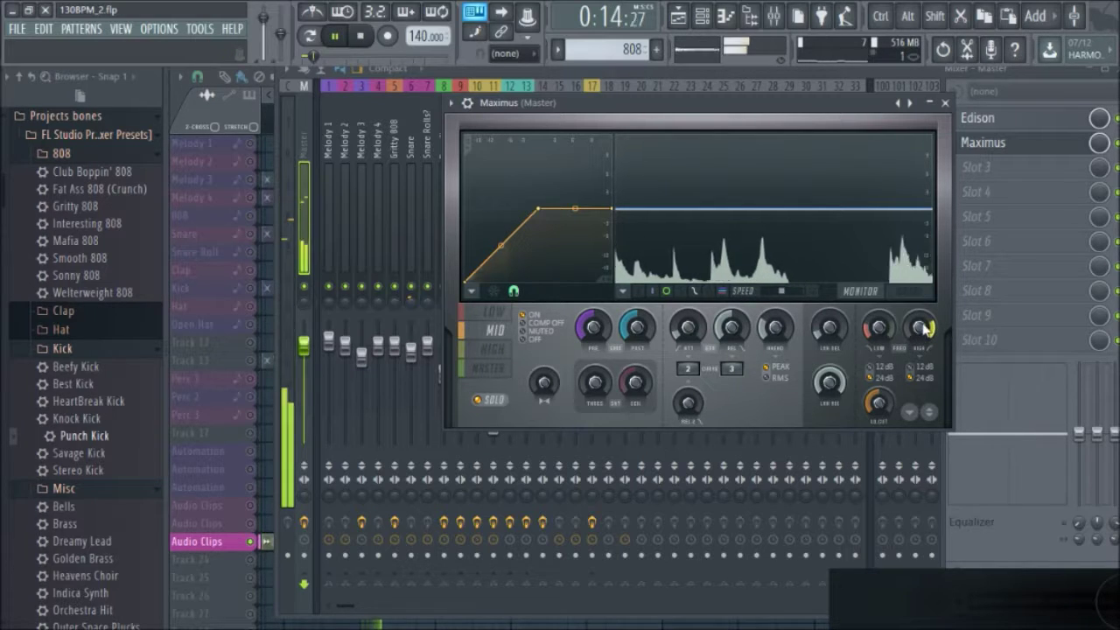
# - Lower the Maximus high band frequency to about 1198 Hz while listening to the soloed mid band
pyautogui.moveTo(928, 327); pyautogui.dragTo(928, 342)
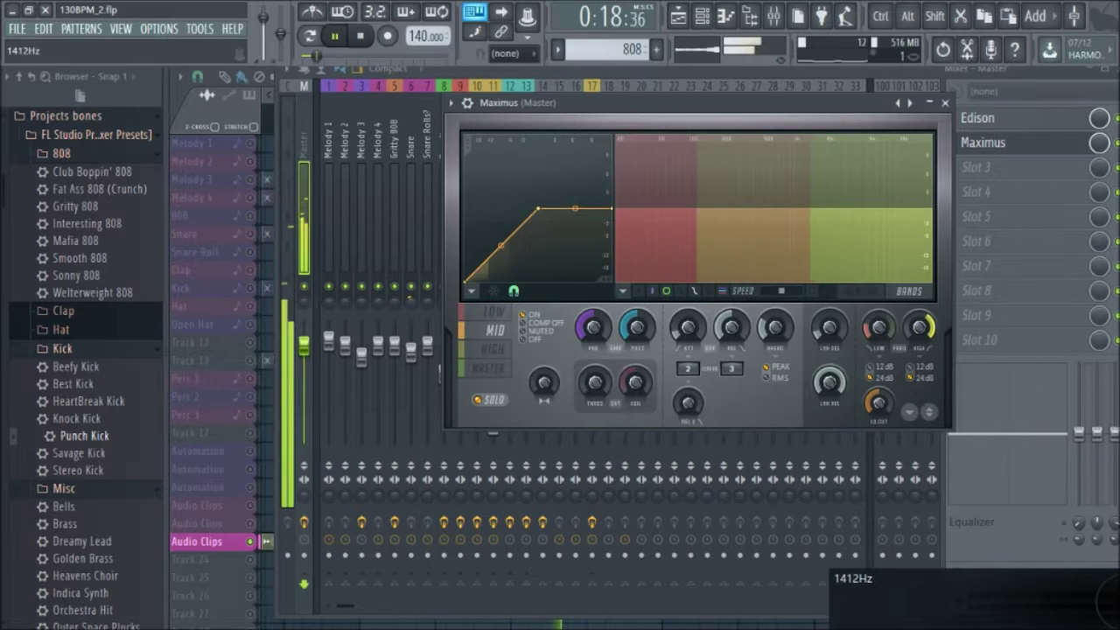
pyautogui.moveTo(928, 345); pyautogui.dragTo(928, 346)
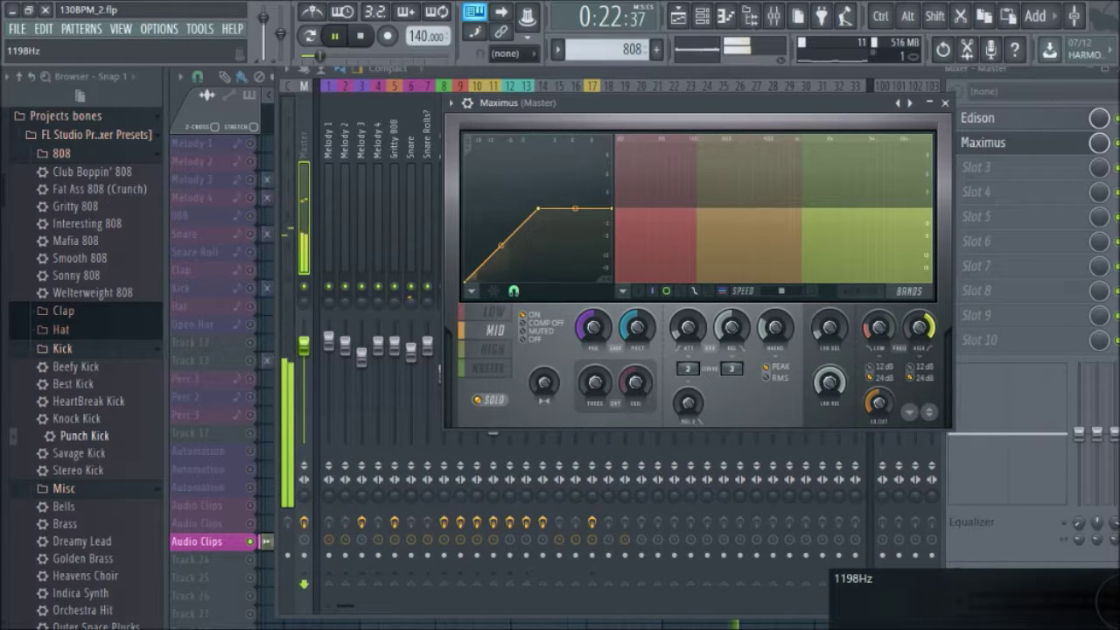
pyautogui.moveTo(927, 349); pyautogui.dragTo(915, 343)
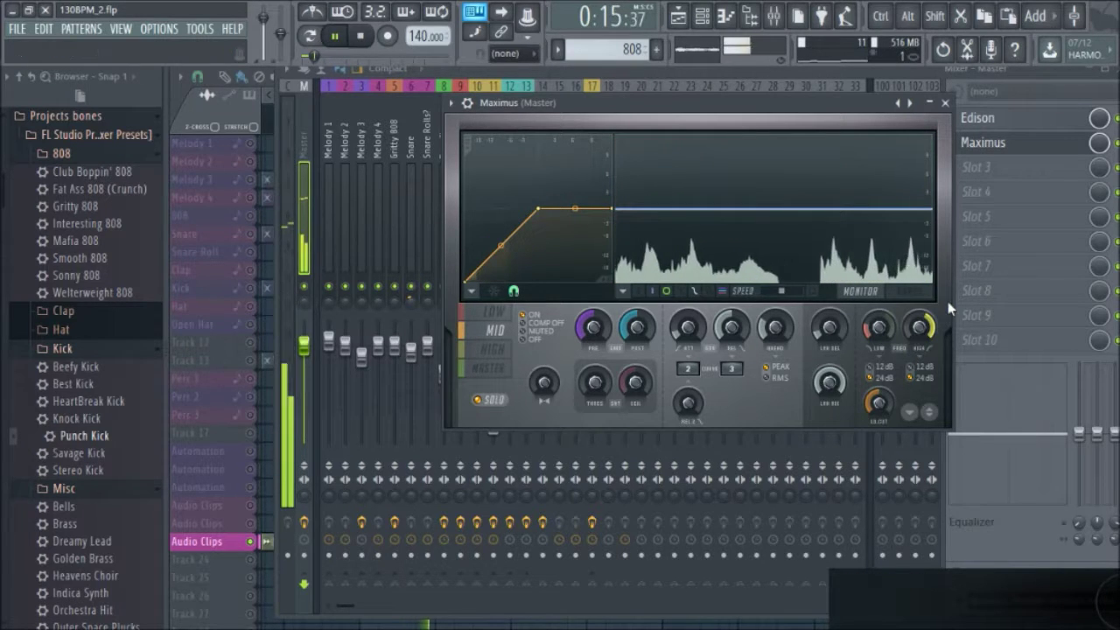
pyautogui.press('space')
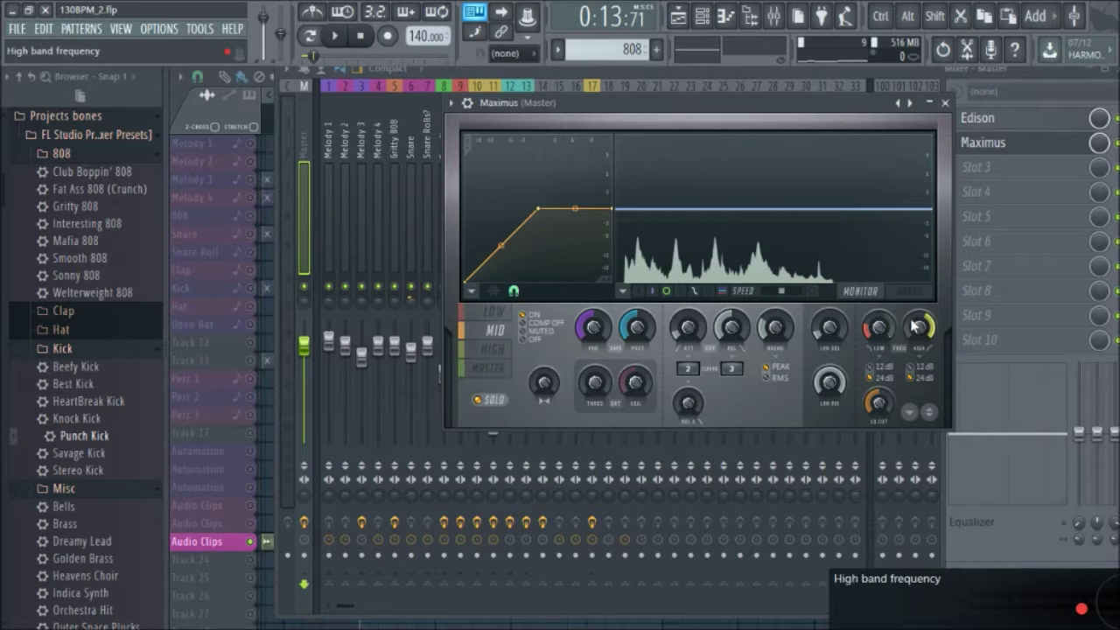
# - Select the Maximus high band and fine-tune the high band frequency slightly upward while playing the Hook with that band soloed
pyautogui.click(500, 352)
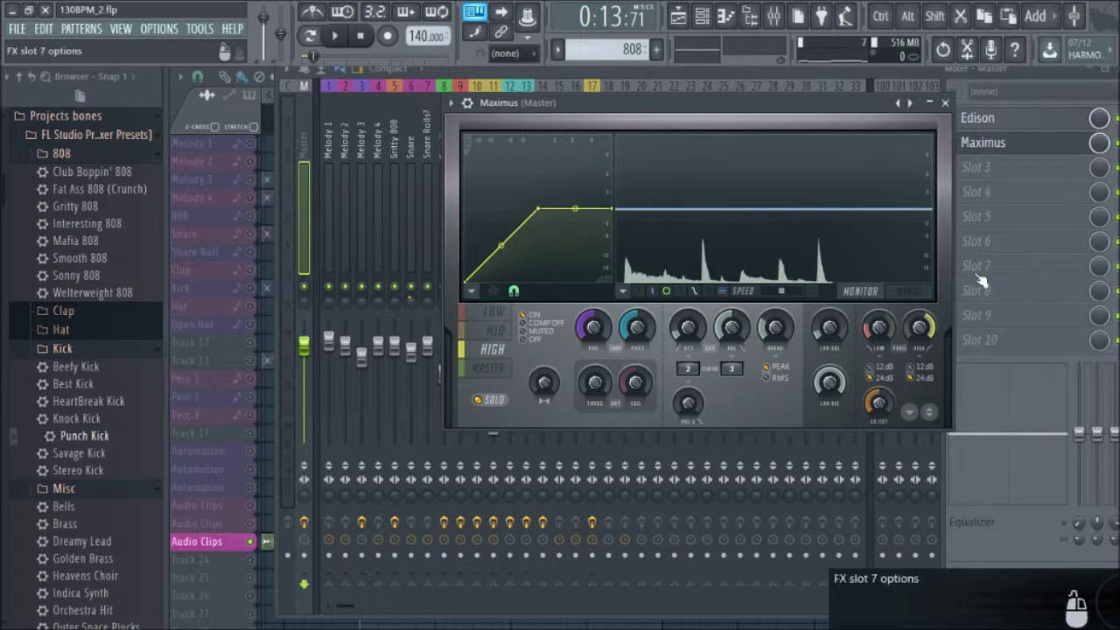
pyautogui.press('space')
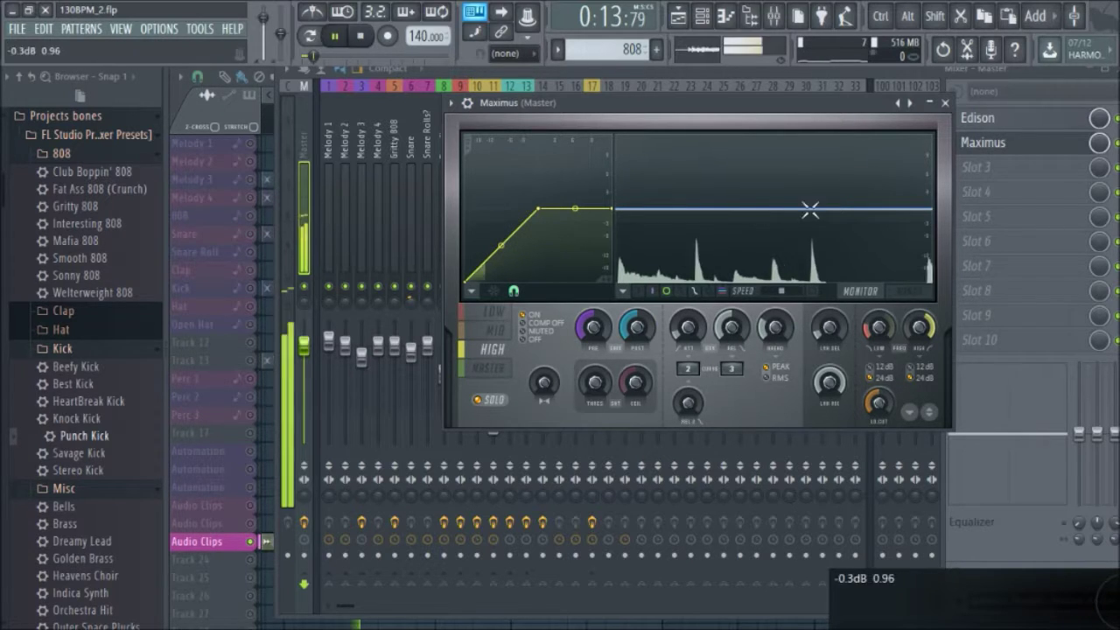
pyautogui.click(921, 330)
pyautogui.moveTo(920, 331); pyautogui.dragTo(921, 324)
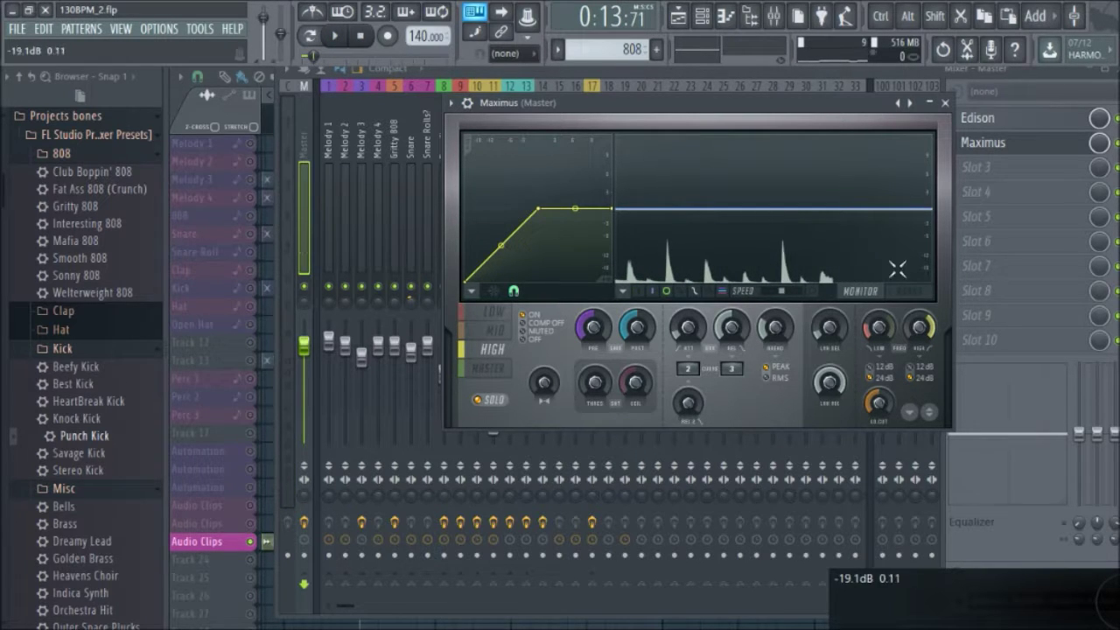
# - Compare the soloed mid, high and low bands over the Hook, keeping the low band selected
pyautogui.click(493, 339)
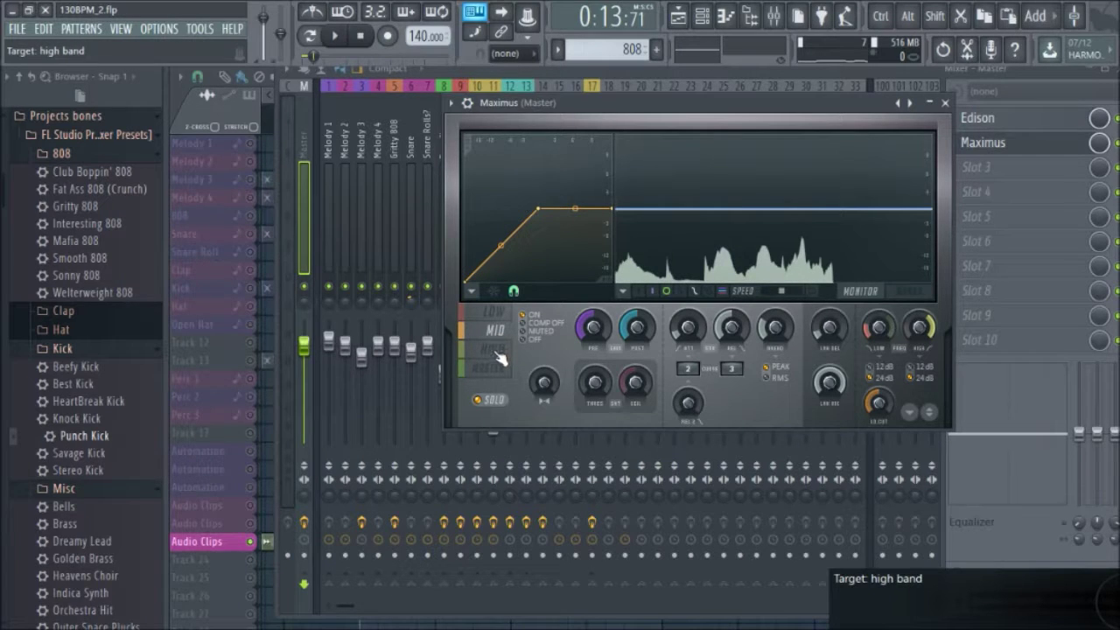
pyautogui.click(496, 352)
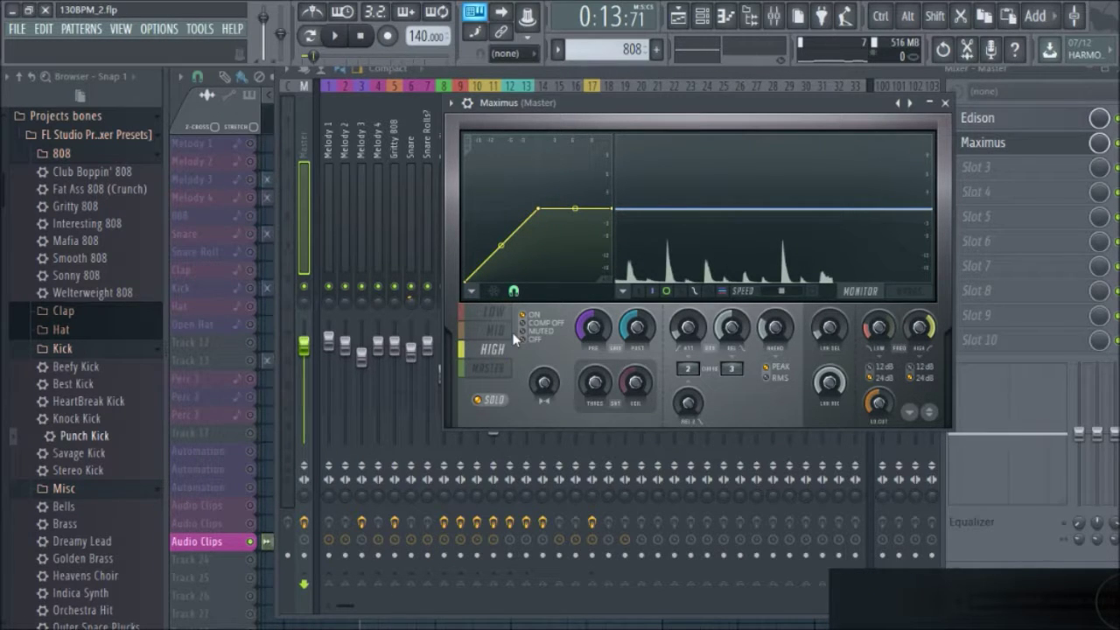
pyautogui.press('space')
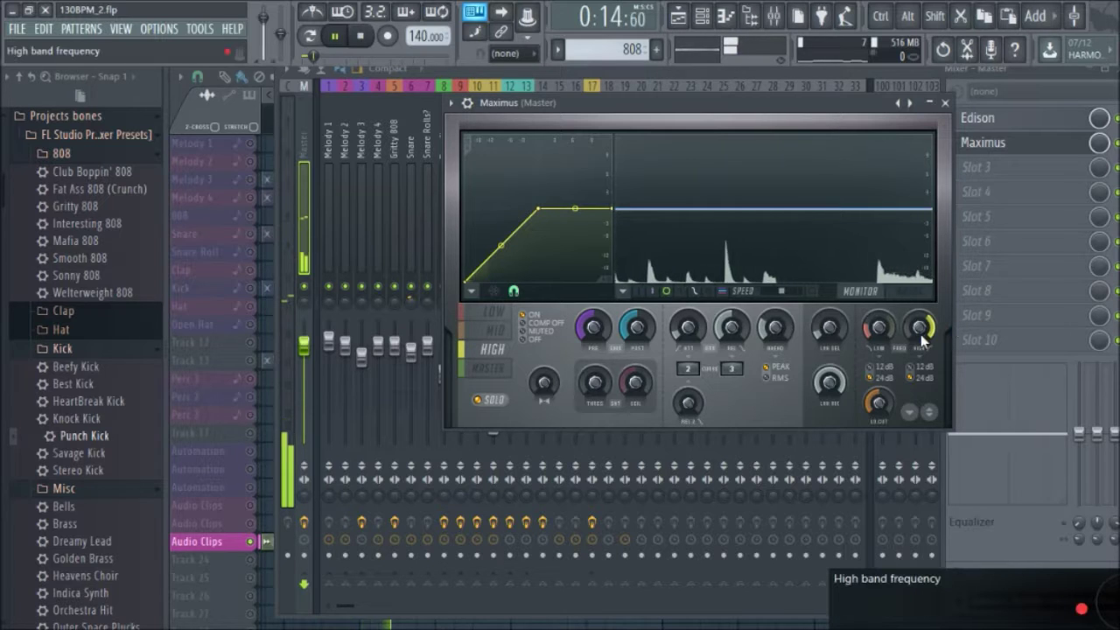
pyautogui.click(494, 312)
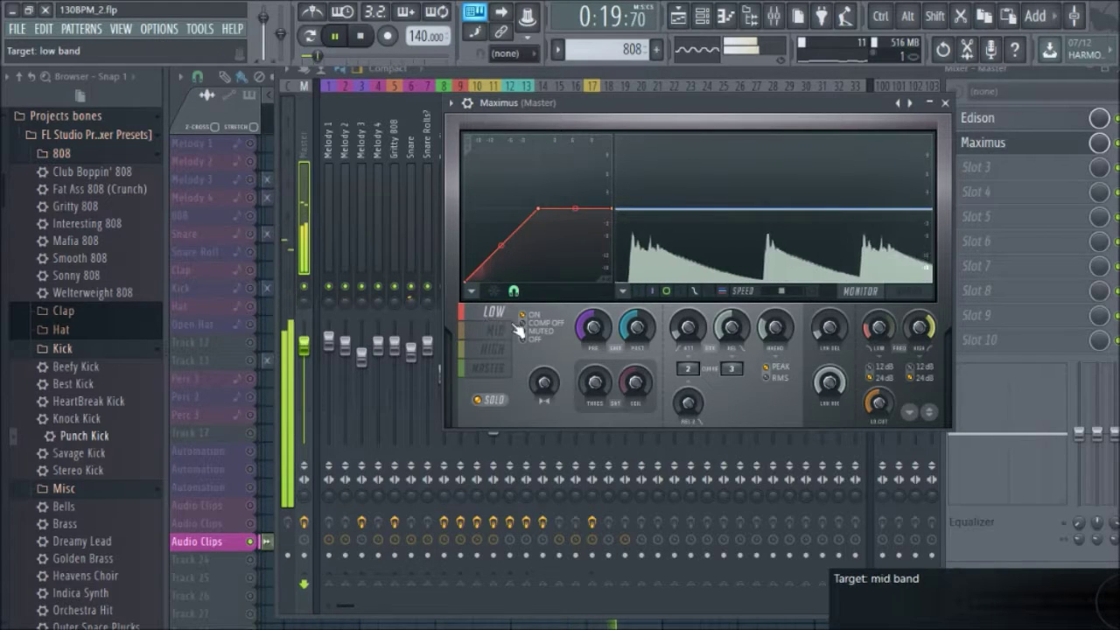
pyautogui.press('space')
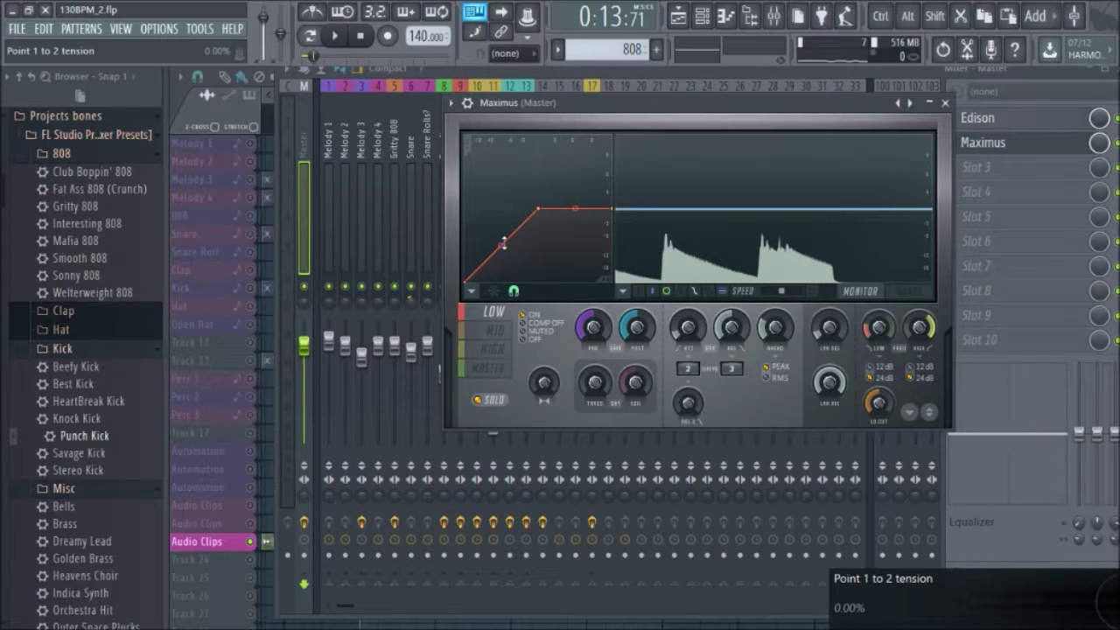
# - Add a point near -11.2 dB to the low band's compression curve, pull it down, and lower the 0 dB and 12 dB points to one level
pyautogui.press('space')
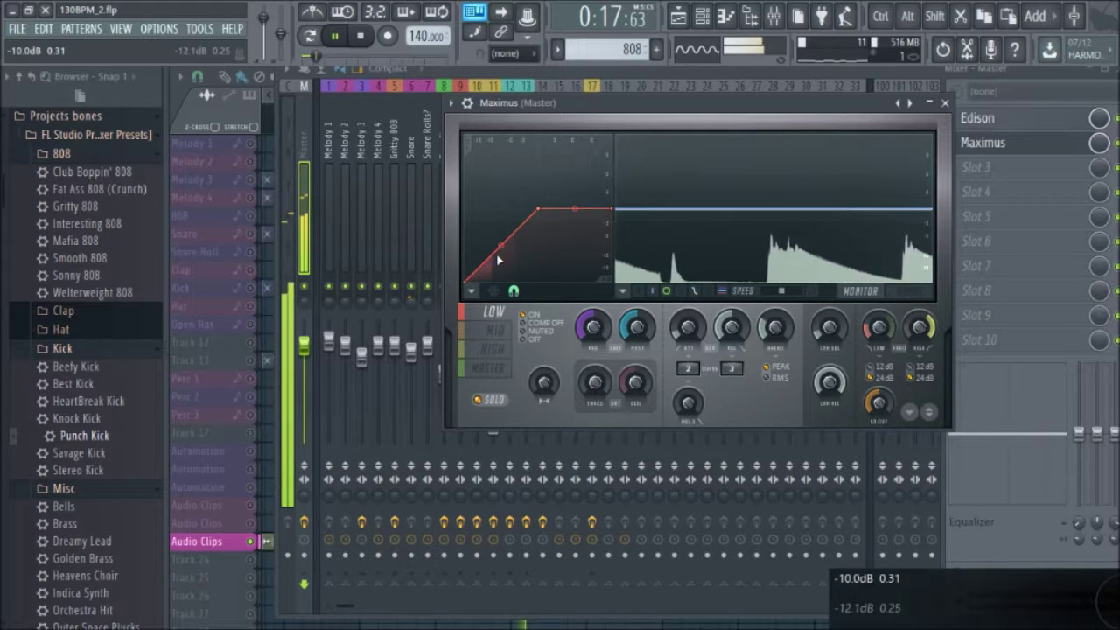
pyautogui.press('space')
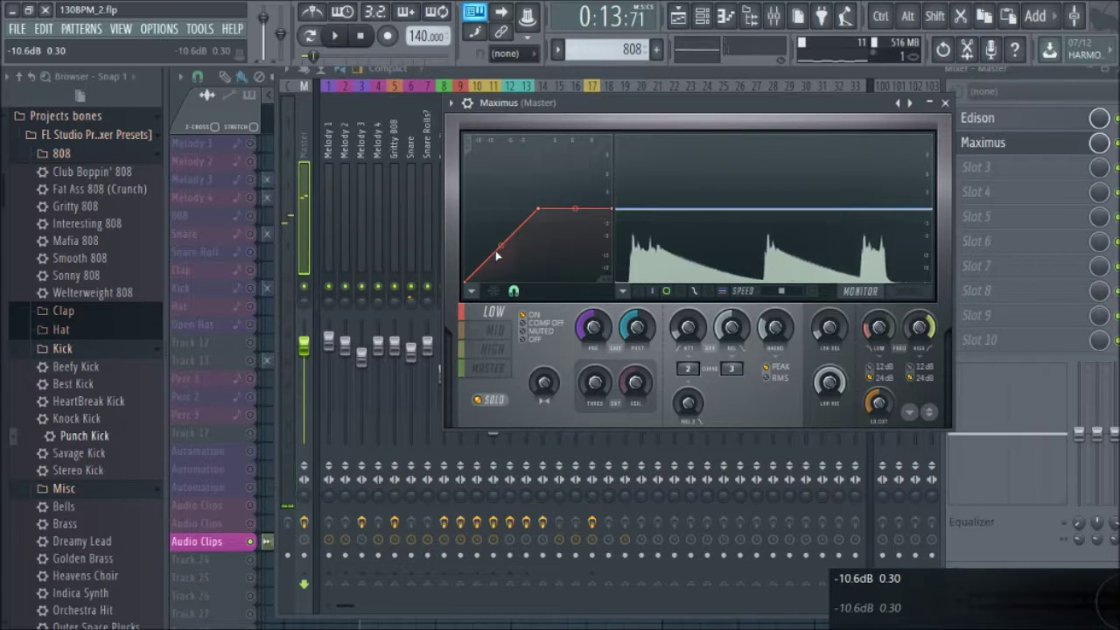
pyautogui.moveTo(495, 251); pyautogui.dragTo(498, 255)
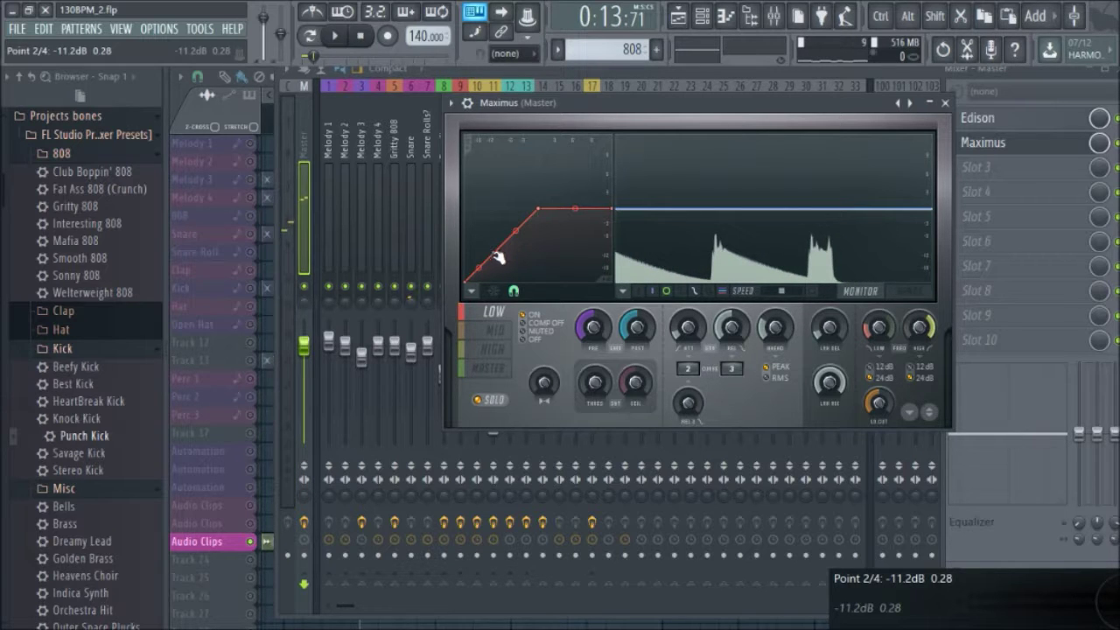
pyautogui.moveTo(499, 256); pyautogui.dragTo(504, 262)
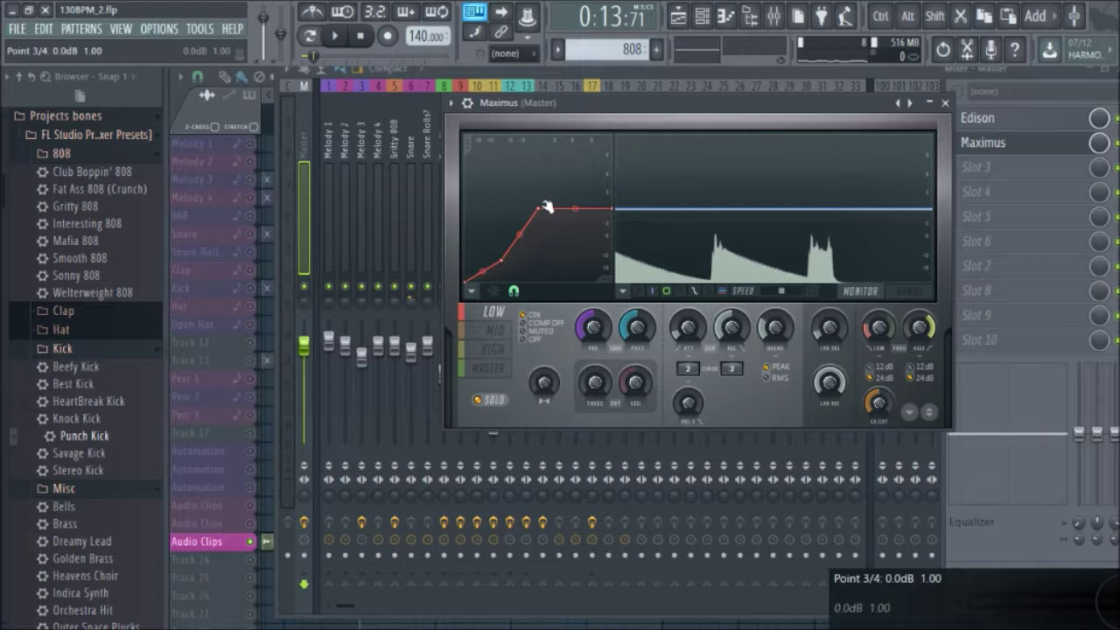
pyautogui.moveTo(541, 207); pyautogui.dragTo(543, 225)
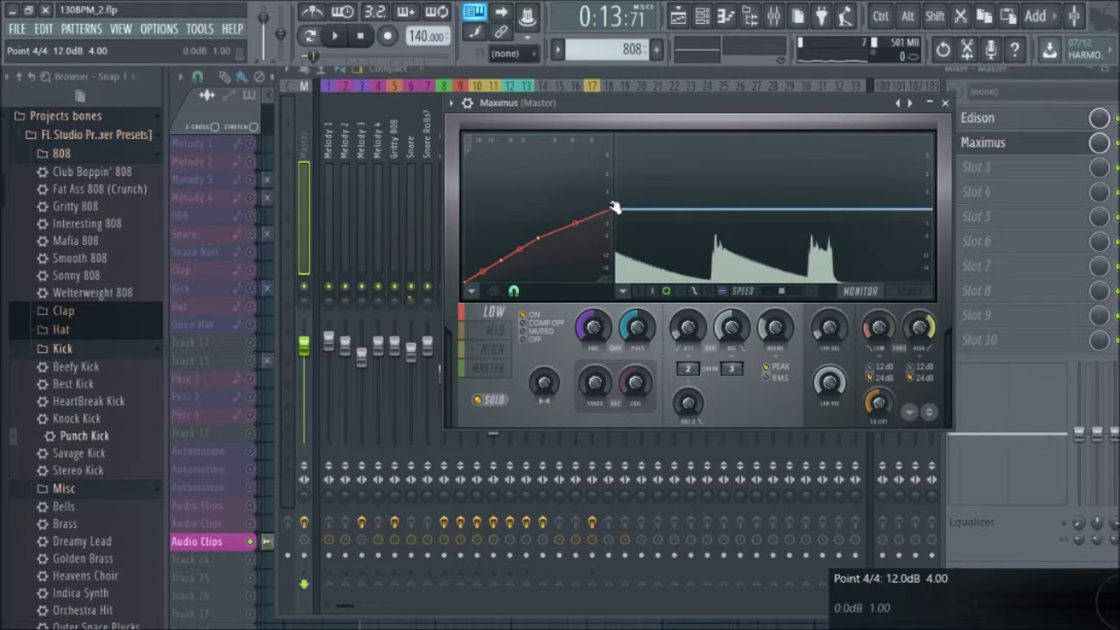
pyautogui.moveTo(615, 210); pyautogui.dragTo(616, 227)
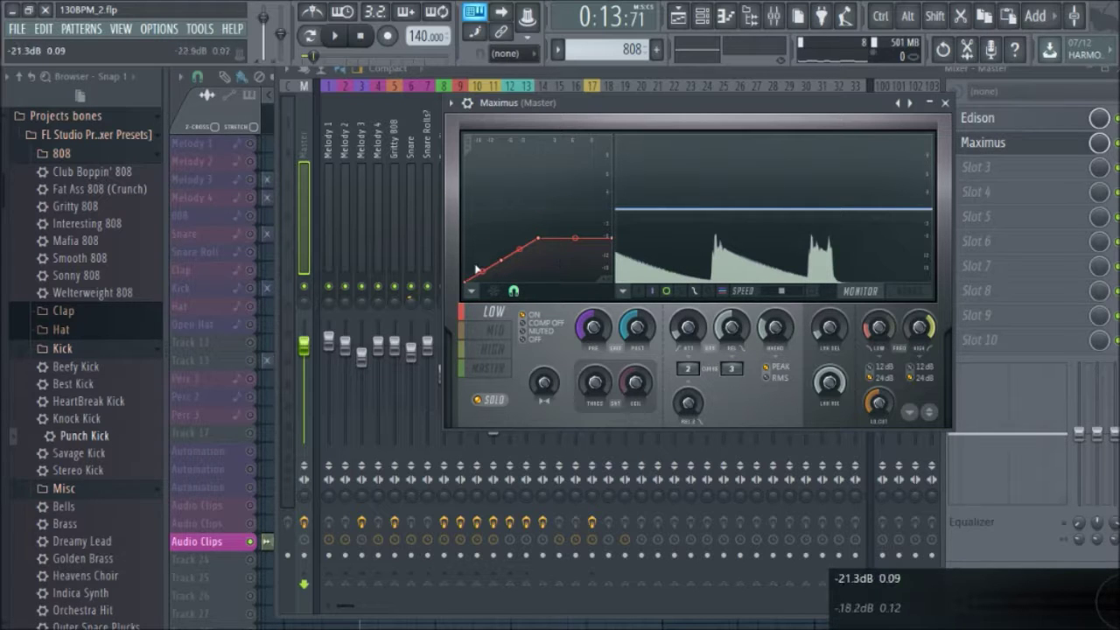
# - Listen to the compressed low band, try a high attack time on it, and return the attack to a low setting
pyautogui.press('space')
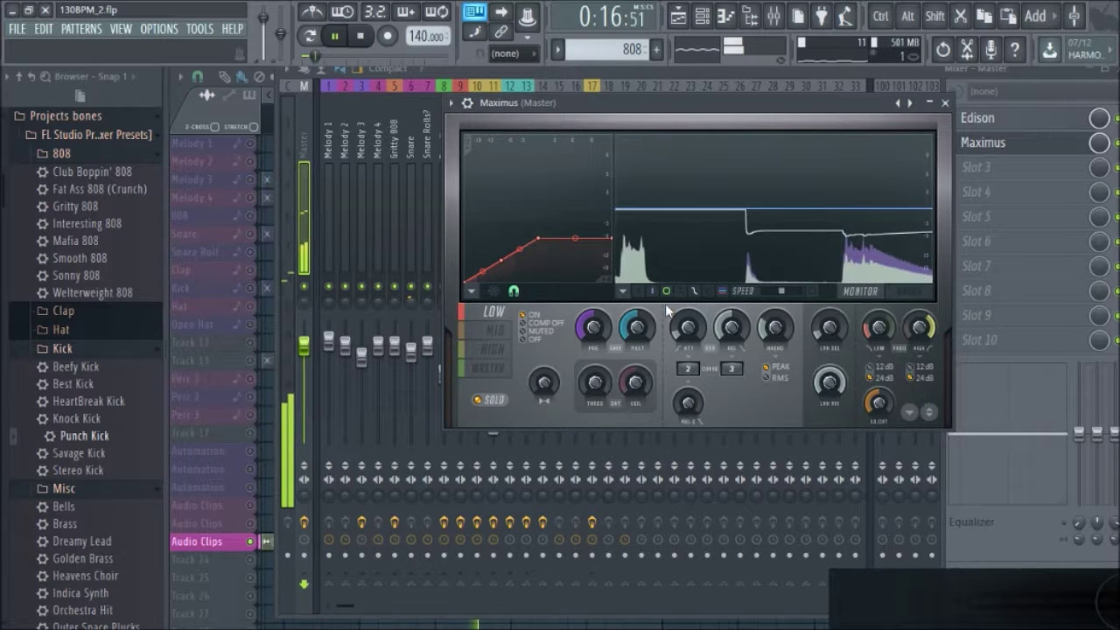
pyautogui.press('space')
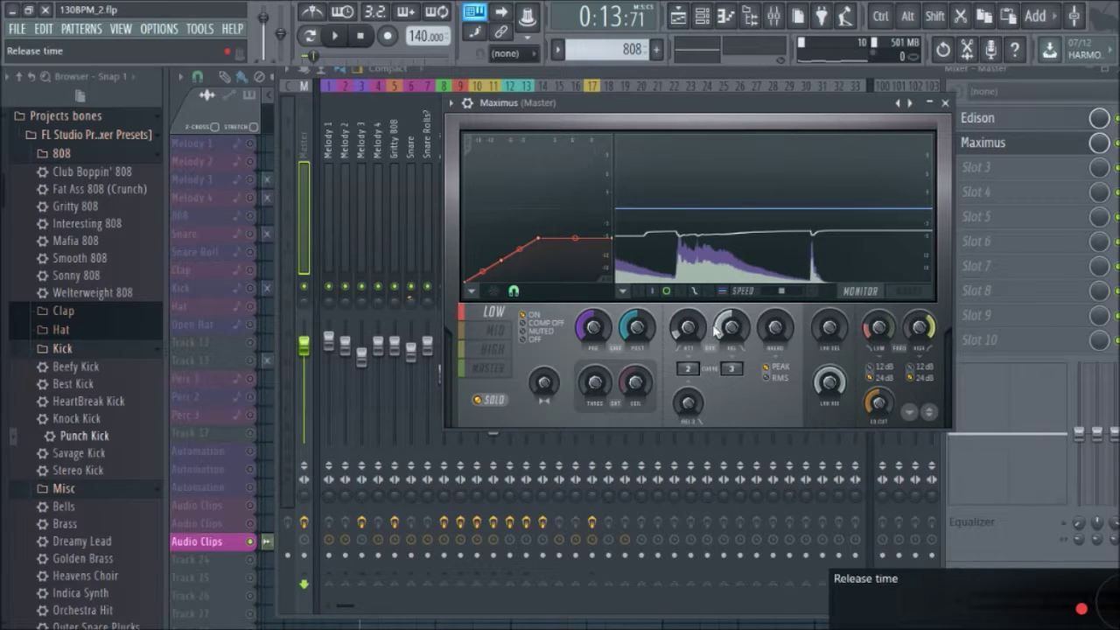
pyautogui.press('space')
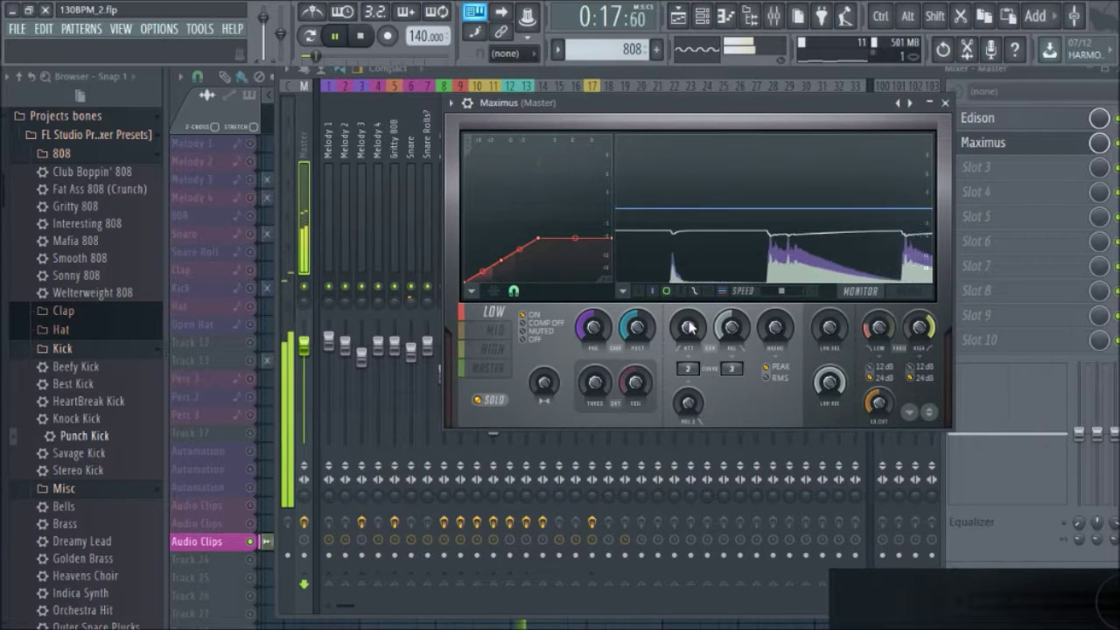
pyautogui.moveTo(689, 326)
pyautogui.mouseDown()
pyautogui.moveTo(689, 307)
pyautogui.moveTo(695, 325)
pyautogui.mouseUp()
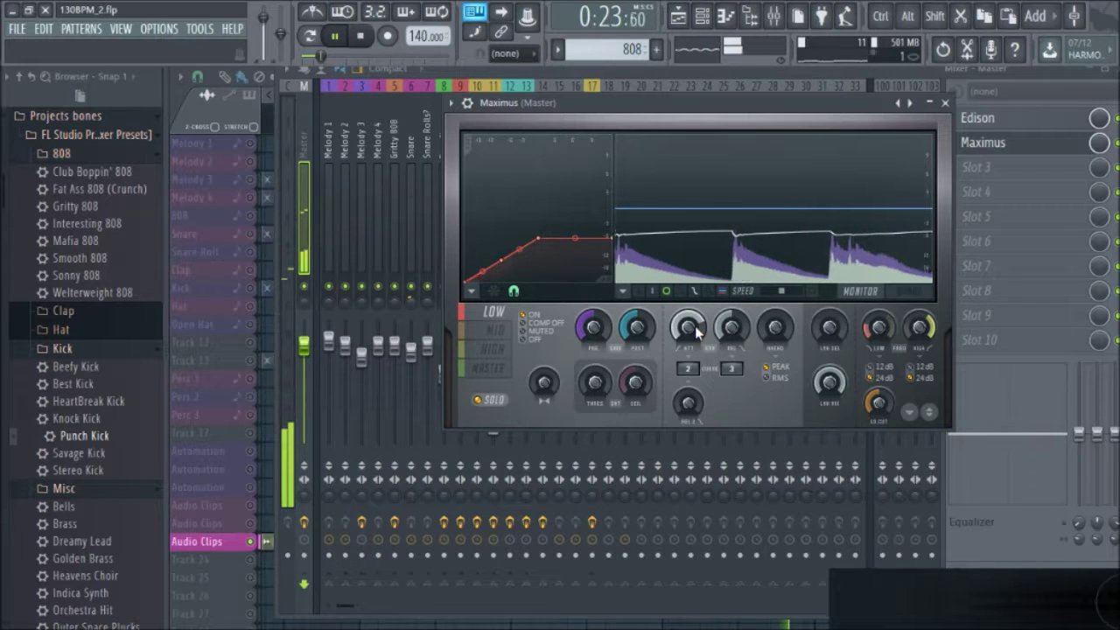
pyautogui.moveTo(695, 326); pyautogui.dragTo(695, 330)
pyautogui.press('space')
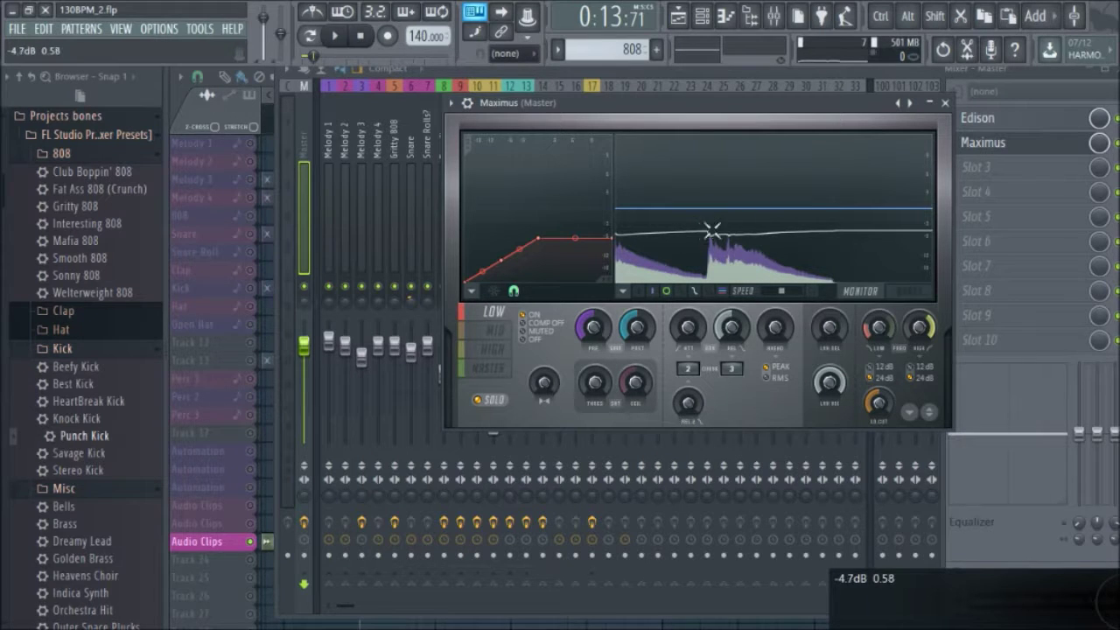
# - Shorten the low band's release time, comparing settings such as 27.02 ms and the minimum while the Hook plays
pyautogui.press('space')
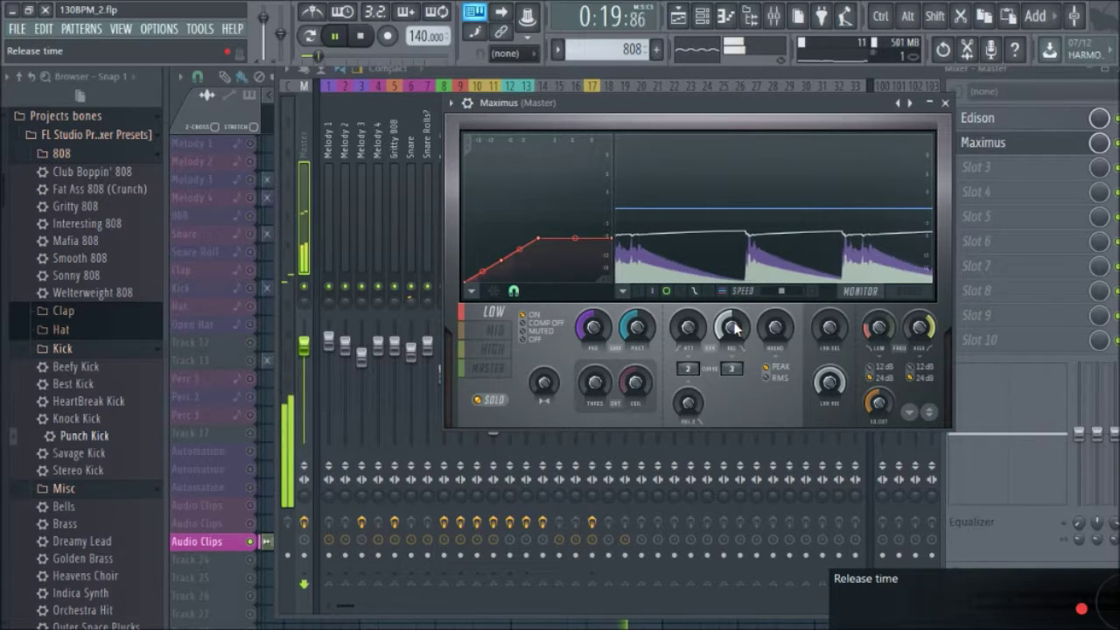
pyautogui.press('space')
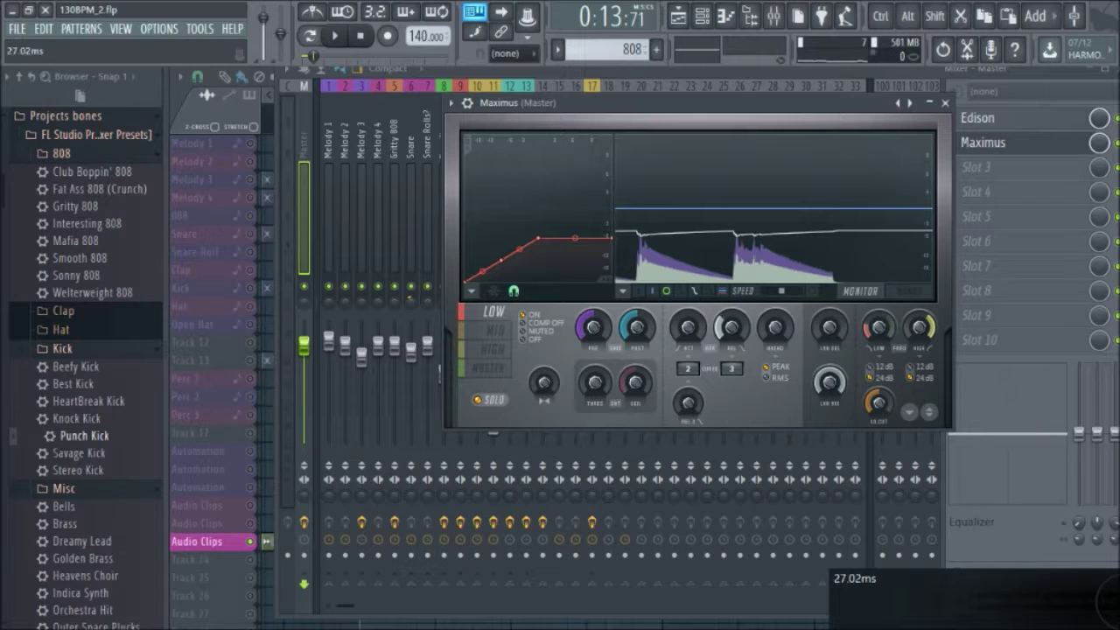
pyautogui.press('space')
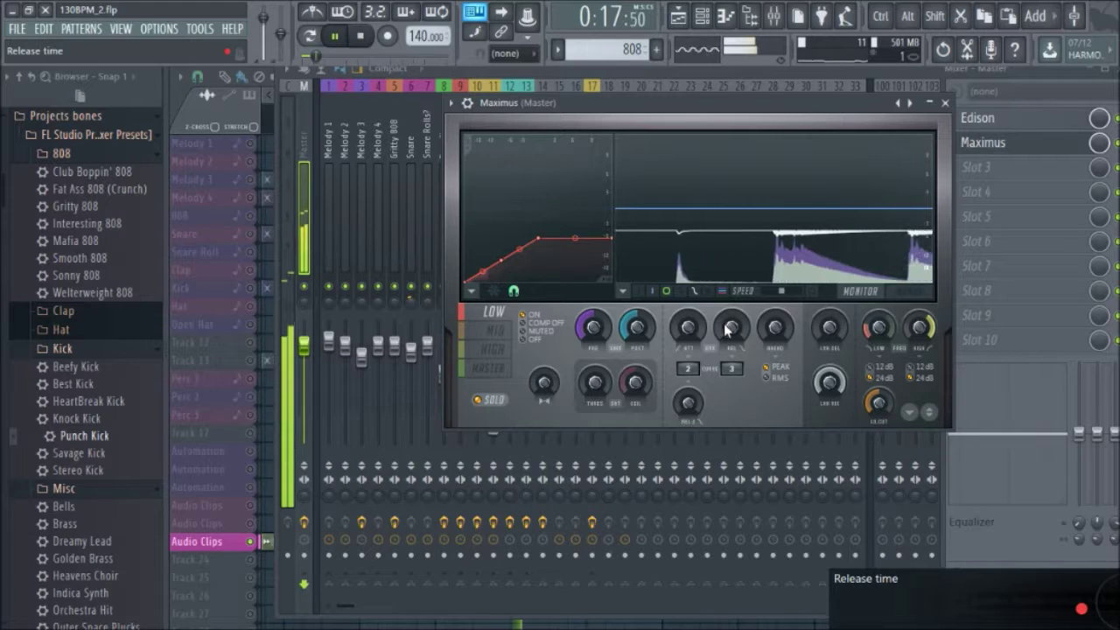
pyautogui.moveTo(726, 328)
pyautogui.mouseDown()
pyautogui.moveTo(726, 341)
pyautogui.moveTo(726, 277)
pyautogui.moveTo(732, 331)
pyautogui.mouseUp()
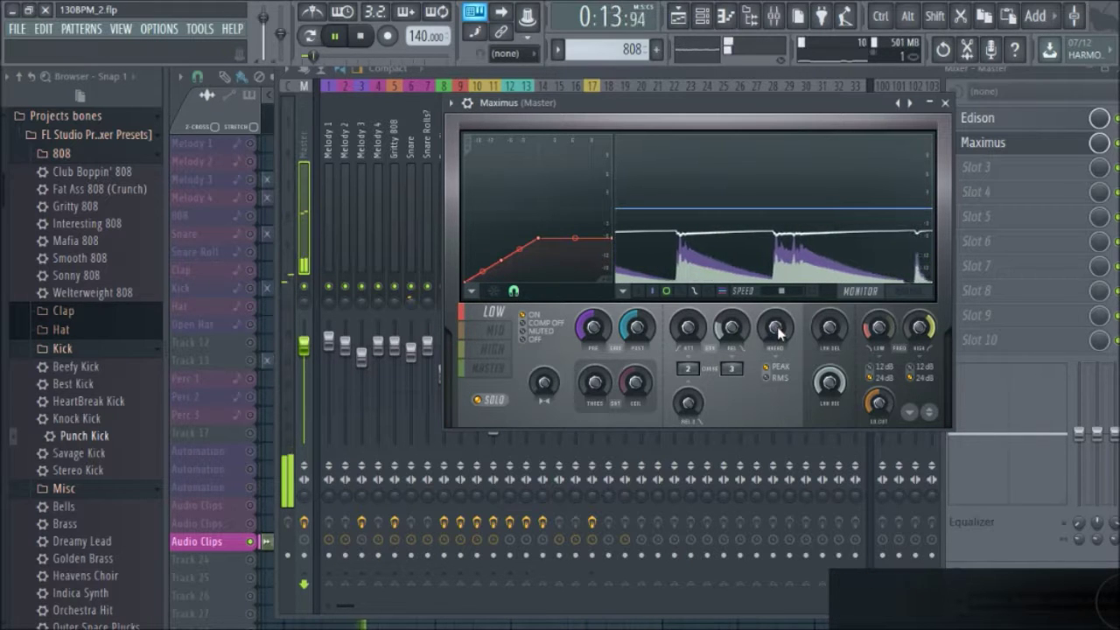
# - Try a high Ahead setting on the low band, return it to minimum, and set the release time to 15.90 ms
pyautogui.moveTo(776, 326); pyautogui.dragTo(773, 262)
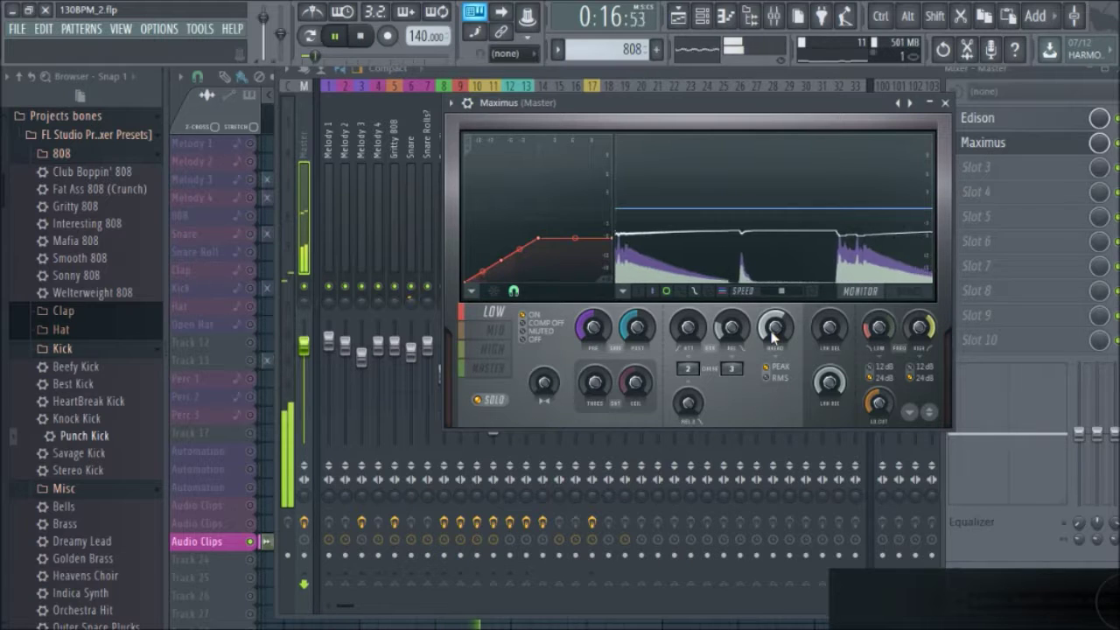
pyautogui.moveTo(774, 335); pyautogui.dragTo(774, 385)
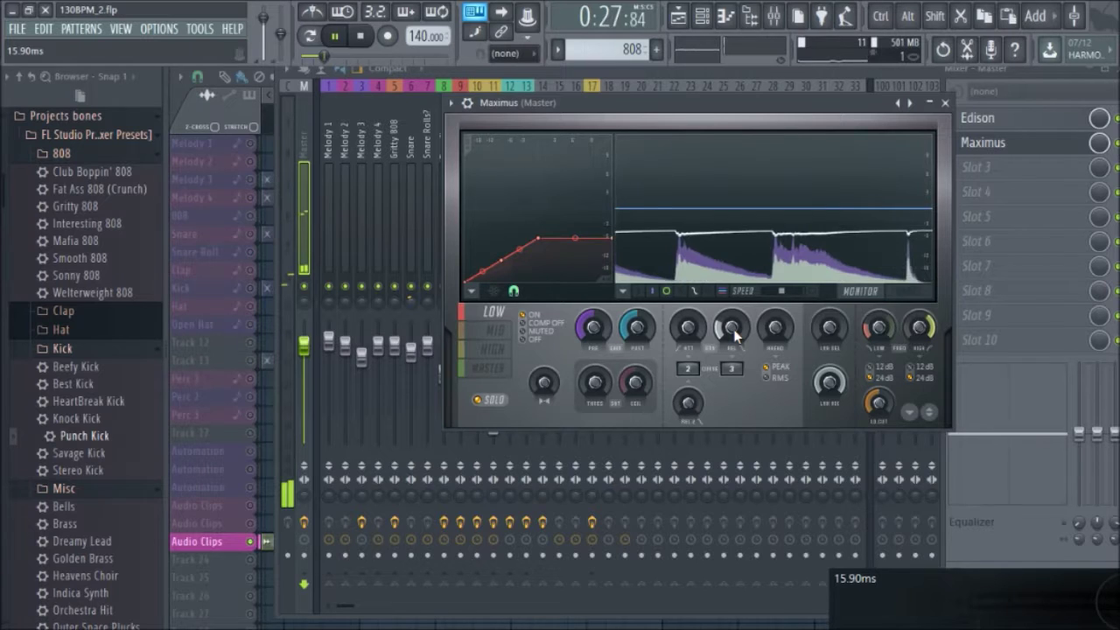
pyautogui.press('space')
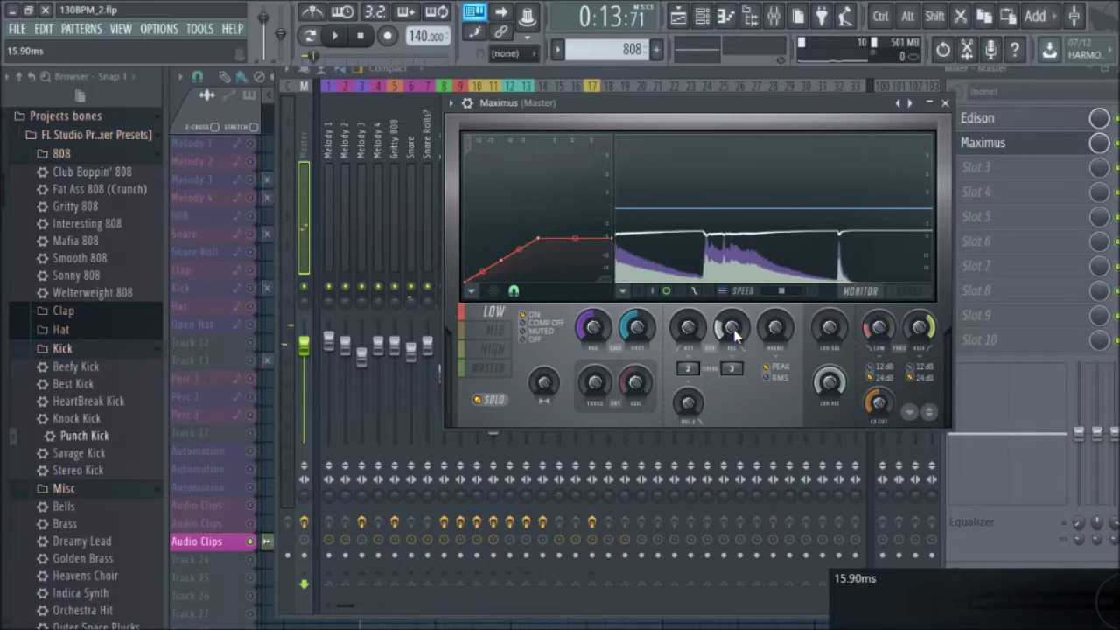
# - Compare the compressed low band with the soloed mid band over the Hook
pyautogui.press('space')
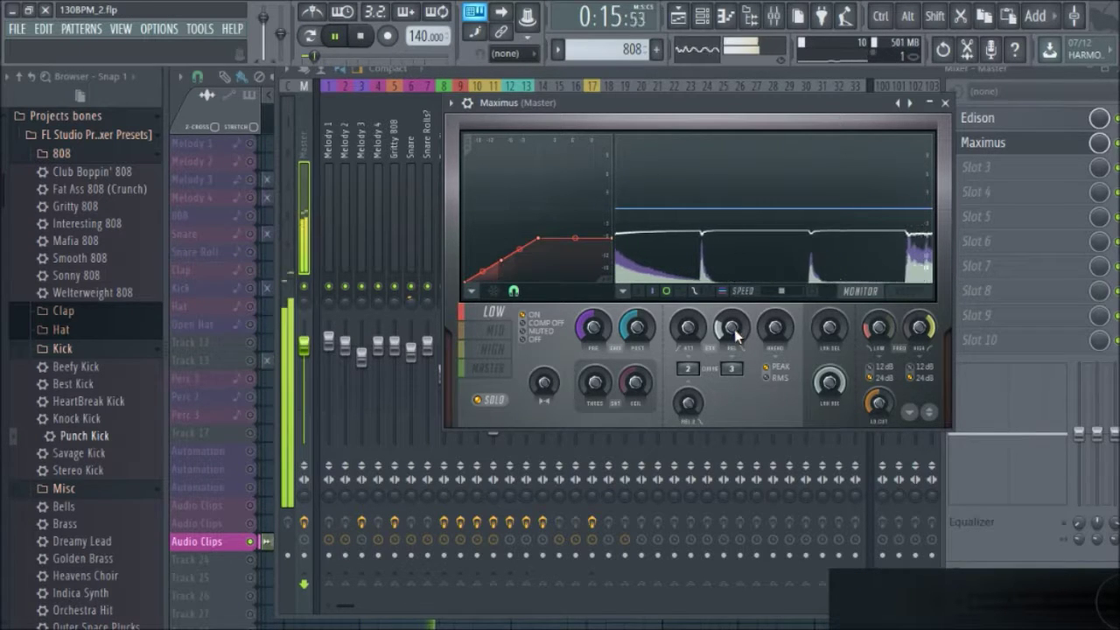
pyautogui.click(493, 333)
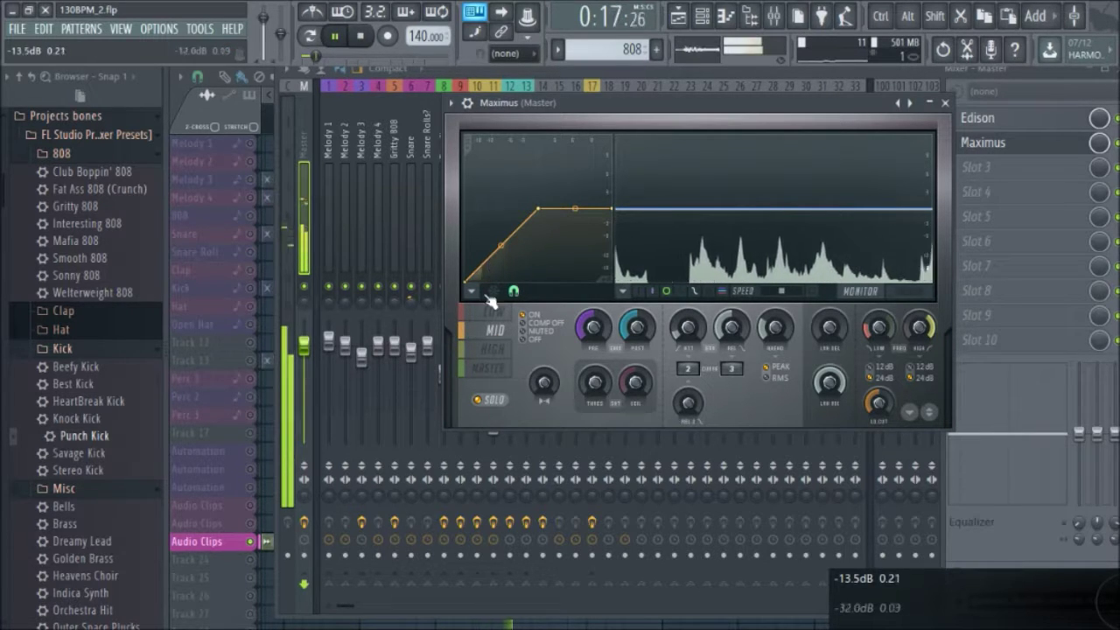
pyautogui.click(494, 312)
pyautogui.press('space')
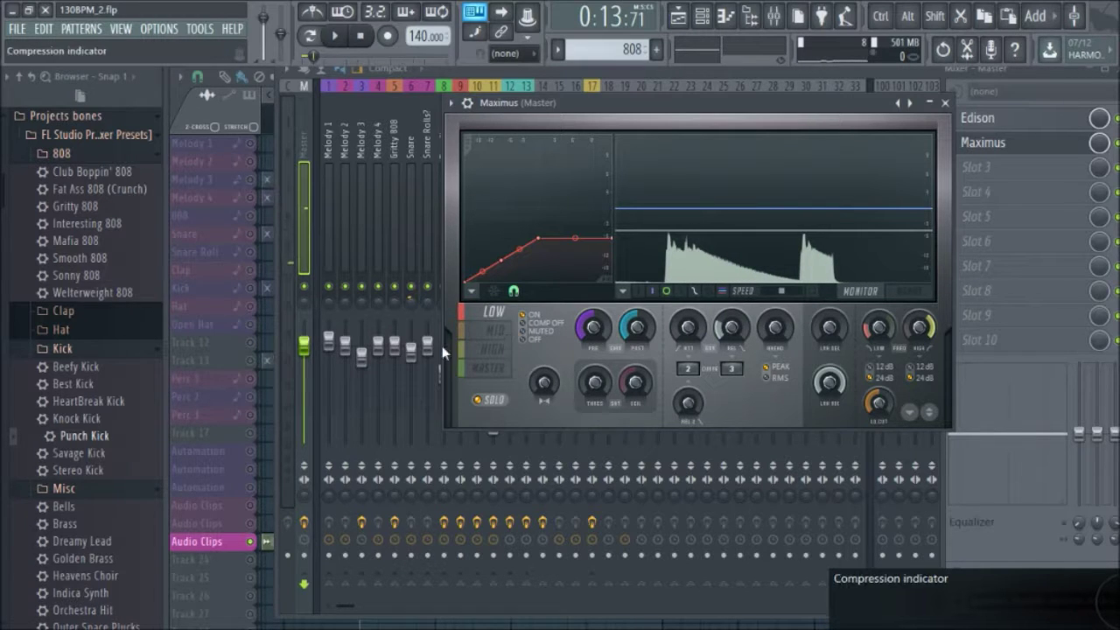
# - Lower the mid band's compression curve with a point near -14.2 dB and bring its 0 dB and 12 dB points down to one level
pyautogui.click(494, 330)
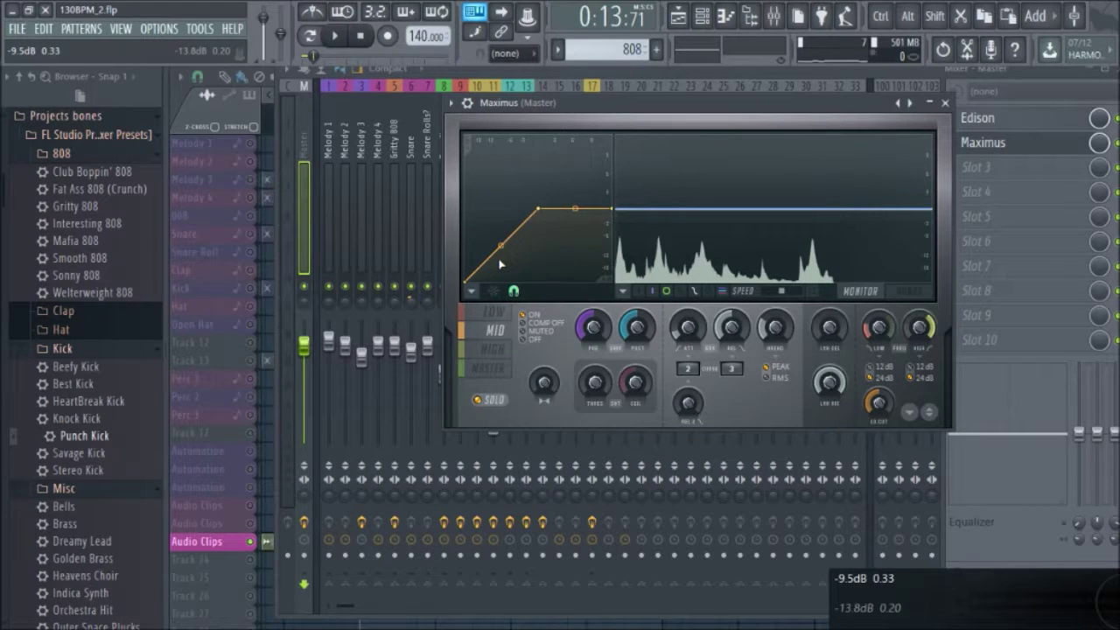
pyautogui.press('space')
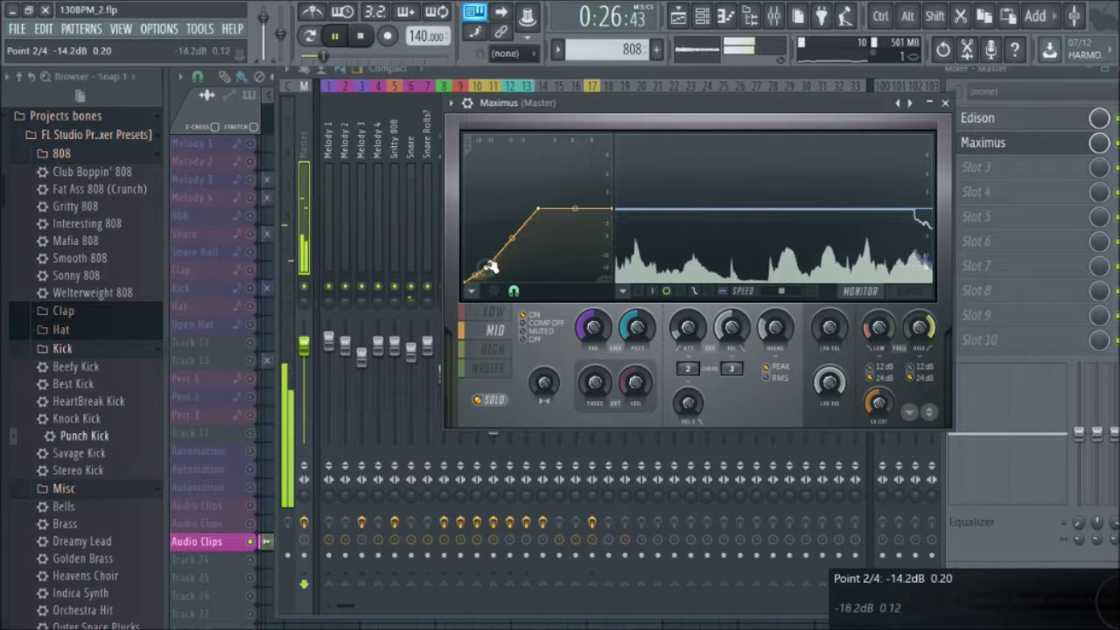
pyautogui.press('space')
pyautogui.press('space')
pyautogui.moveTo(544, 210); pyautogui.dragTo(540, 239)
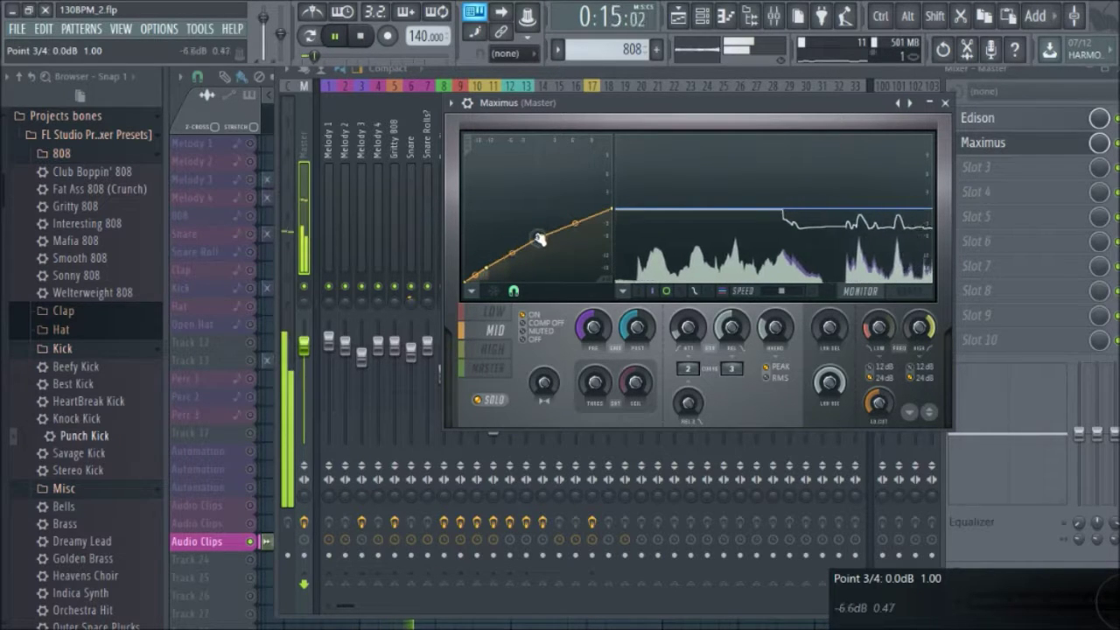
pyautogui.moveTo(612, 211); pyautogui.dragTo(617, 233)
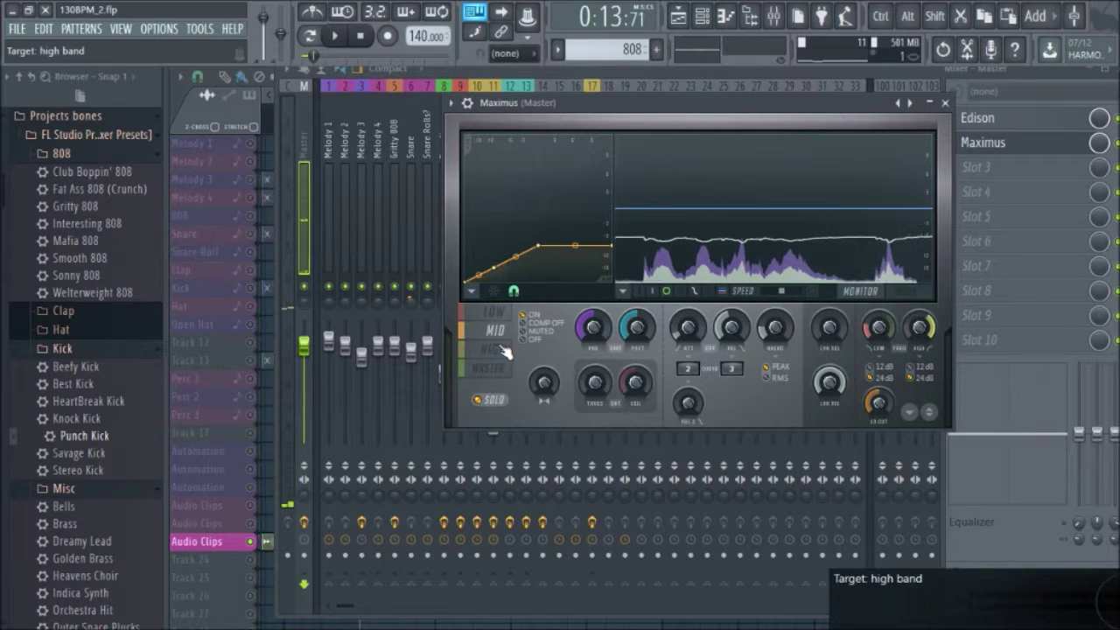
# - Select the high band in Maximus and listen to it soloed over the Hook
pyautogui.click(495, 350)
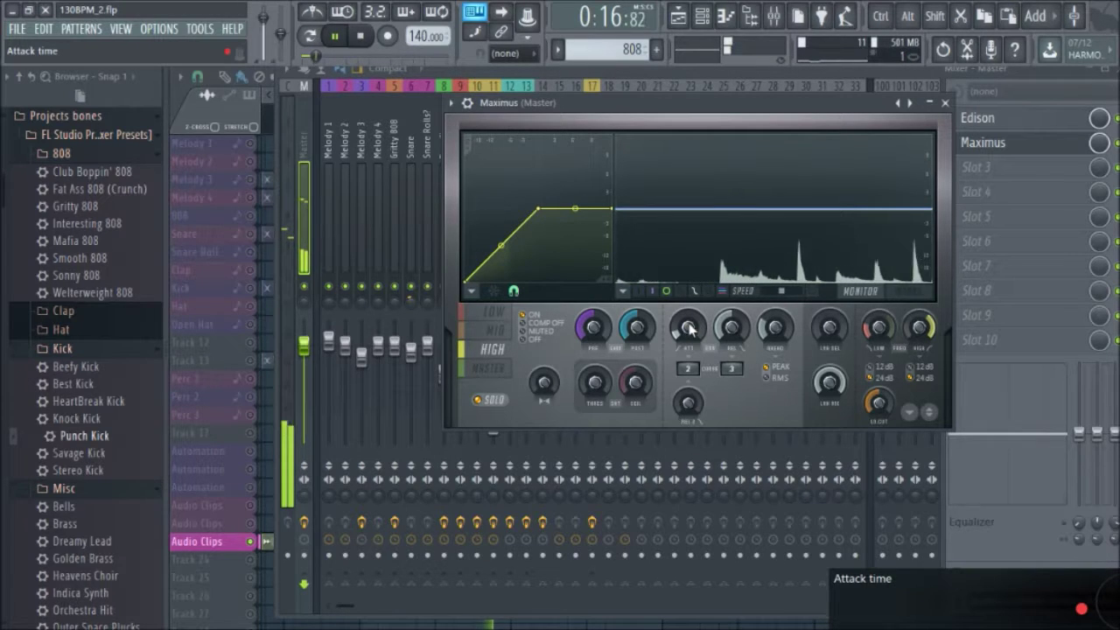
pyautogui.press('space')
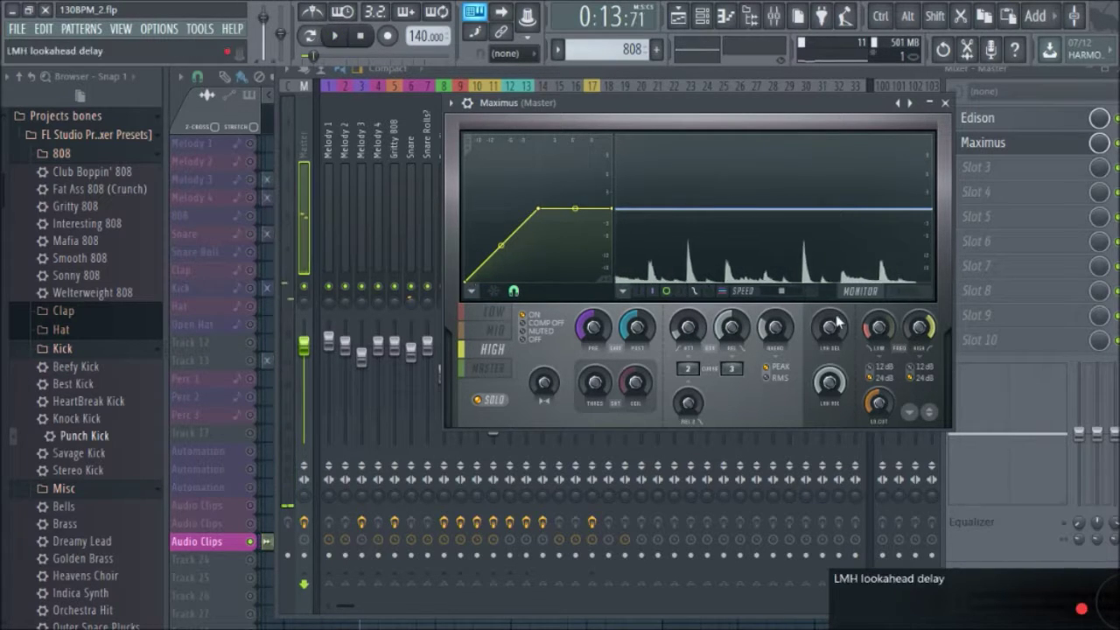
# - Compare the compression curves of the mid and high bands and listen to the soloed high band over the Hook
pyautogui.click(496, 331)
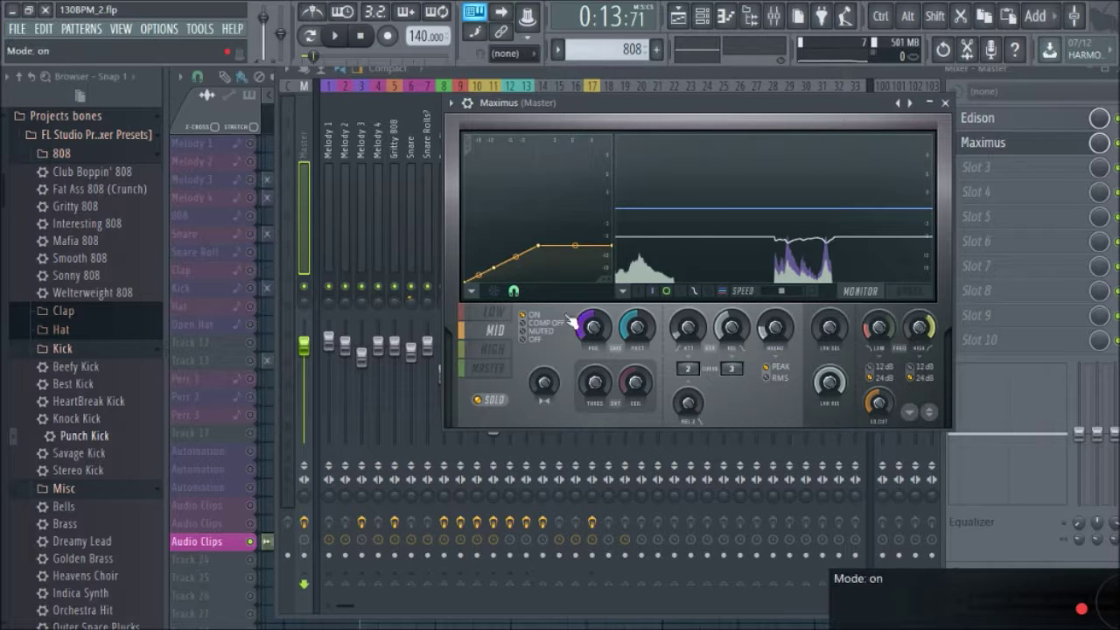
pyautogui.click(504, 349)
pyautogui.click(505, 334)
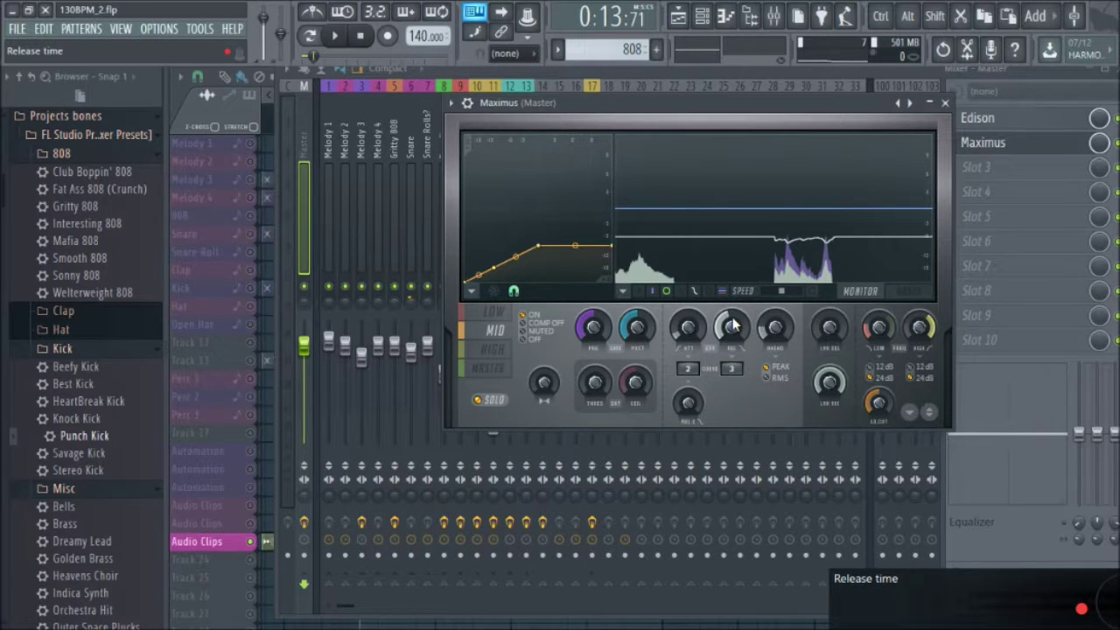
pyautogui.click(496, 351)
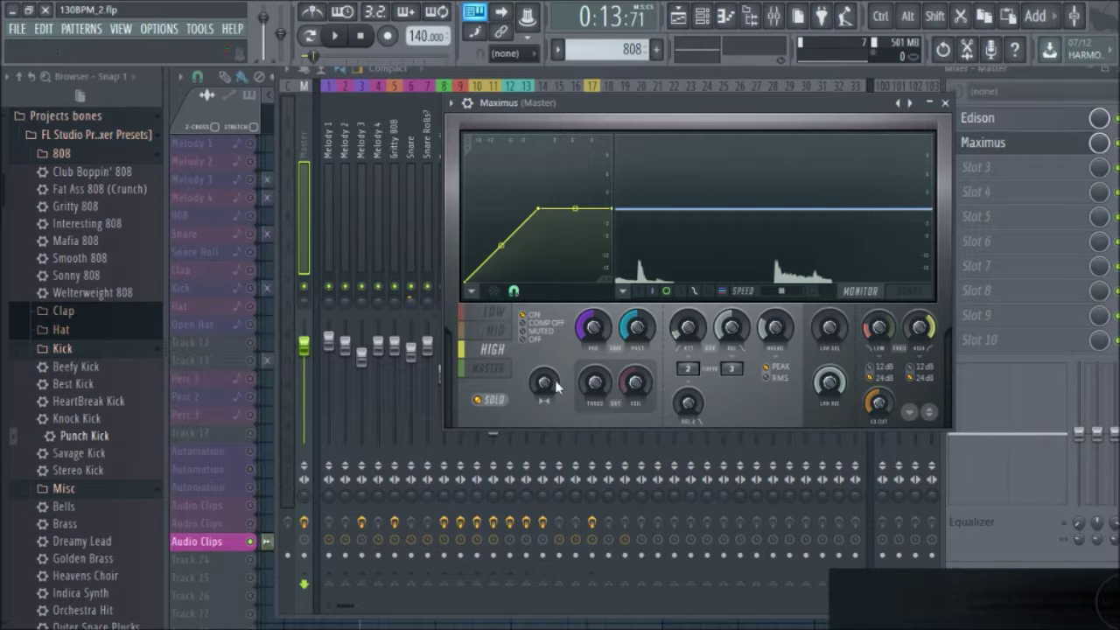
pyautogui.press('space')
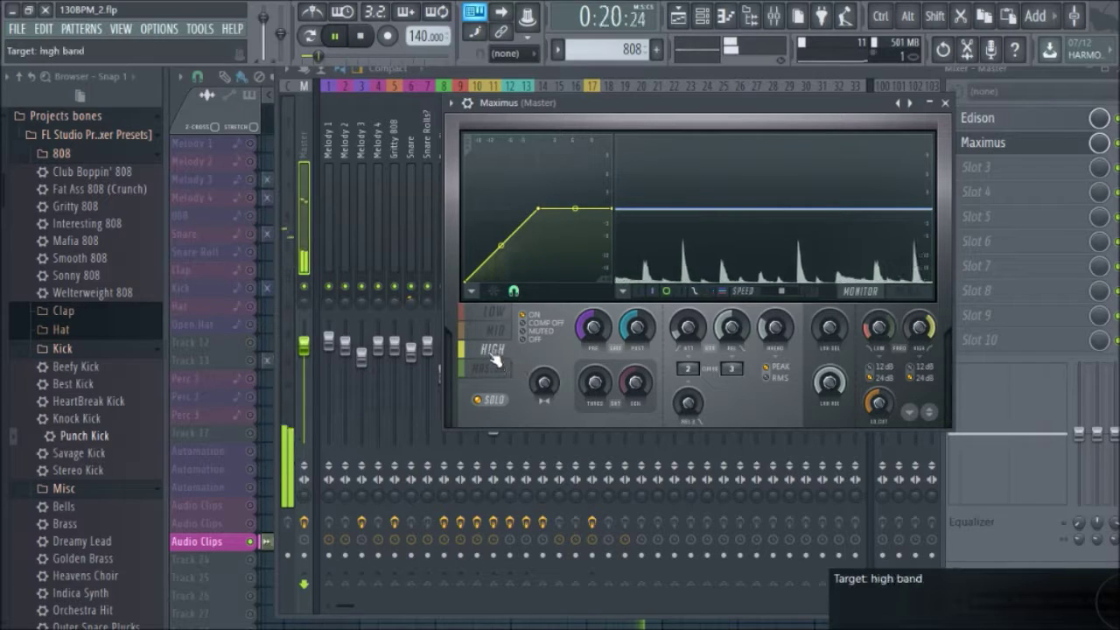
pyautogui.press('space')
# - Add a low-level point to the high band's compression curve, lower its 0 dB and 12 dB points to one level, and play back the result
pyautogui.rightClick(481, 268)
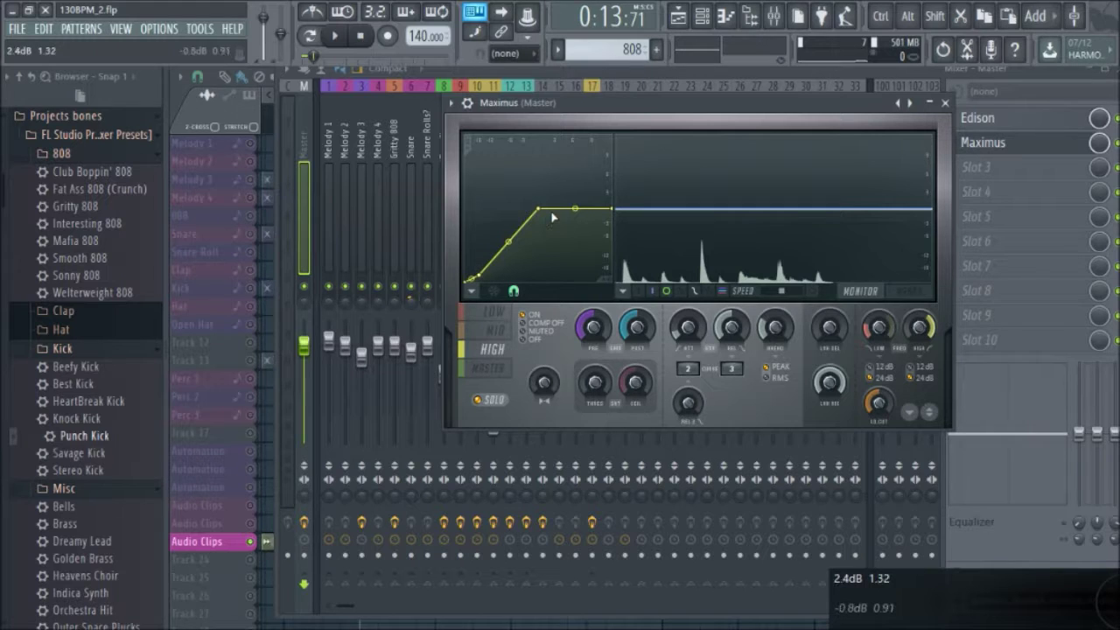
pyautogui.moveTo(538, 208); pyautogui.dragTo(540, 245)
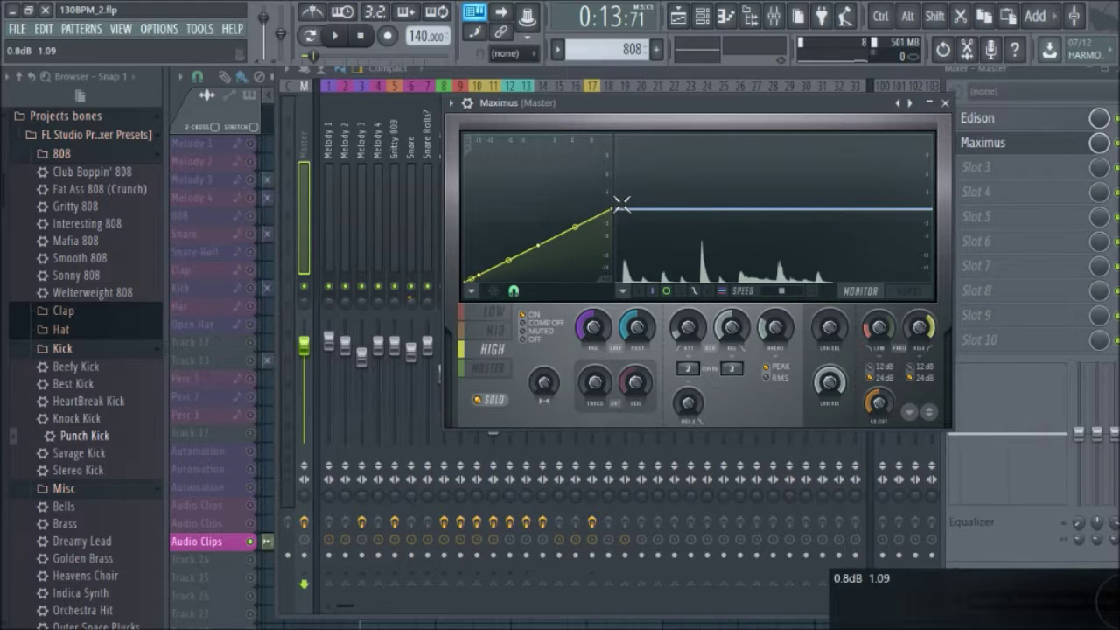
pyautogui.moveTo(612, 210); pyautogui.dragTo(611, 245)
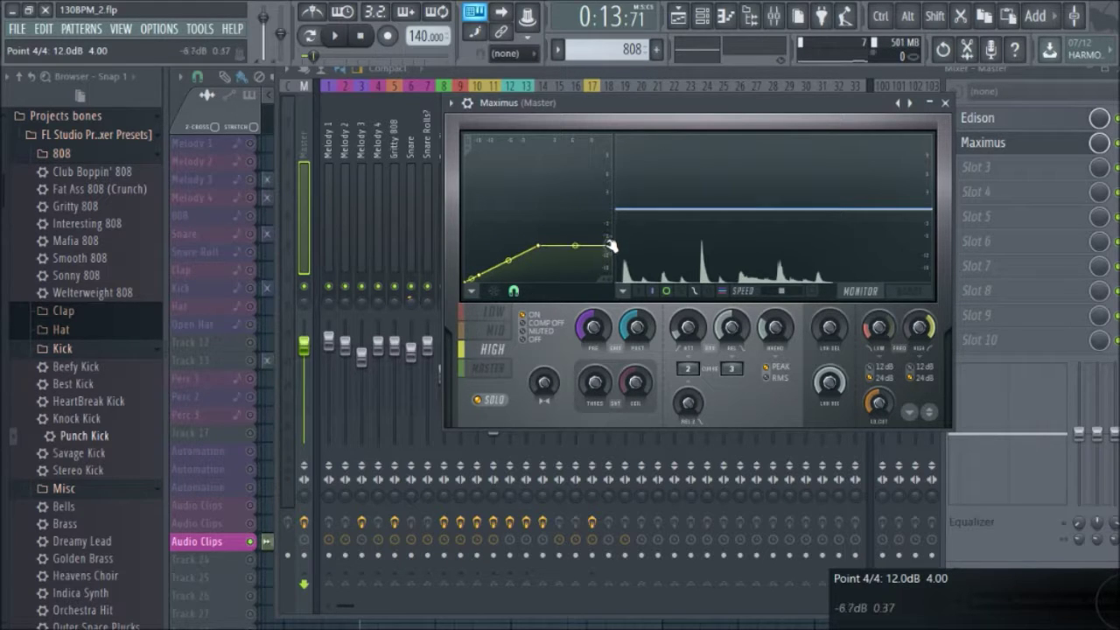
pyautogui.press('space')
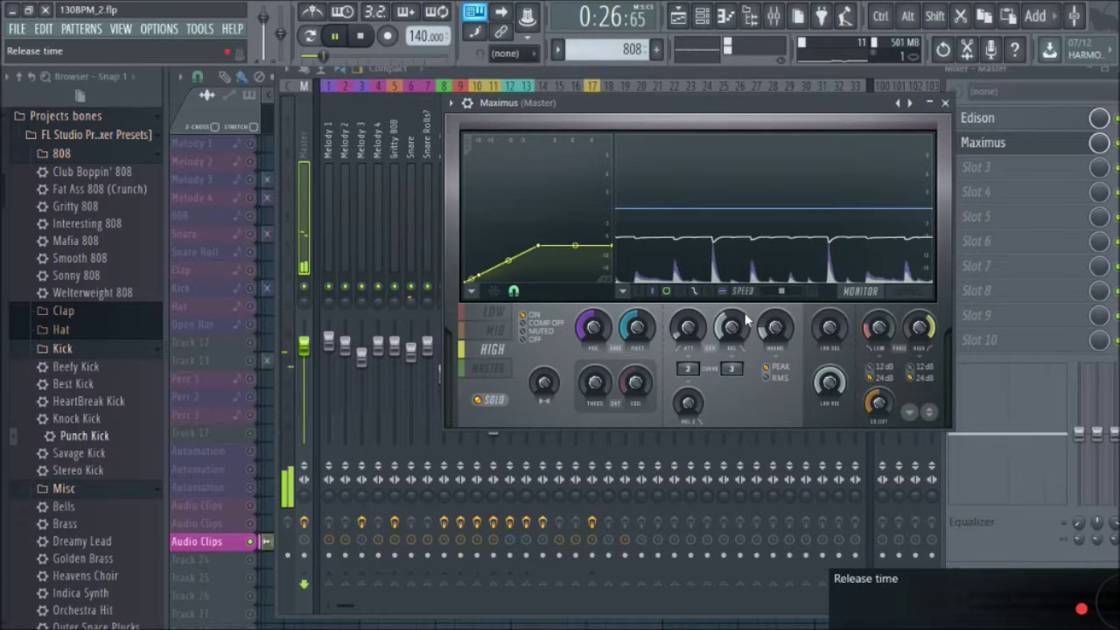
pyautogui.press('space')
pyautogui.press('space')
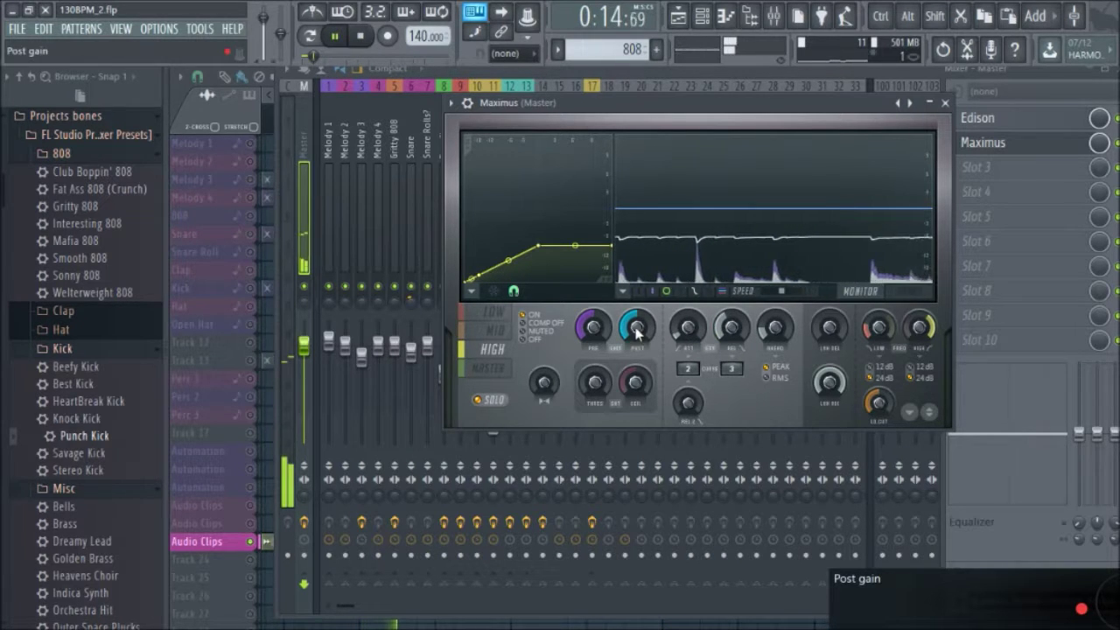
pyautogui.press('space')
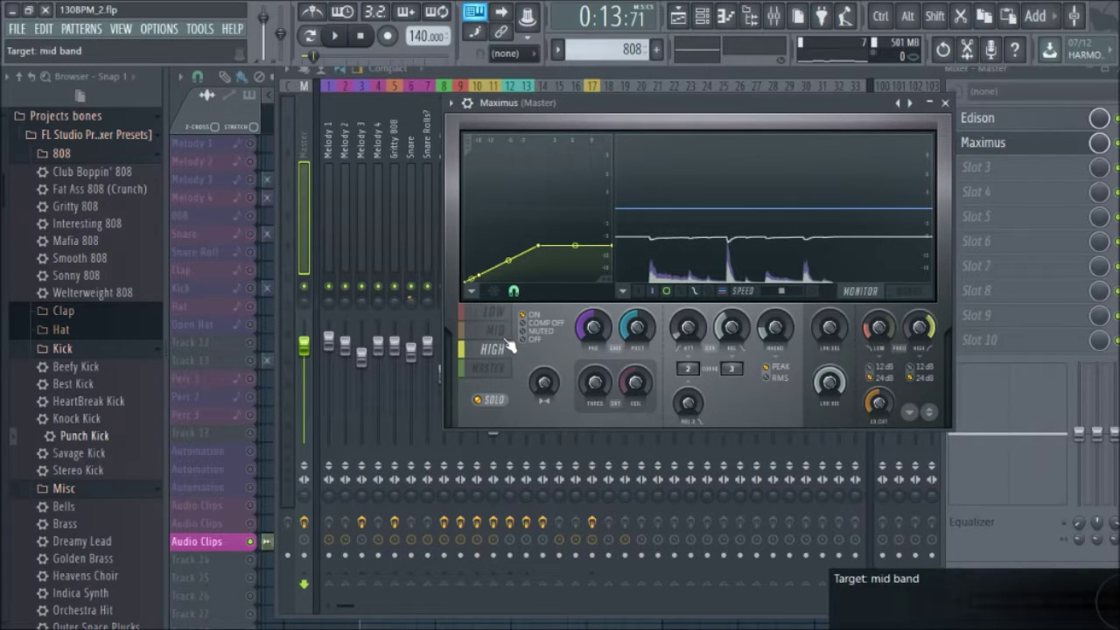
pyautogui.click(230, 157)
pyautogui.keyDown('ctrl'); pyautogui.rightClick(425, 165); pyautogui.keyUp('ctrl')
pyautogui.keyDown('ctrl'); pyautogui.rightClick(462, 172); pyautogui.keyUp('ctrl')
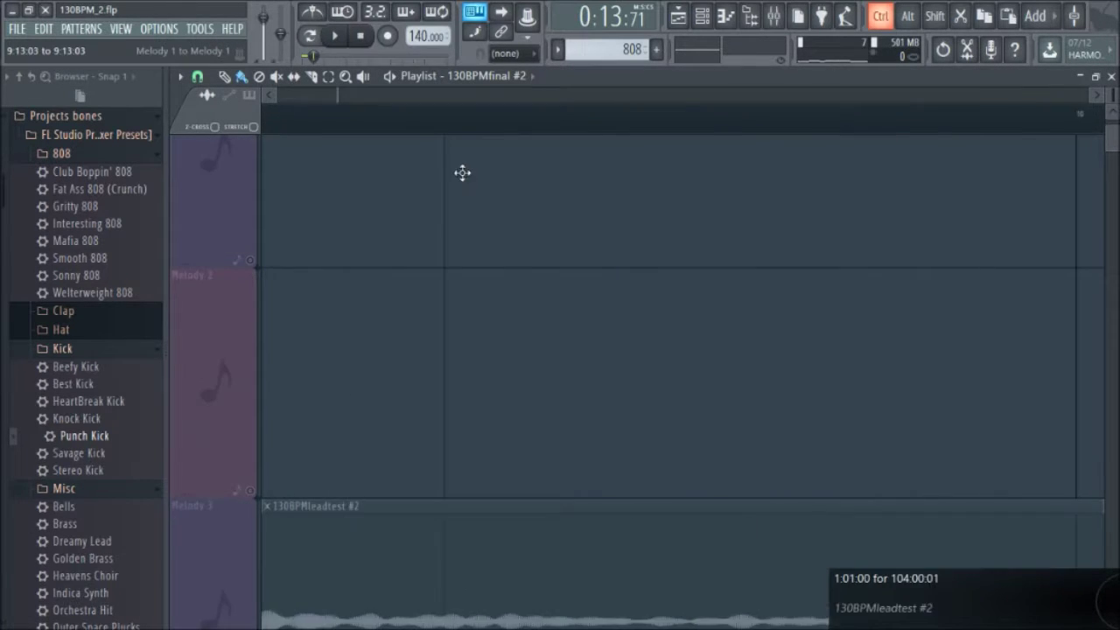
pyautogui.click(776, 17)
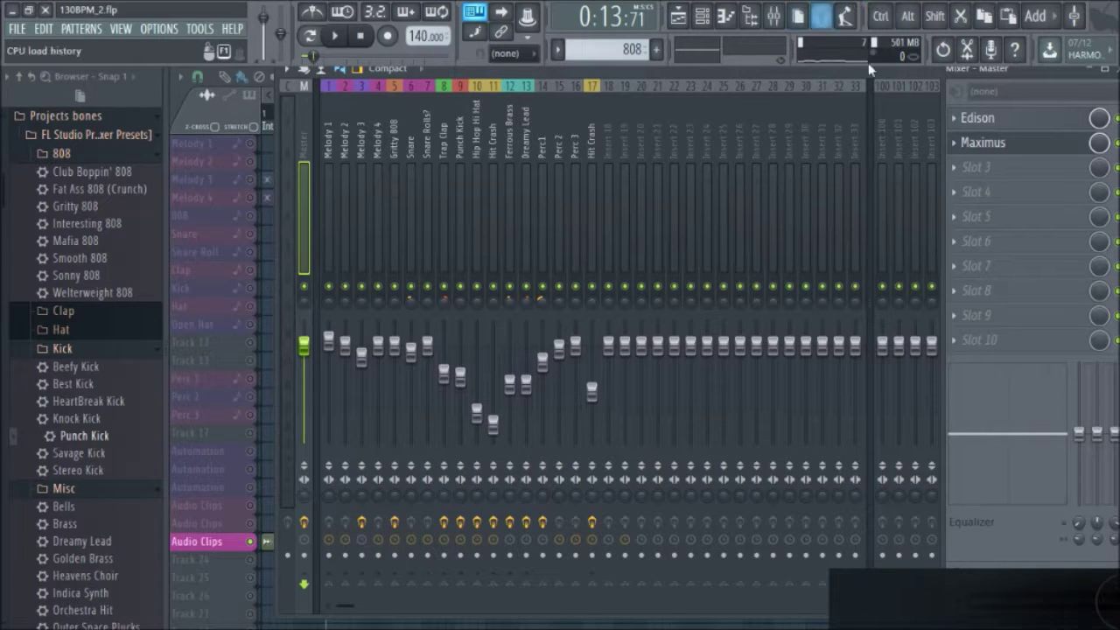
pyautogui.click(1020, 145)
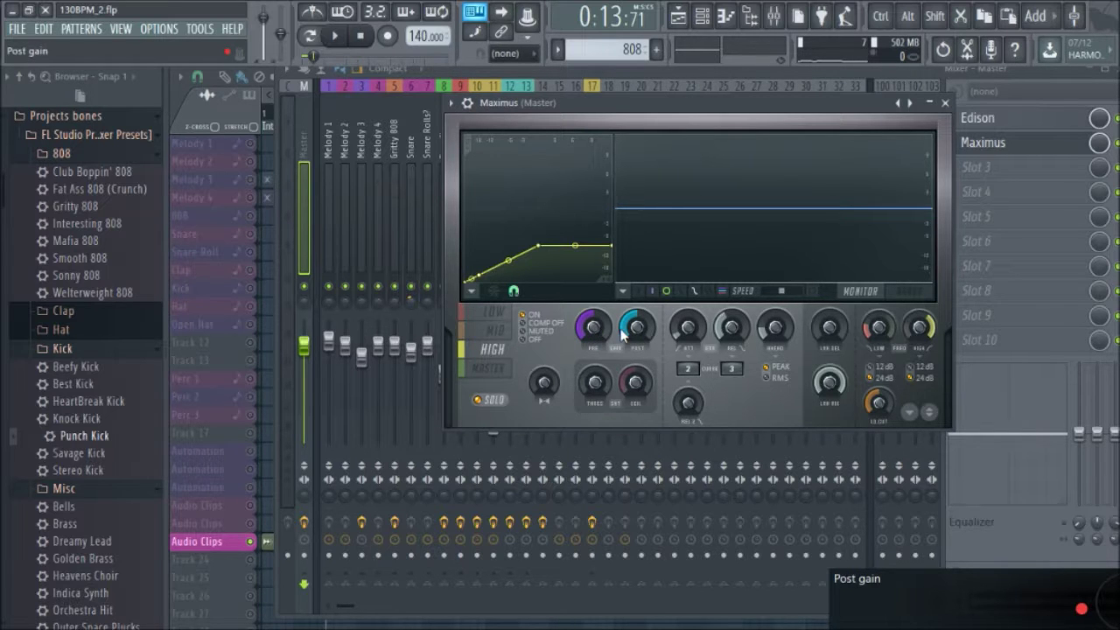
# - Switch Maximus to its master band and play the start of the Hook briefly
pyautogui.click(491, 370)
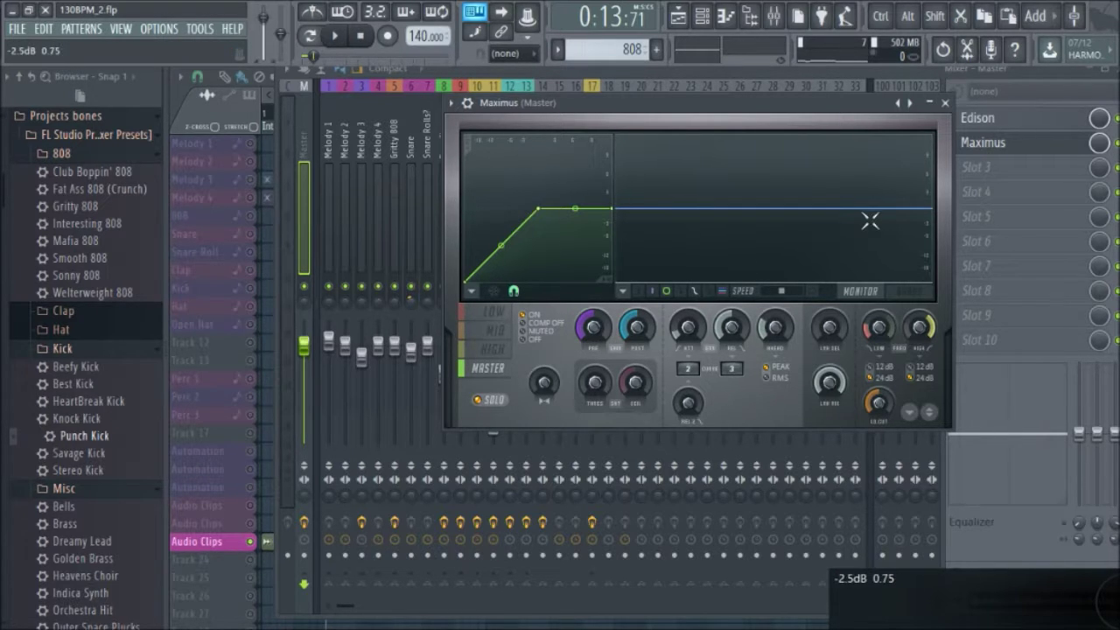
pyautogui.press('space')
pyautogui.press('space')
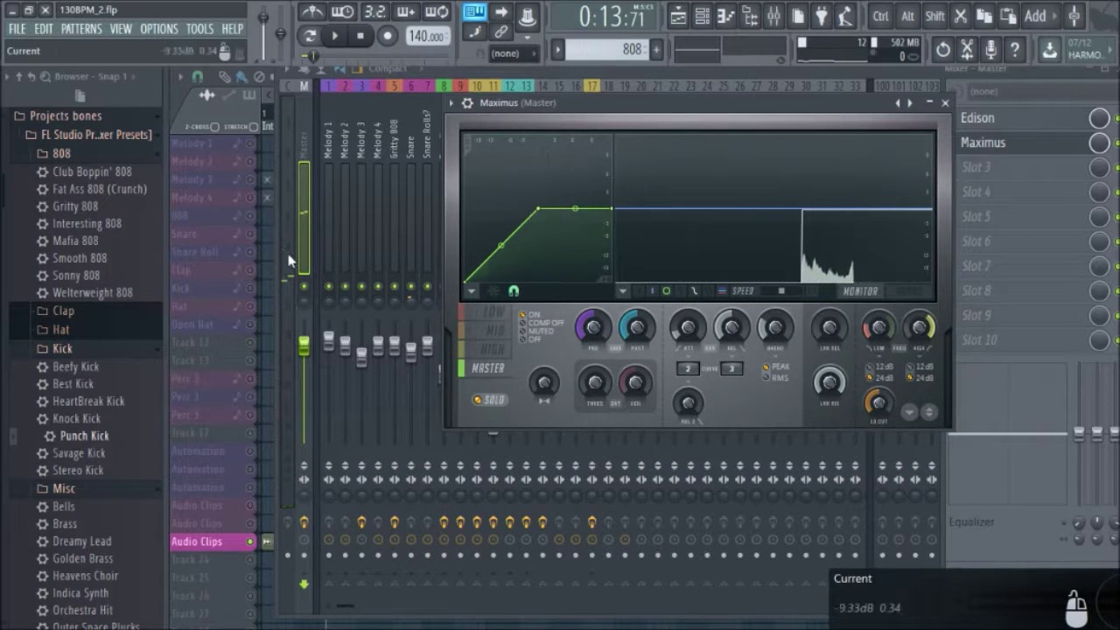
# - Close Maximus and check the Master track's level in the mixer by replaying the start of the Hook
pyautogui.press('Escape')
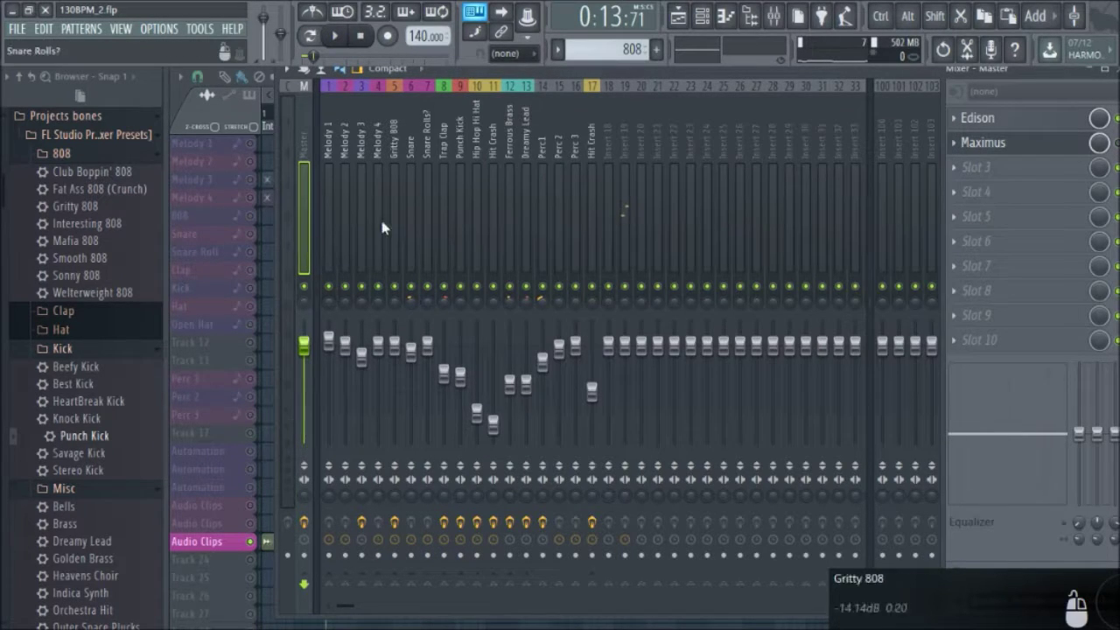
pyautogui.press('space')
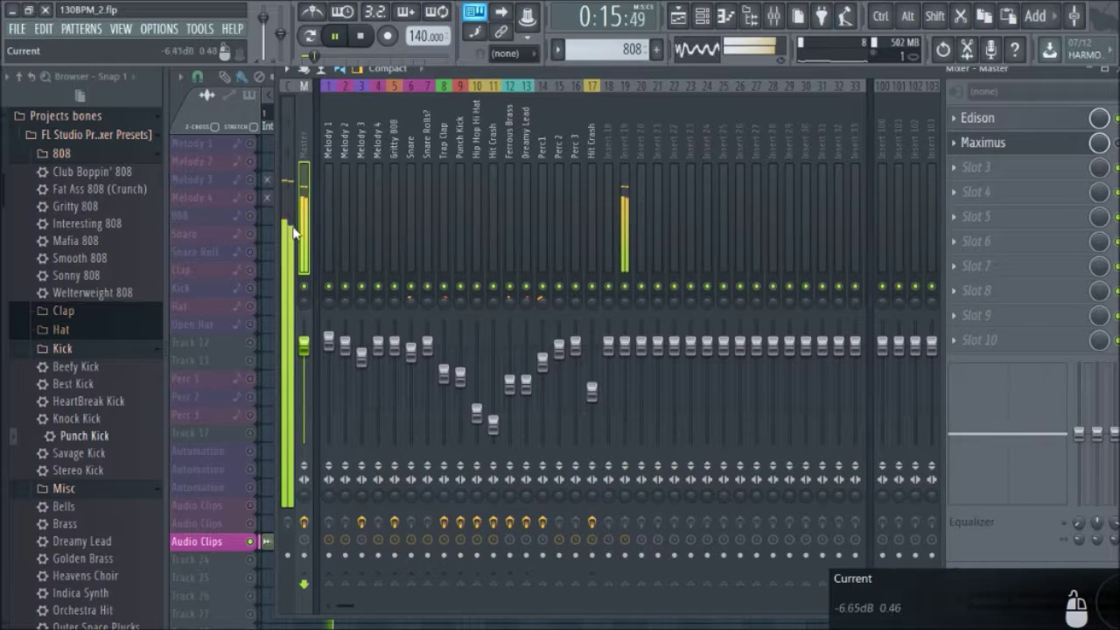
pyautogui.press('space')
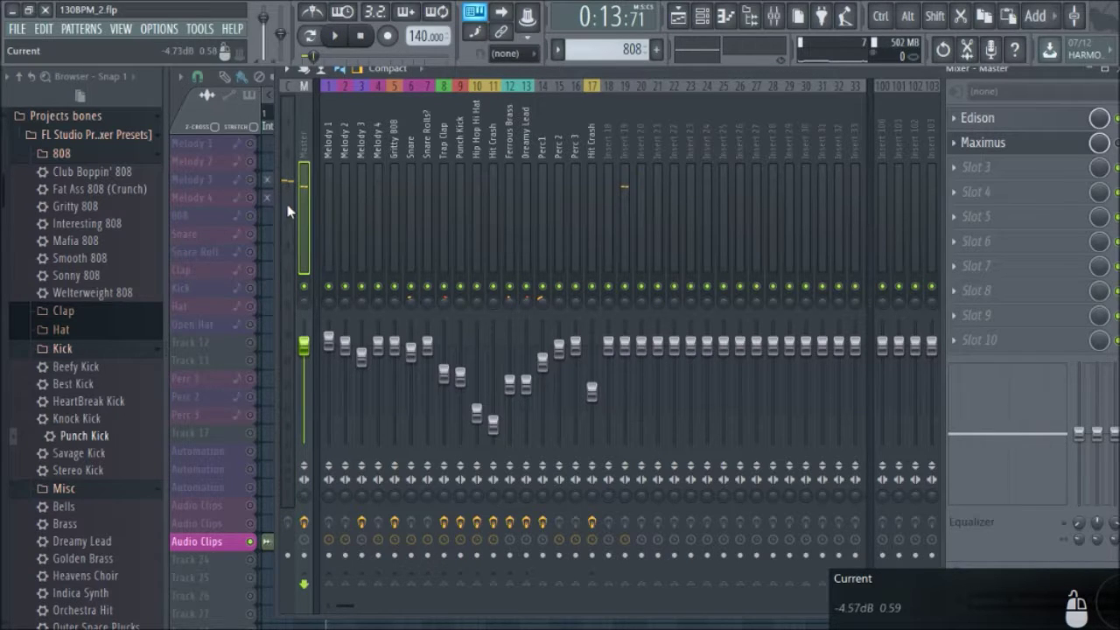
pyautogui.press('space')
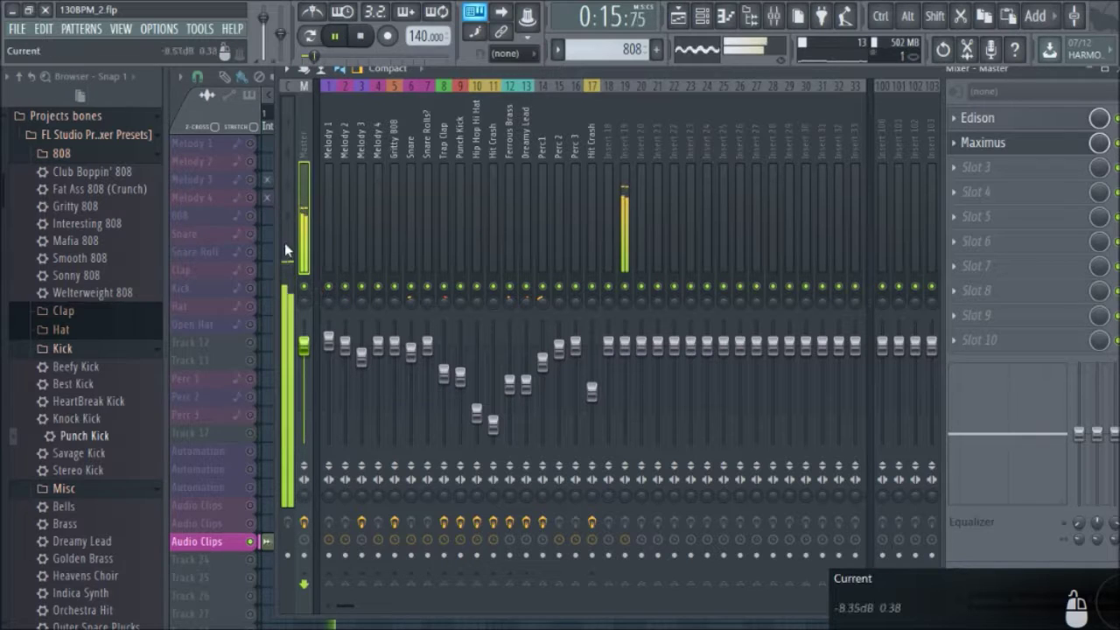
pyautogui.press('space')
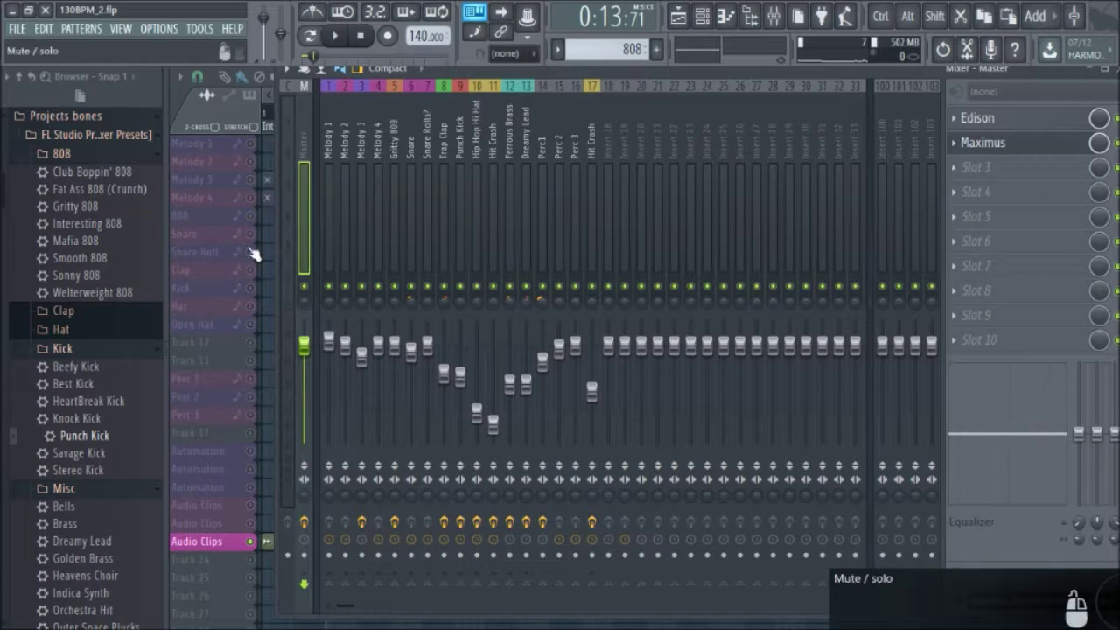
# - Reopen Maximus and add a point near -14.2 dB to the master band's compression curve, pulling it slightly down during playback
pyautogui.click(1046, 147)
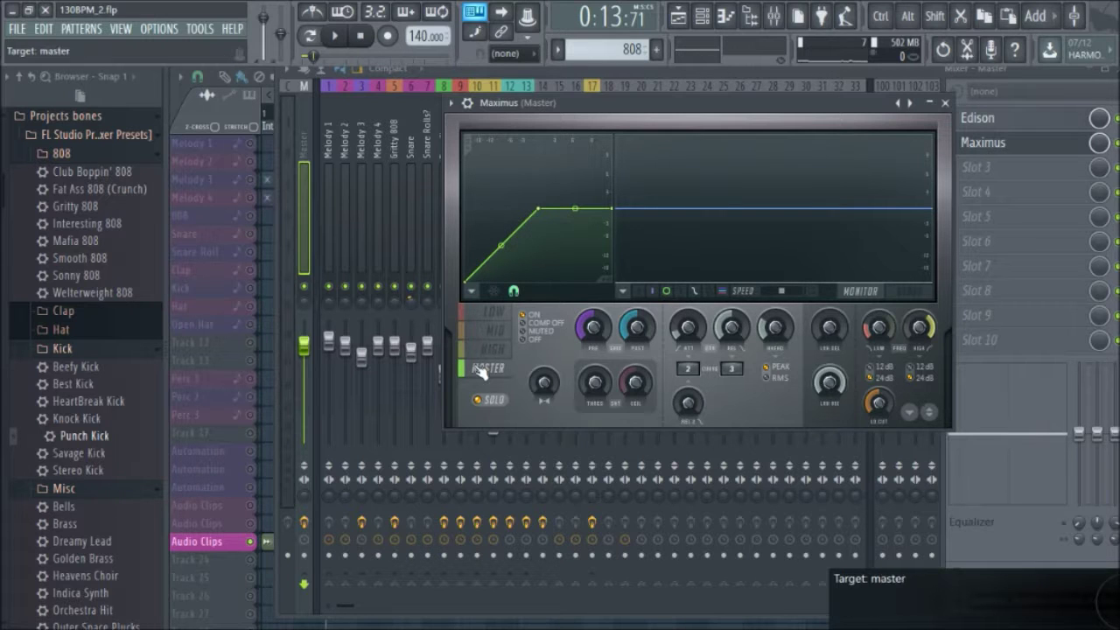
pyautogui.press('space')
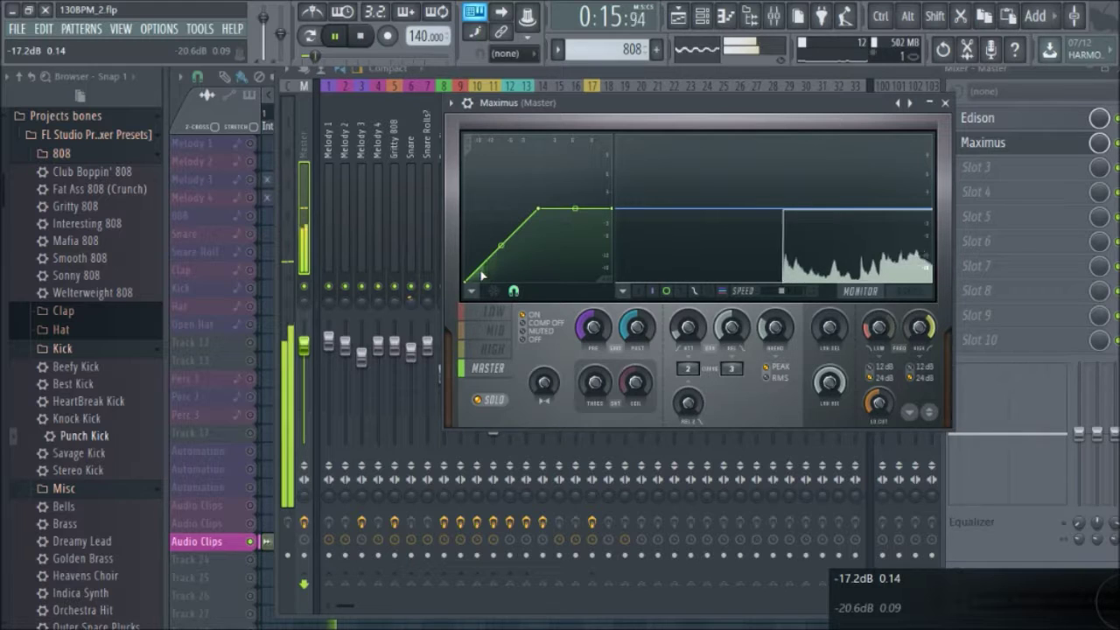
pyautogui.rightClick(481, 268)
pyautogui.moveTo(481, 268); pyautogui.dragTo(490, 263)
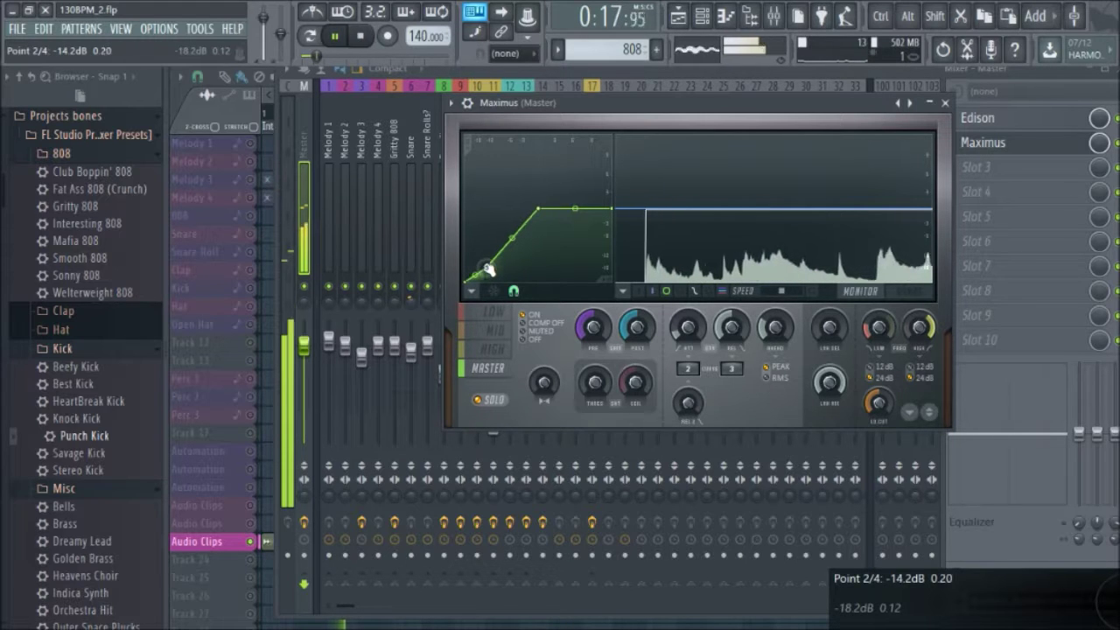
pyautogui.moveTo(491, 263); pyautogui.dragTo(490, 262)
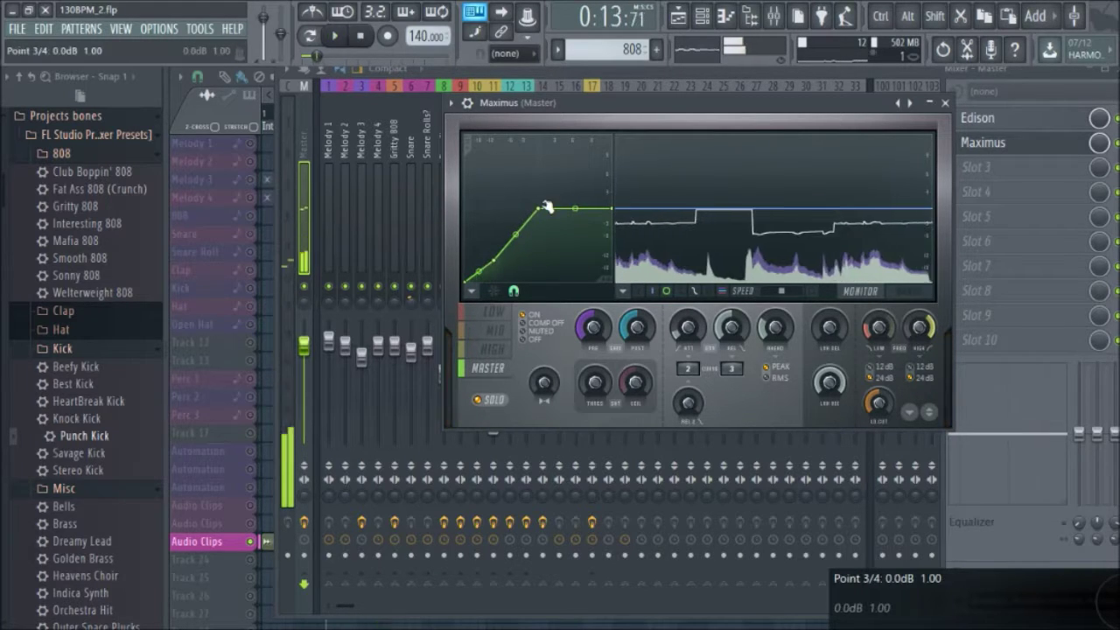
# - Lower the 0 dB and 12 dB points of the master band's compression curve to -3.0 dB while the Hook plays
pyautogui.moveTo(538, 210); pyautogui.dragTo(540, 223)
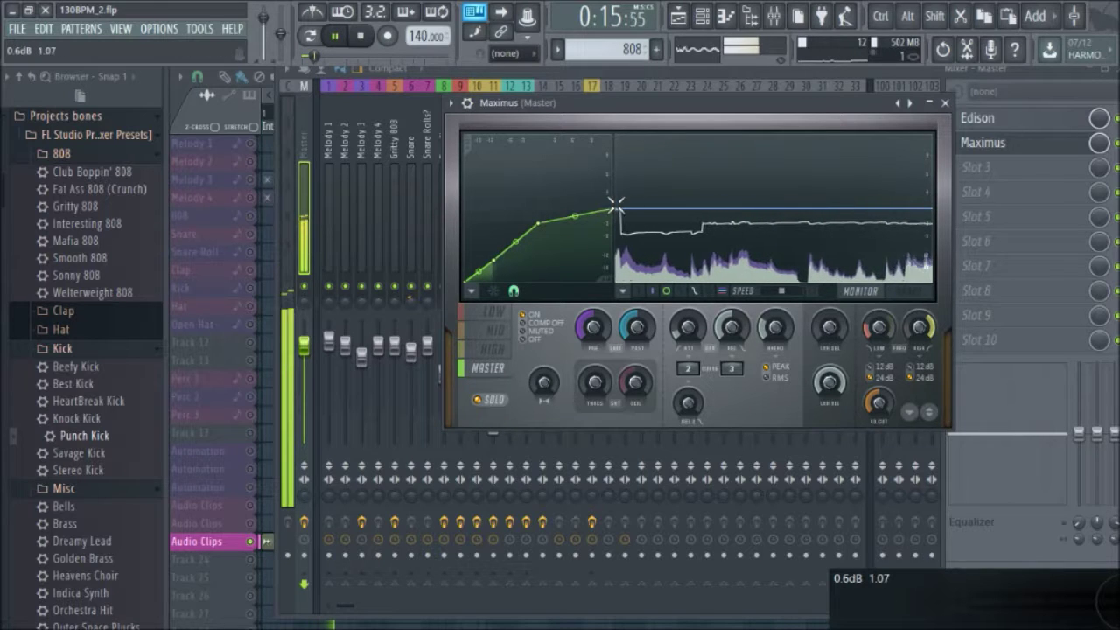
pyautogui.moveTo(615, 205); pyautogui.dragTo(615, 219)
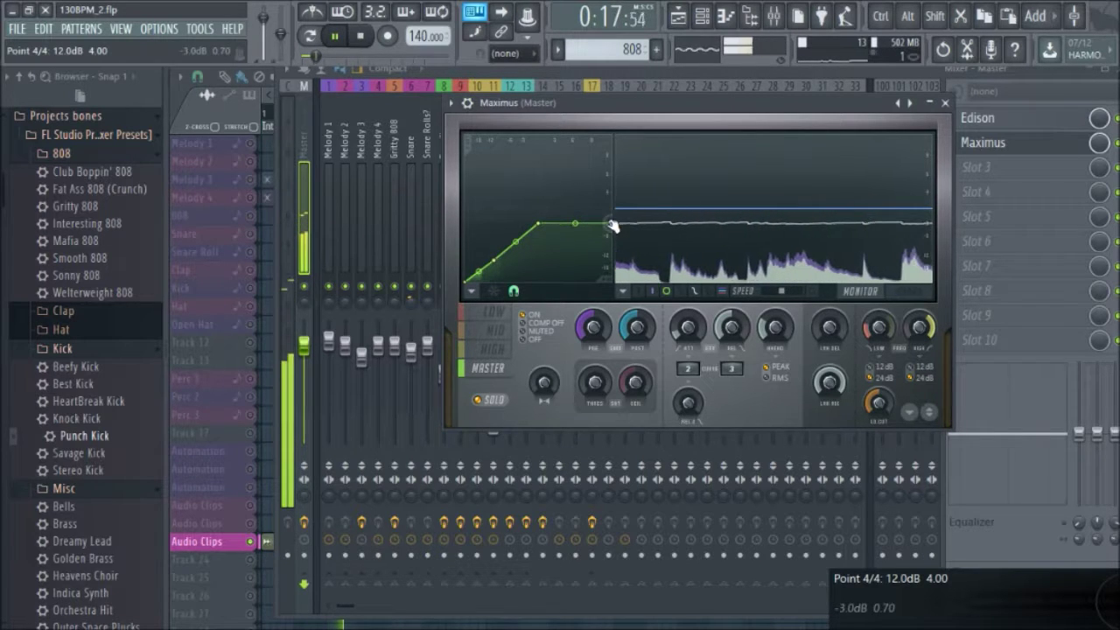
pyautogui.press('space')
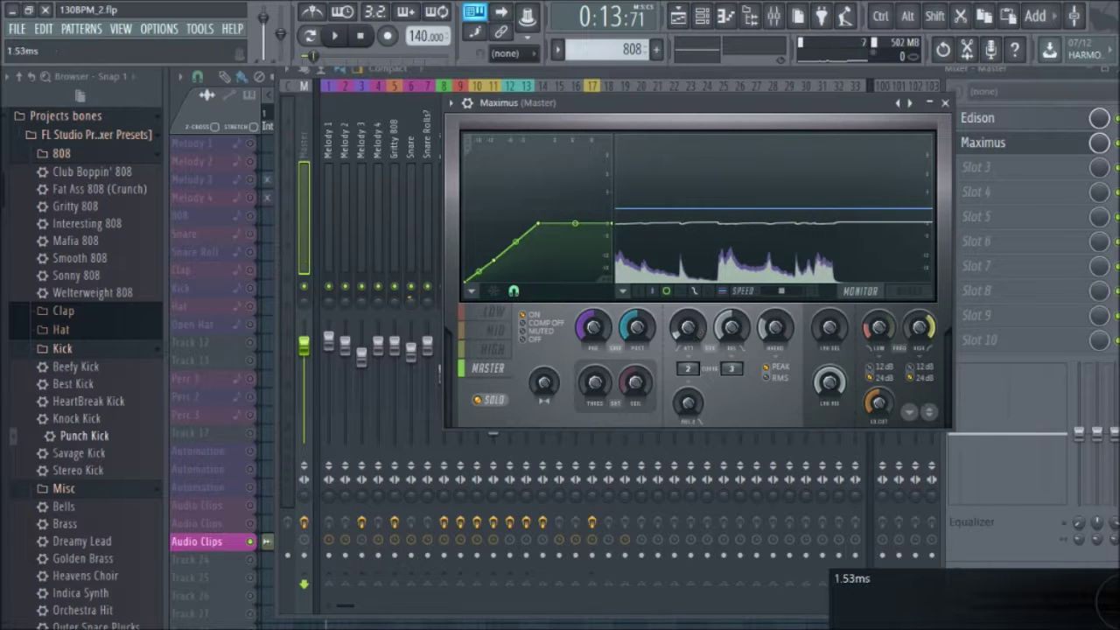
# - Set the master band's release time to 45.05 ms and try further release settings while the Hook plays
pyautogui.moveTo(741, 327); pyautogui.dragTo(741, 341)
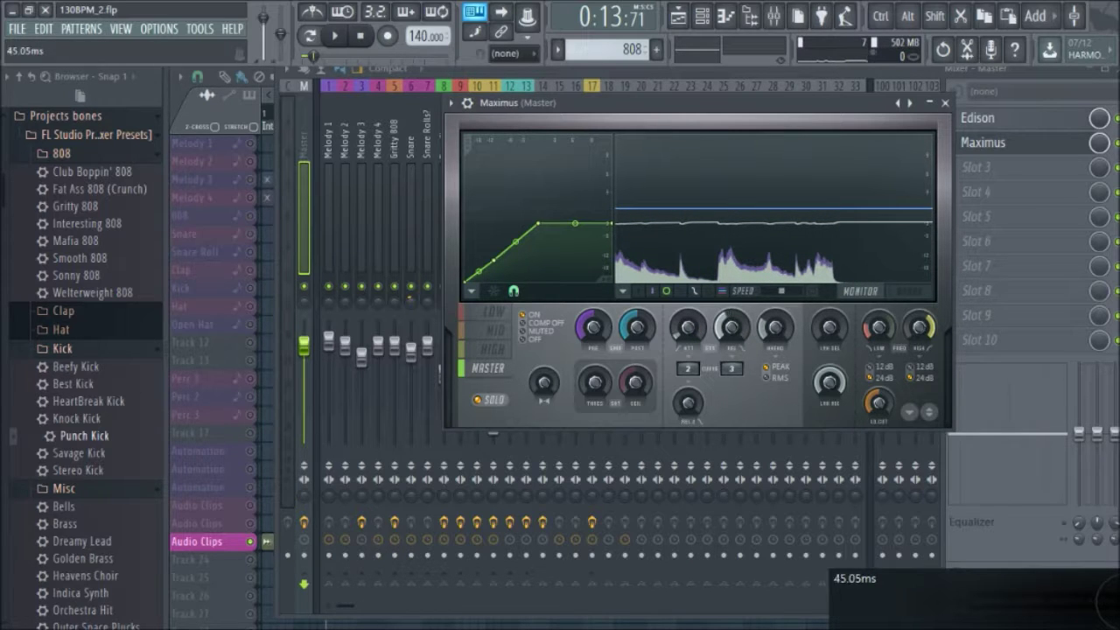
pyautogui.press('space')
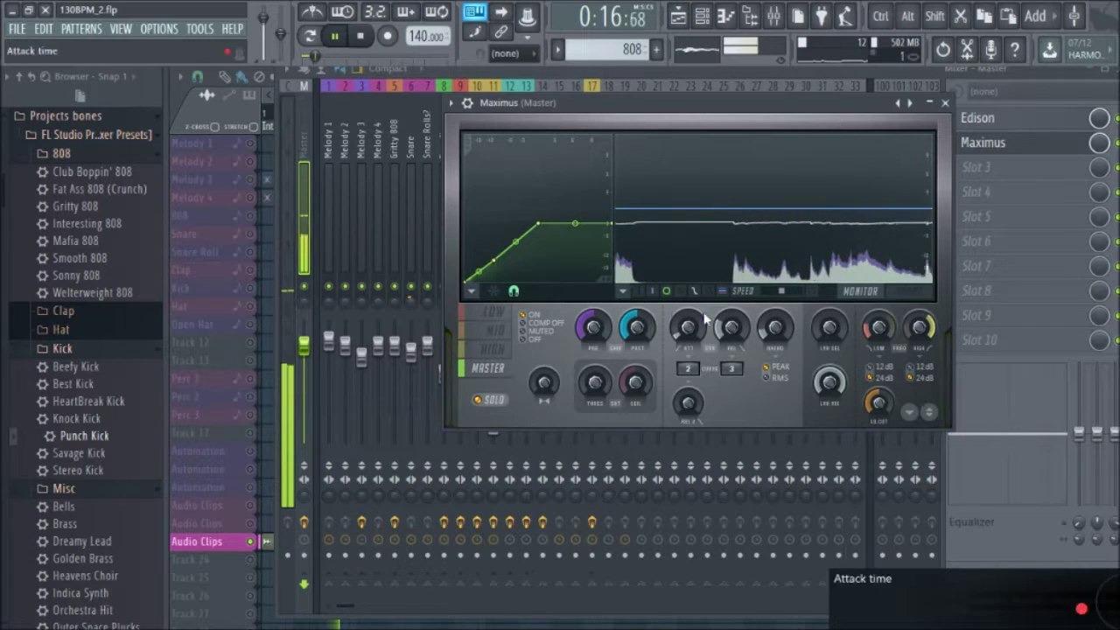
pyautogui.moveTo(729, 320); pyautogui.dragTo(729, 333)
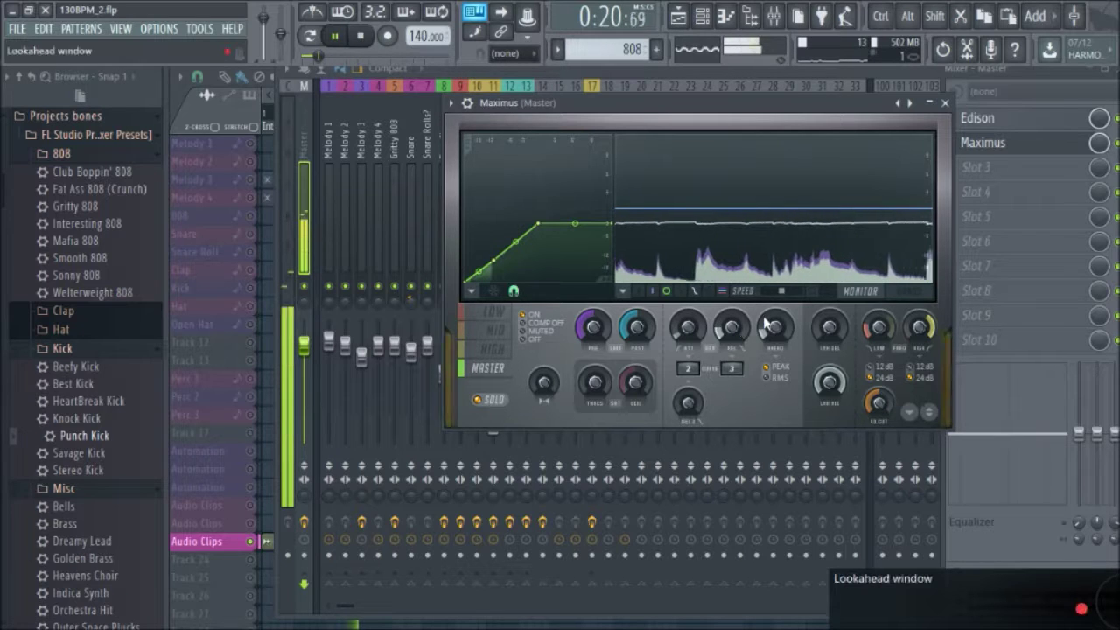
pyautogui.moveTo(733, 329); pyautogui.dragTo(774, 319)
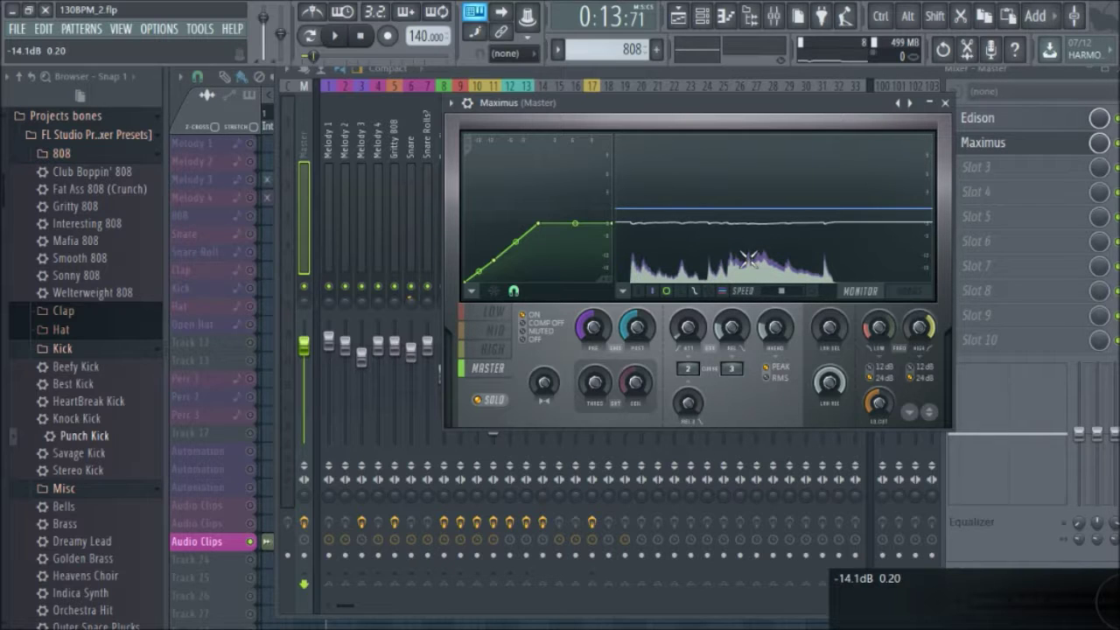
# - Fine-tune the master band's release time and lookahead window while replaying the Hook
pyautogui.press('space')
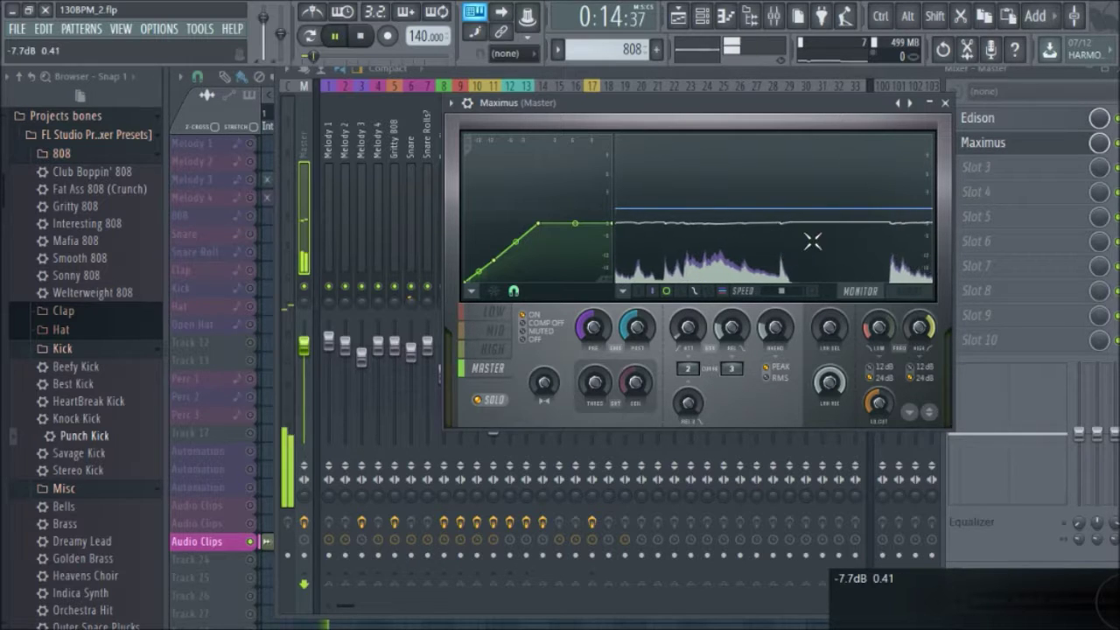
pyautogui.press('space')
pyautogui.click(728, 329)
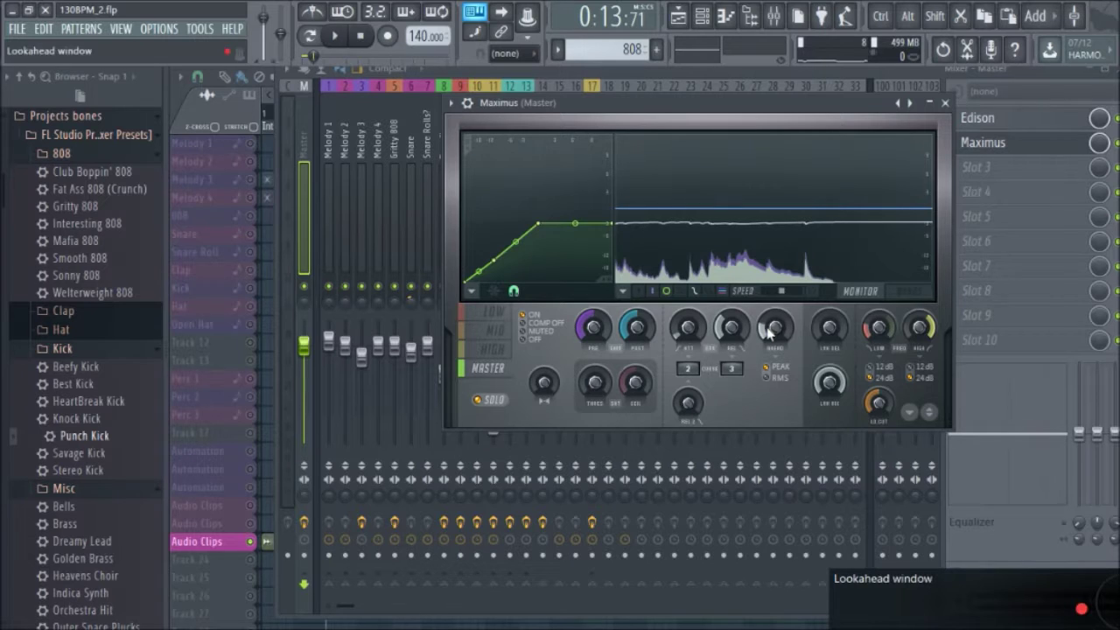
pyautogui.press('space')
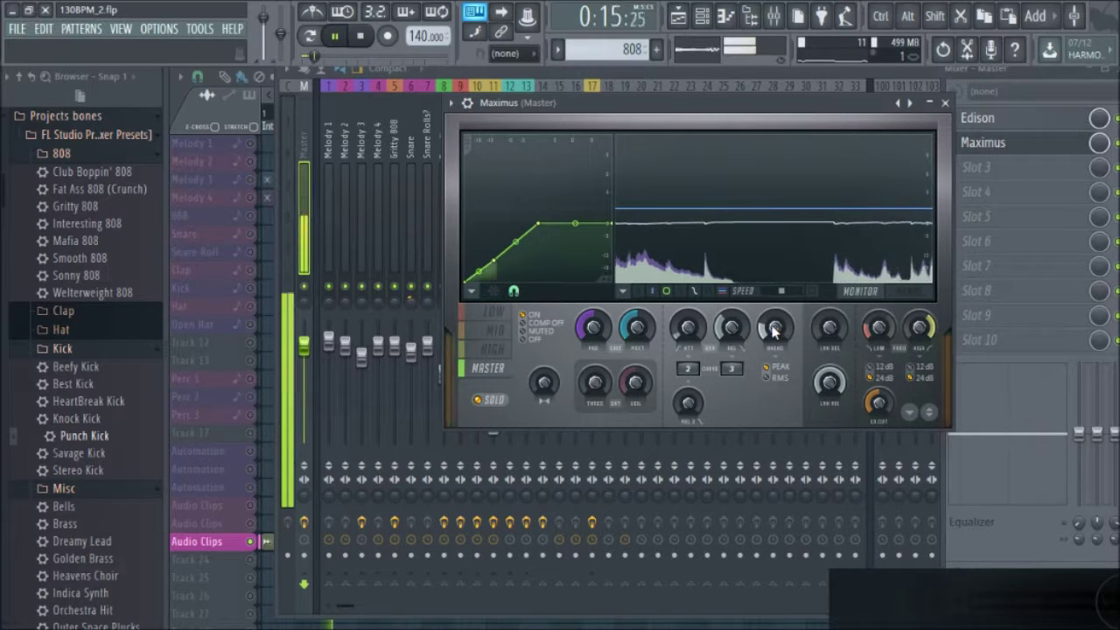
pyautogui.click(777, 329)
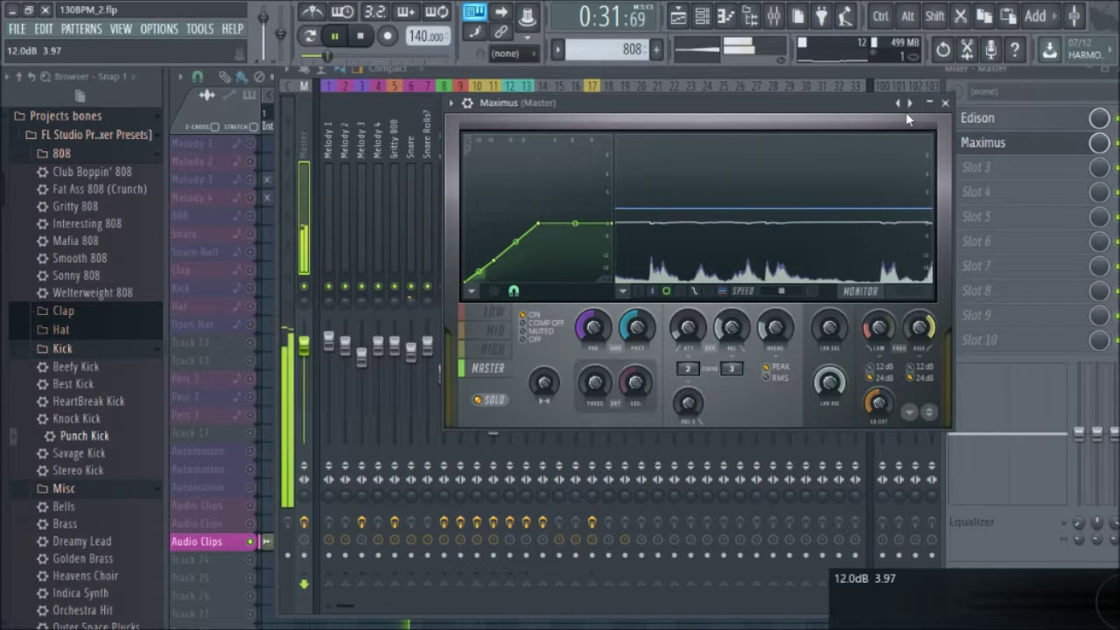
# - Close Maximus and stop playback, briefly browsing the available effects for the Master track's slot 3
pyautogui.click(945, 103)
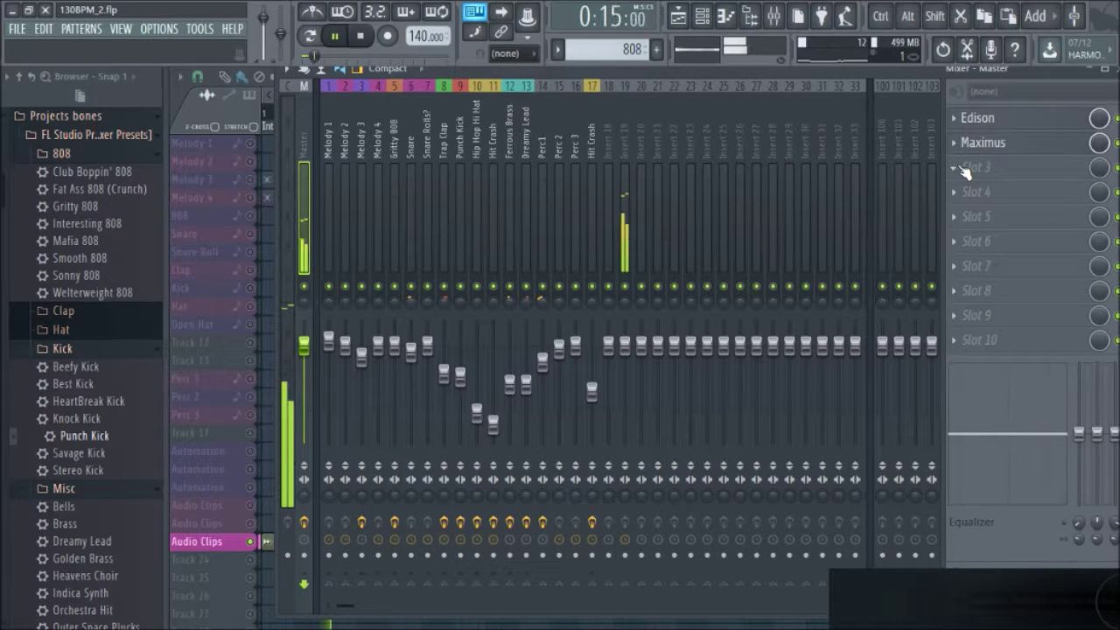
pyautogui.press('space')
pyautogui.click(961, 168)
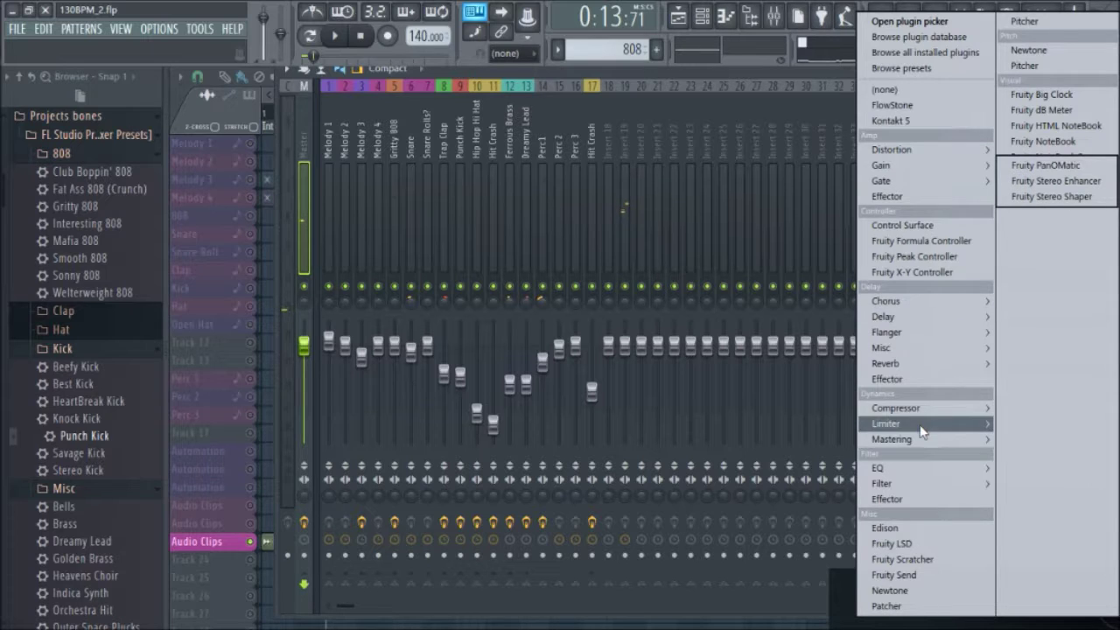
pyautogui.click(709, 81)
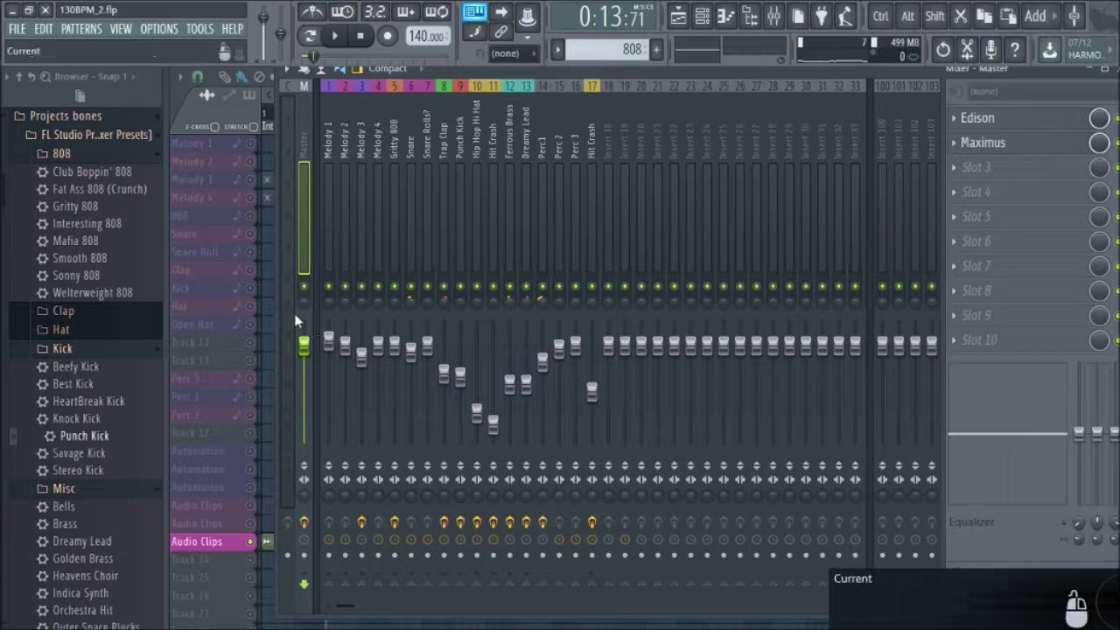
# - Start and stop the Hook repeatedly to examine the peak levels on the Master and Current meters
pyautogui.press('space')
pyautogui.press('space')
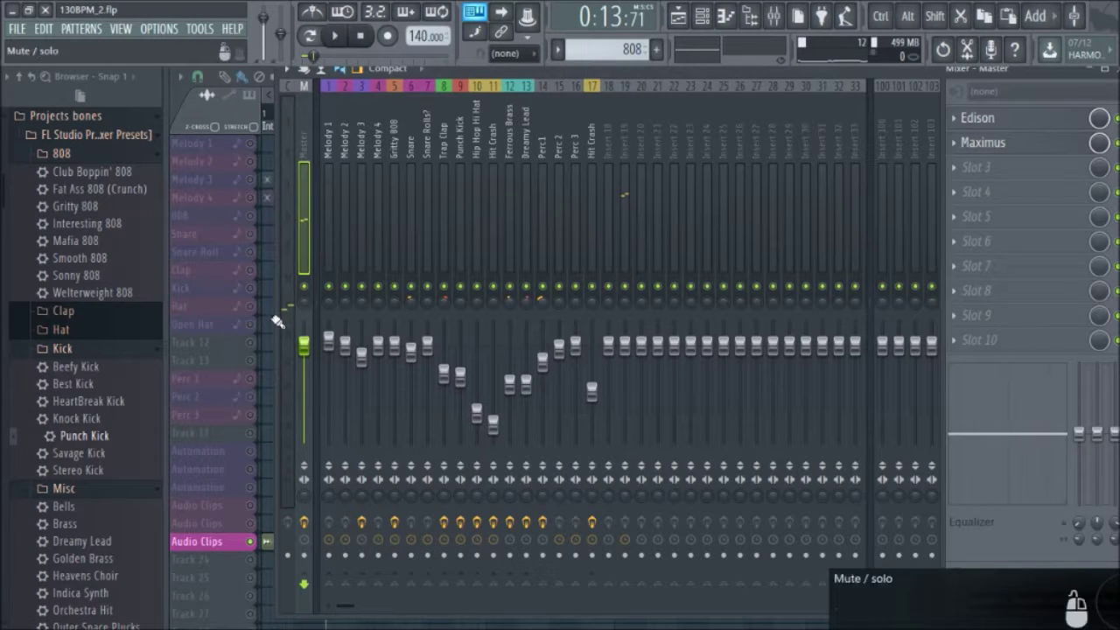
pyautogui.press('space')
pyautogui.press('space')
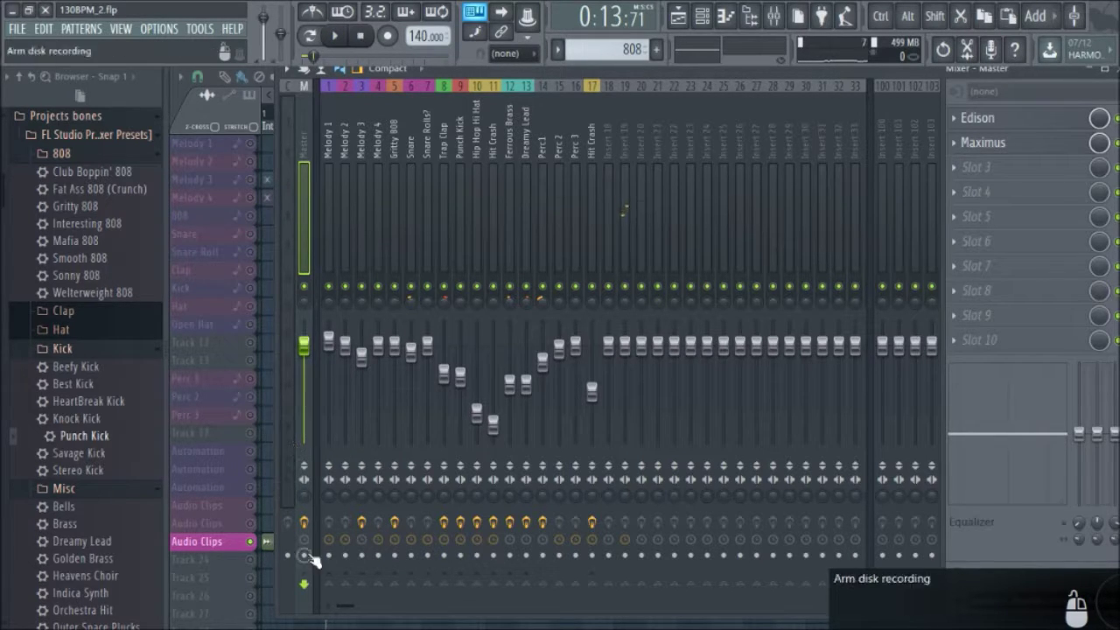
pyautogui.press('space')
pyautogui.press('space')
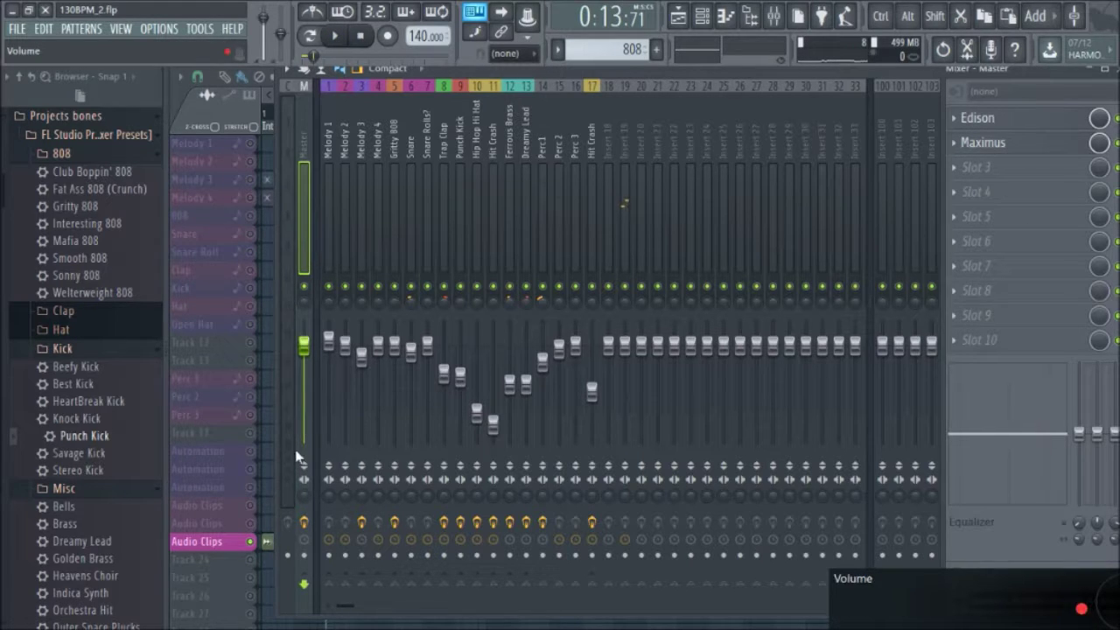
pyautogui.press('space')
pyautogui.press('space')
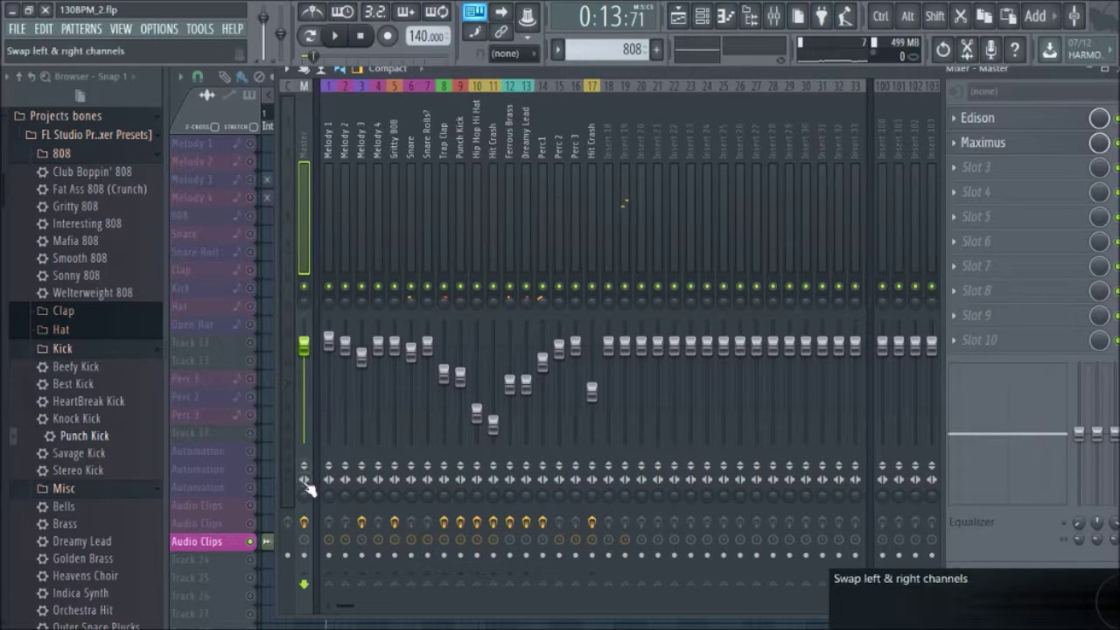
pyautogui.press('space')
pyautogui.press('space')
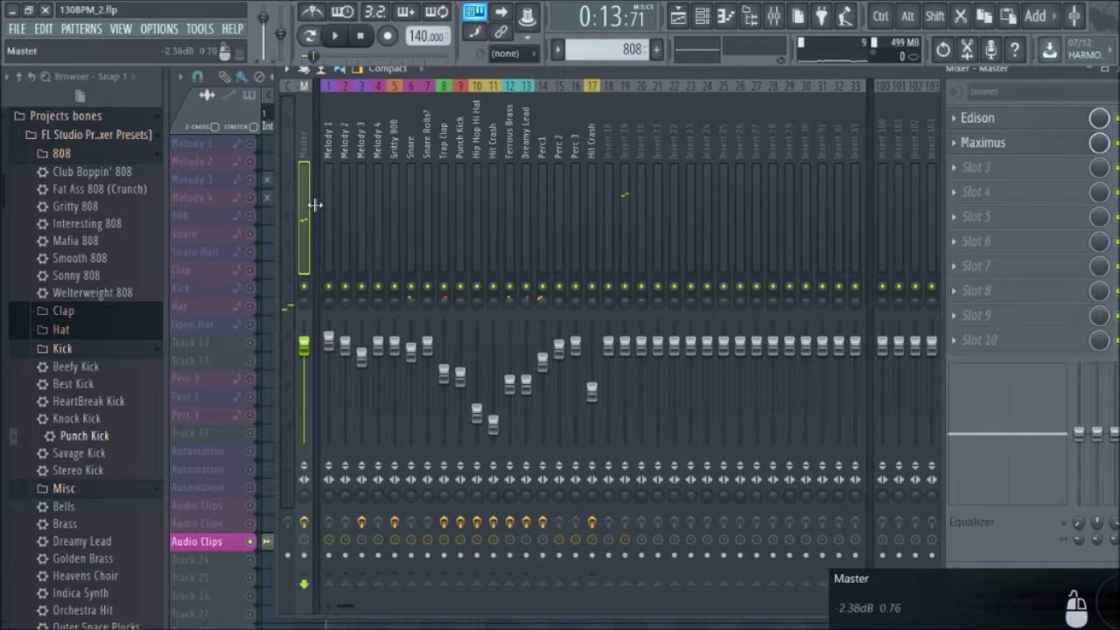
pyautogui.click(306, 352)
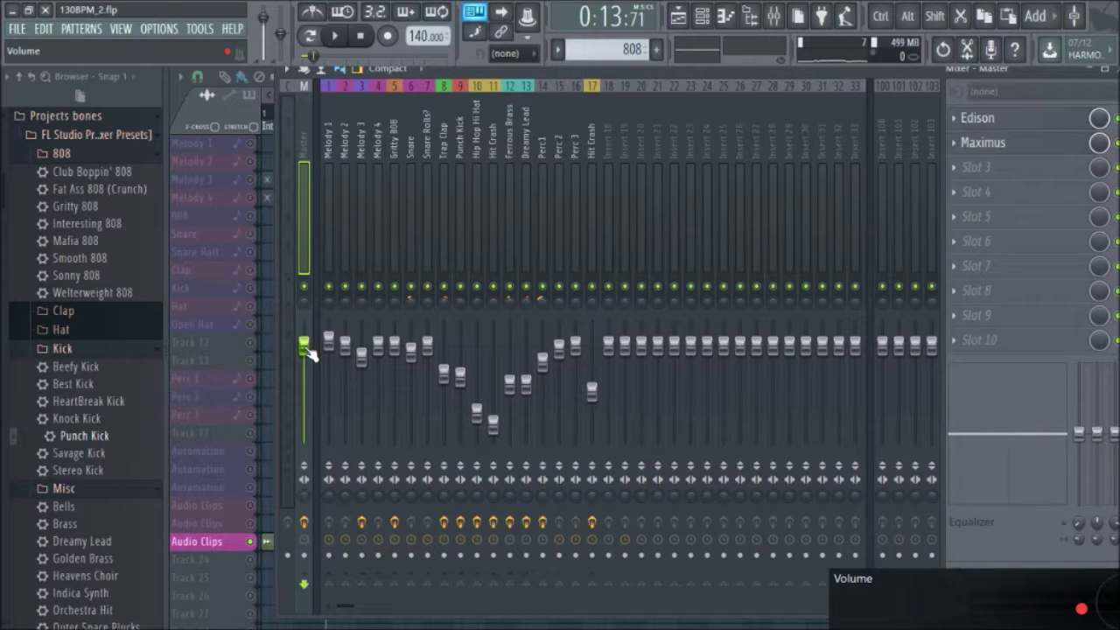
# - Load Fruity Parametric EQ 2 into slot 3 of the Master track and play the Hook briefly through it
pyautogui.click(976, 167)
pyautogui.moveTo(928, 468)
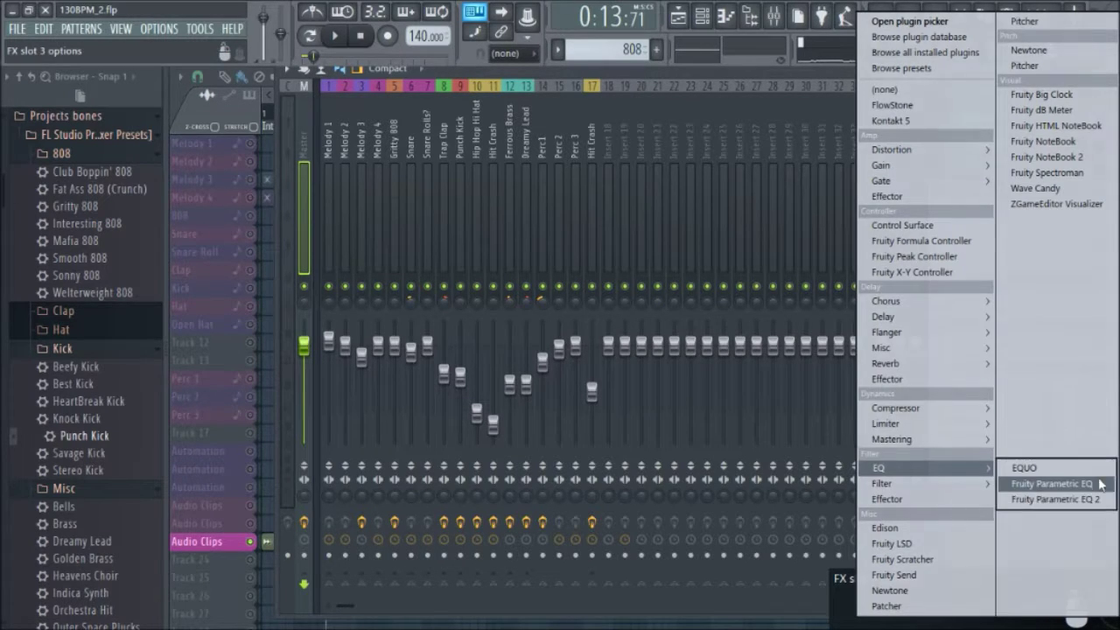
pyautogui.click(1029, 492)
pyautogui.press('space')
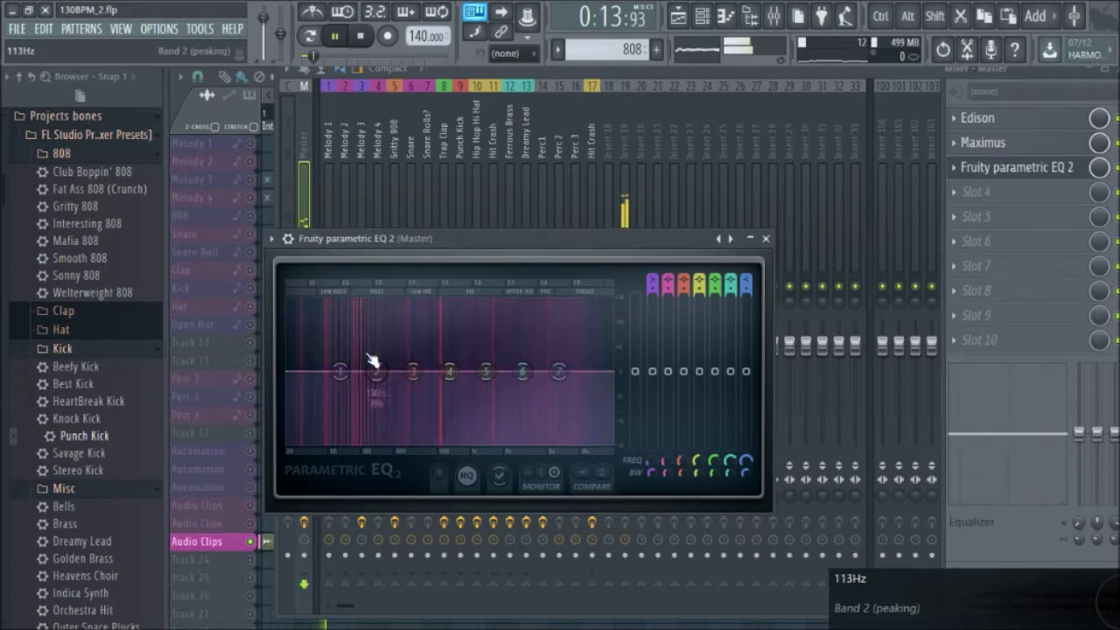
pyautogui.press('space')
# - Raise the main level of Fruity Parametric EQ 2 to 12.4 dB while replaying the Hook, moving its window aside
pyautogui.moveTo(634, 371); pyautogui.dragTo(634, 351)
pyautogui.moveTo(521, 254); pyautogui.dragTo(629, 247)
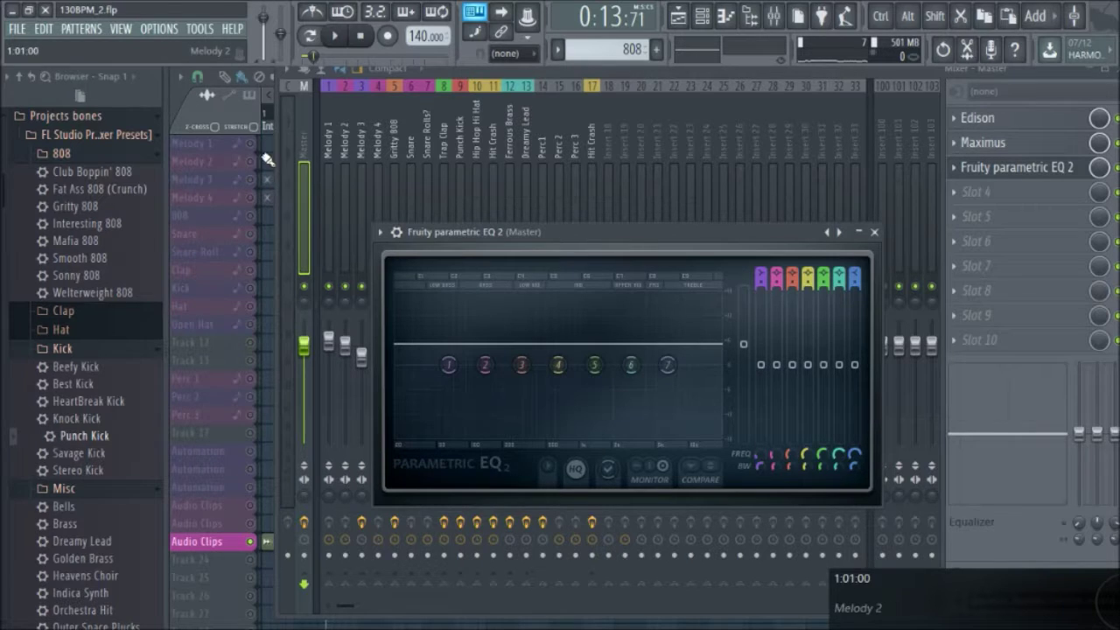
pyautogui.press('space')
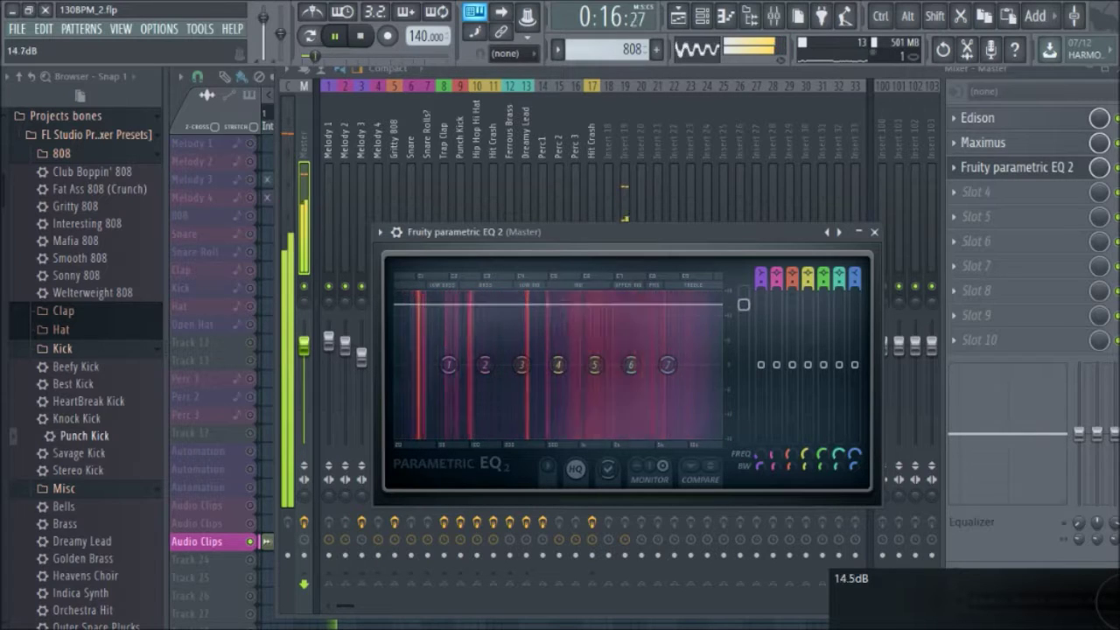
pyautogui.press('space')
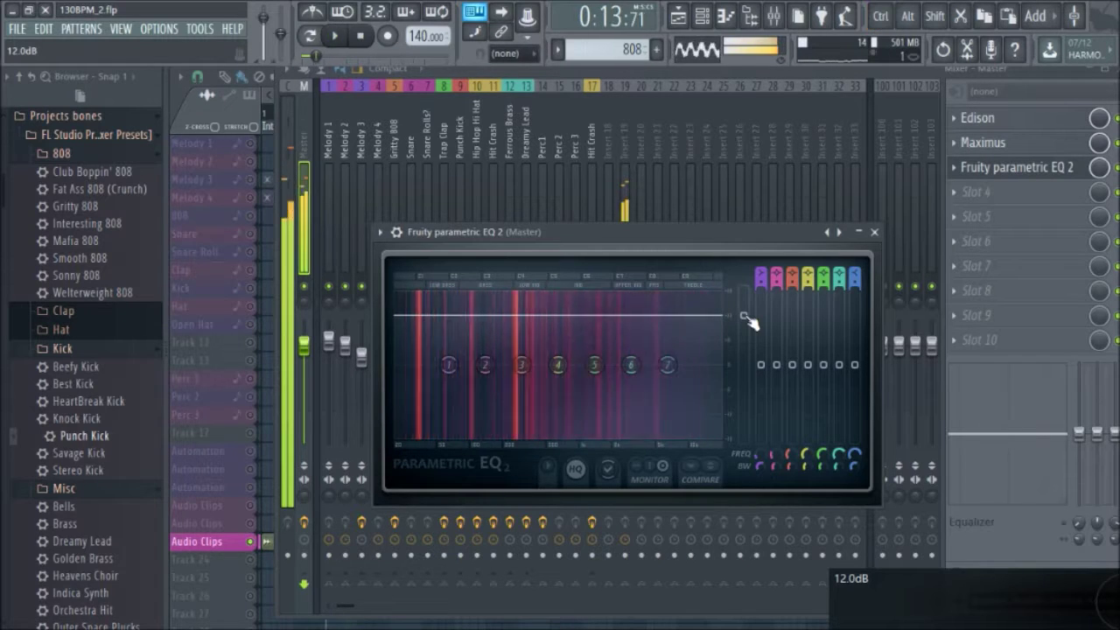
pyautogui.press('space')
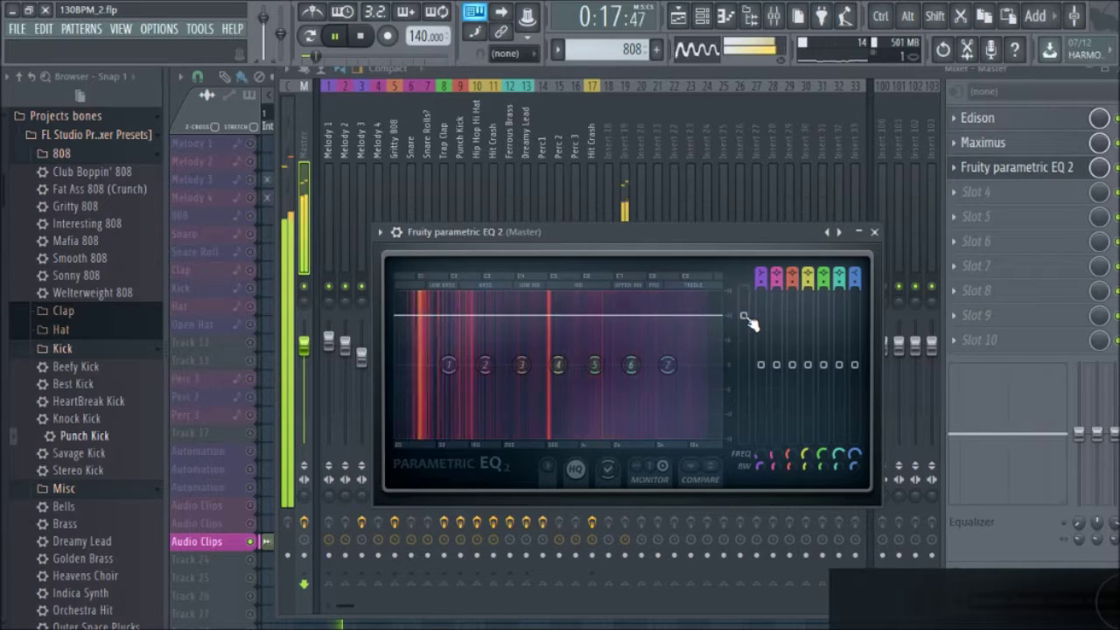
pyautogui.moveTo(744, 317); pyautogui.dragTo(744, 313)
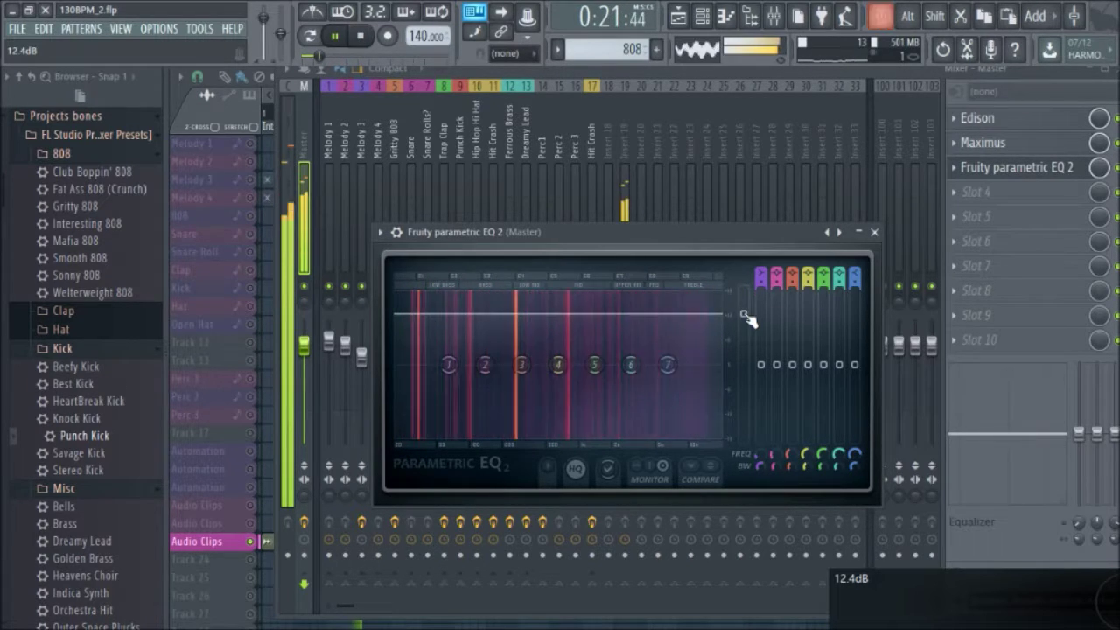
pyautogui.press('space')
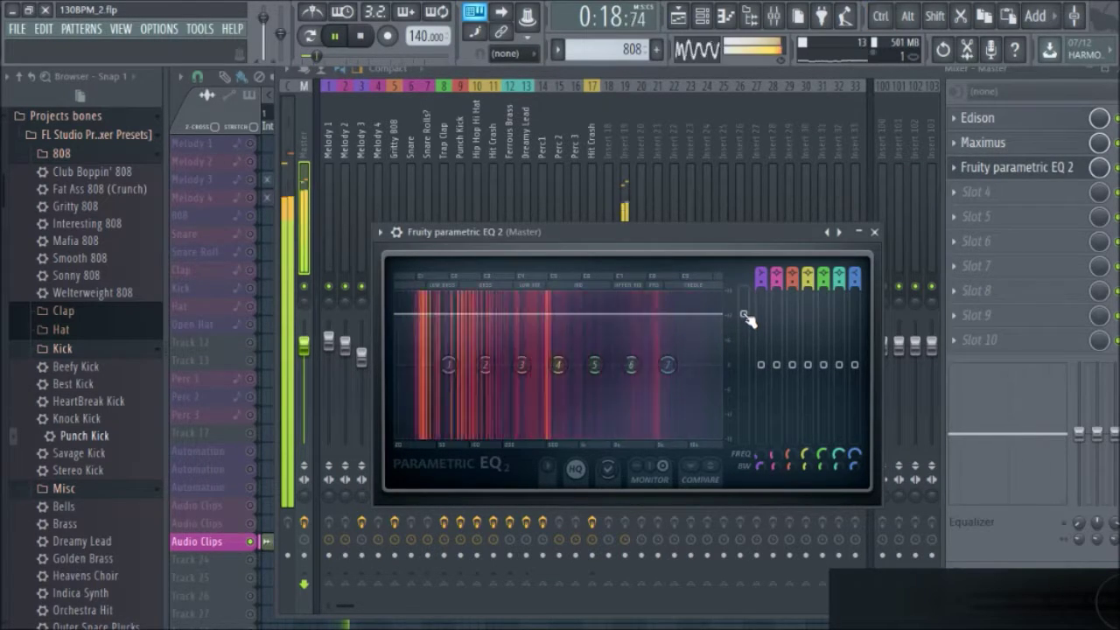
pyautogui.press('space')
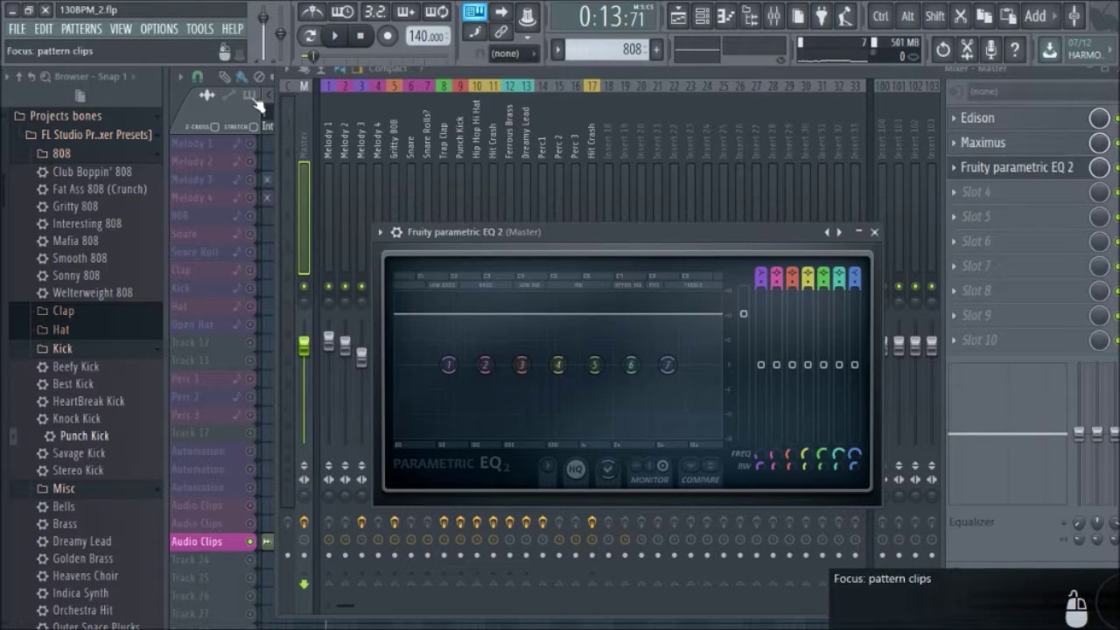
# - Replay the Hook with the boosted EQ level and examine the peaks on the Master and Current meters
pyautogui.press('space')
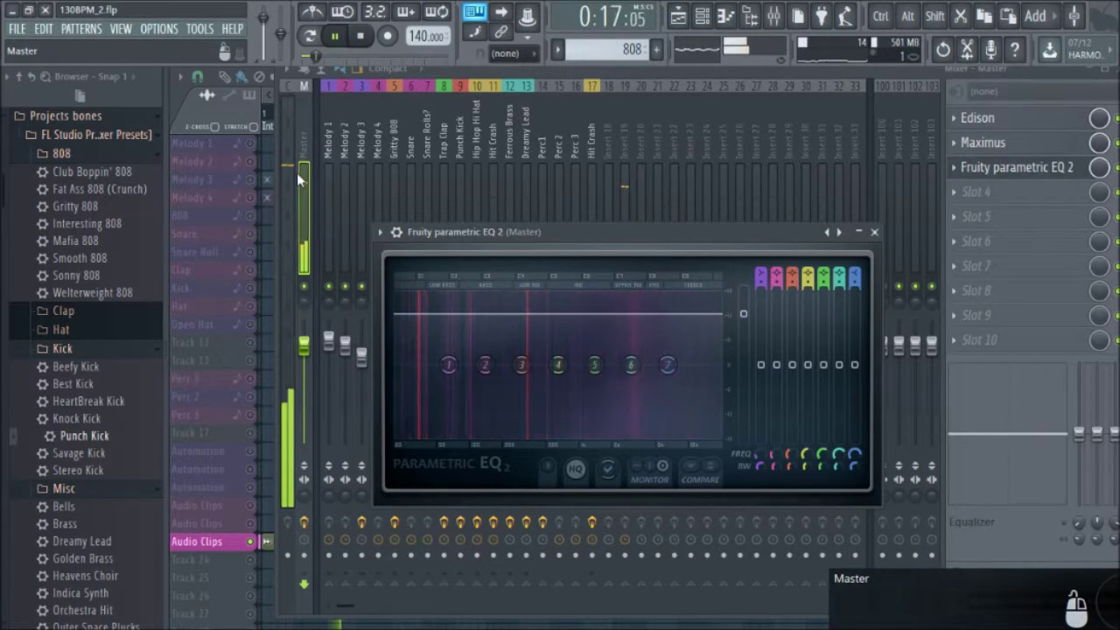
pyautogui.press('space')
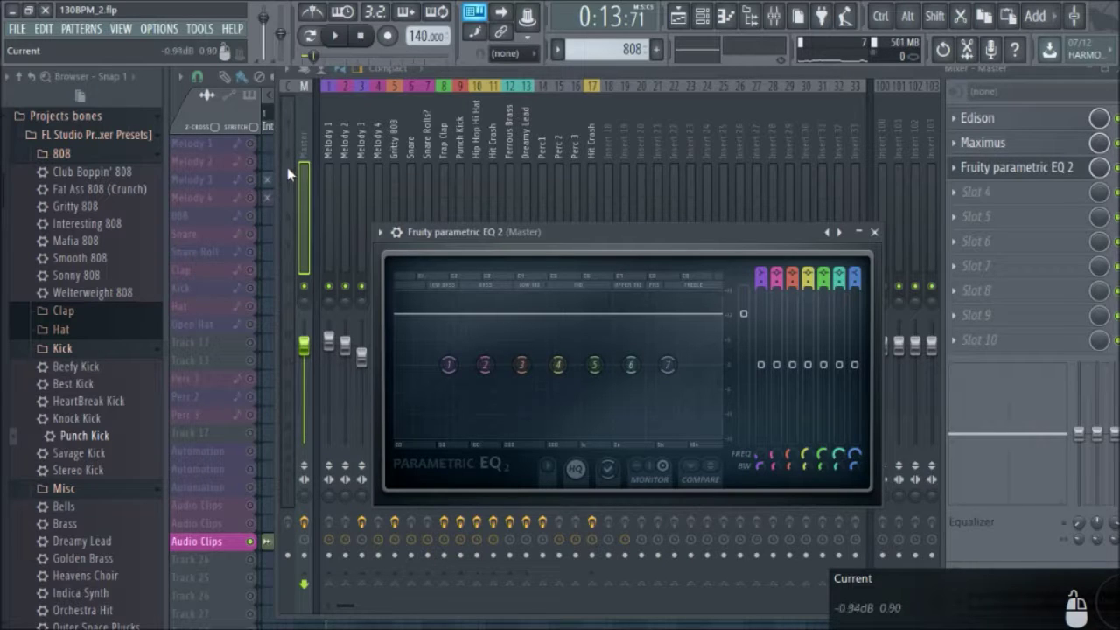
pyautogui.press('space')
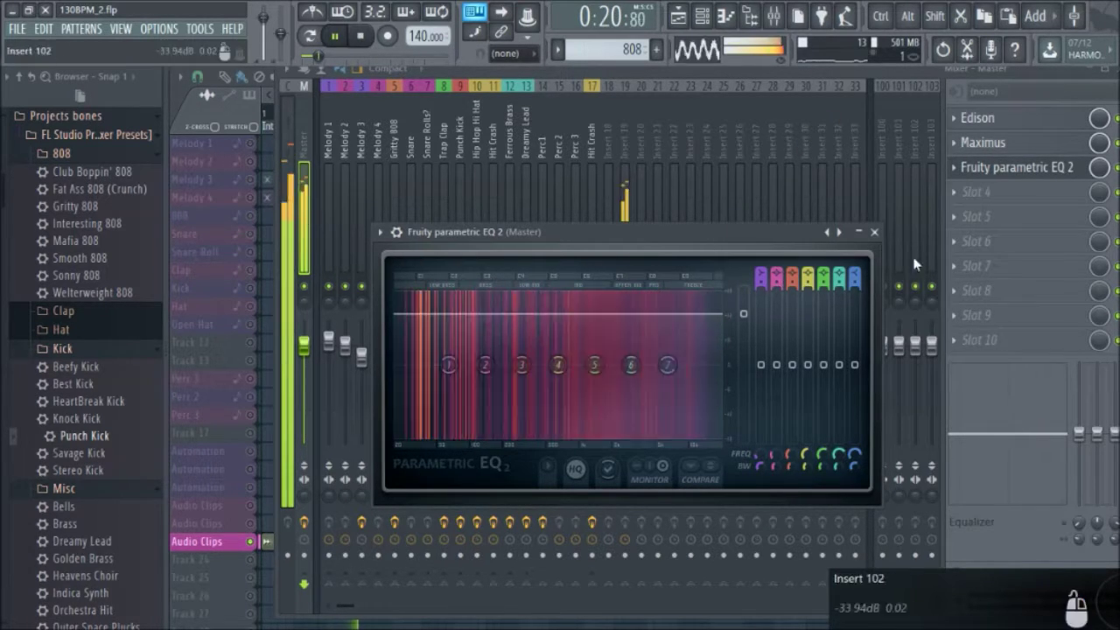
pyautogui.press('space')
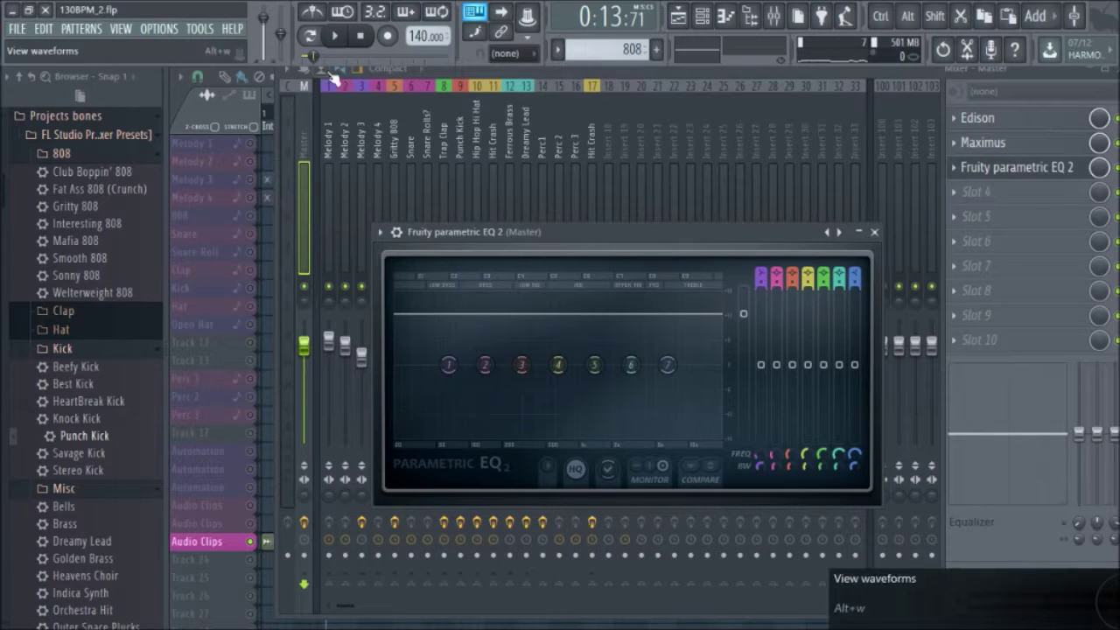
# - Bring the playlist forward, toggle playback of the Hook and undo the last change
pyautogui.click(272, 209)
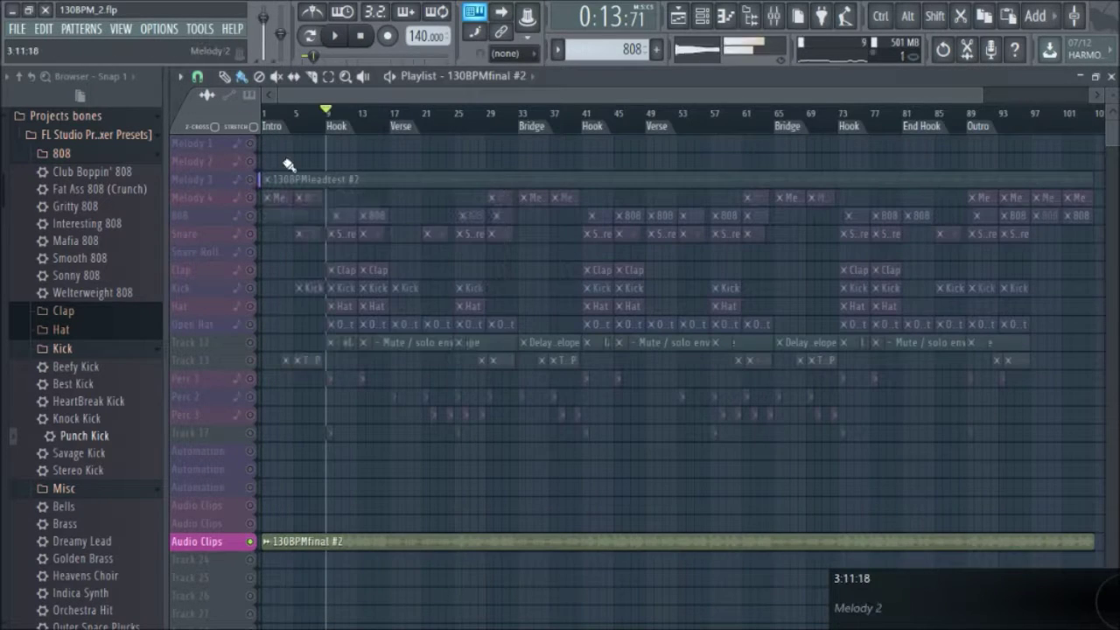
pyautogui.press('space')
pyautogui.hotkey('ctrl', 'z')
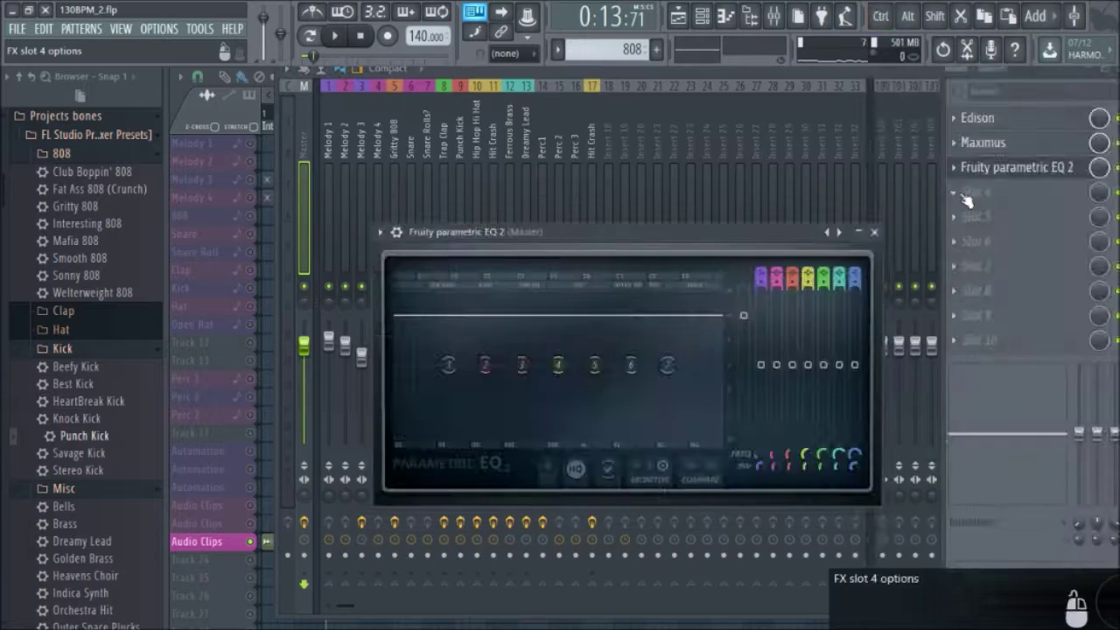
# - Load Fruity Limiter into slot 4 of the Master track and move its window clear of the meters
pyautogui.click(963, 194)
pyautogui.moveTo(912, 334)
pyautogui.moveTo(952, 442)
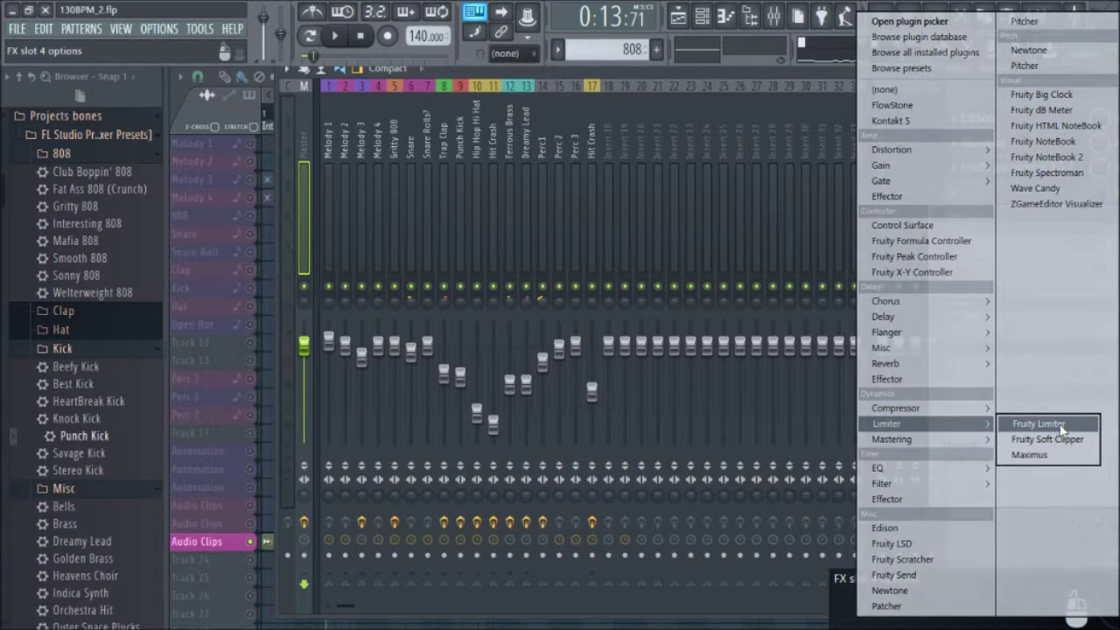
pyautogui.click(1040, 424)
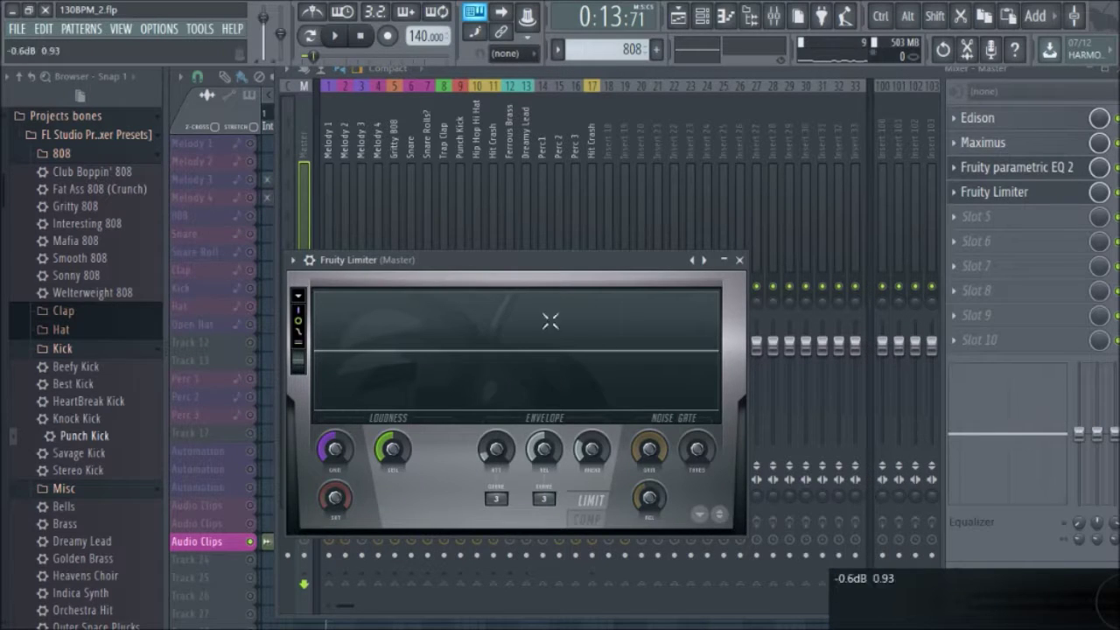
pyautogui.moveTo(547, 256); pyautogui.dragTo(817, 139)
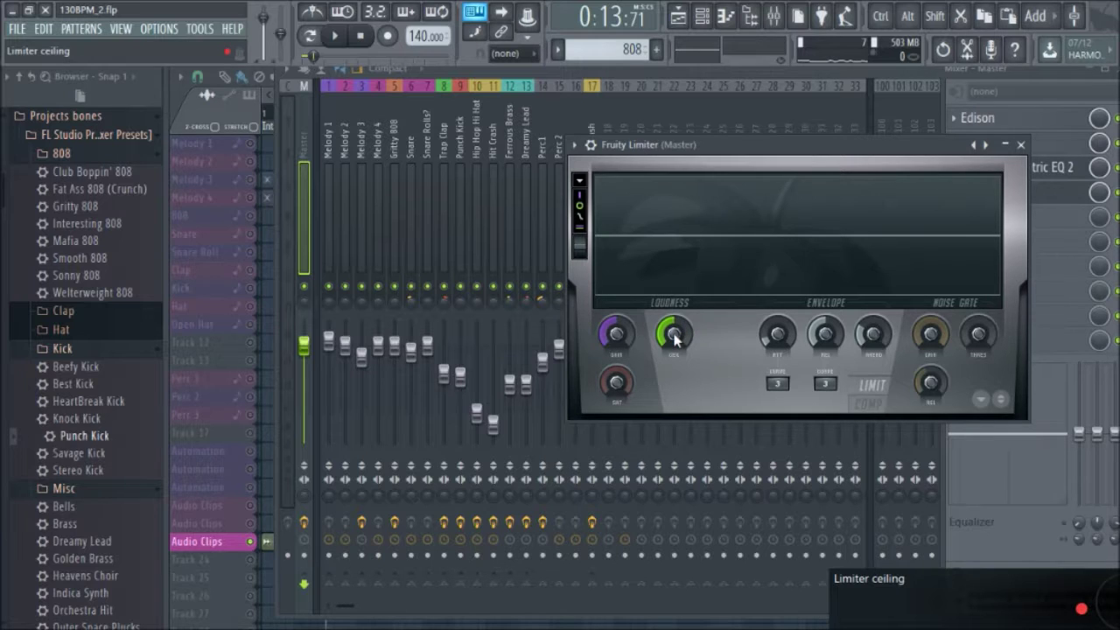
# - Try a Fruity Limiter ceiling of -1.2 dB and raise it slightly, replaying the Hook to check the output meters
pyautogui.press('space')
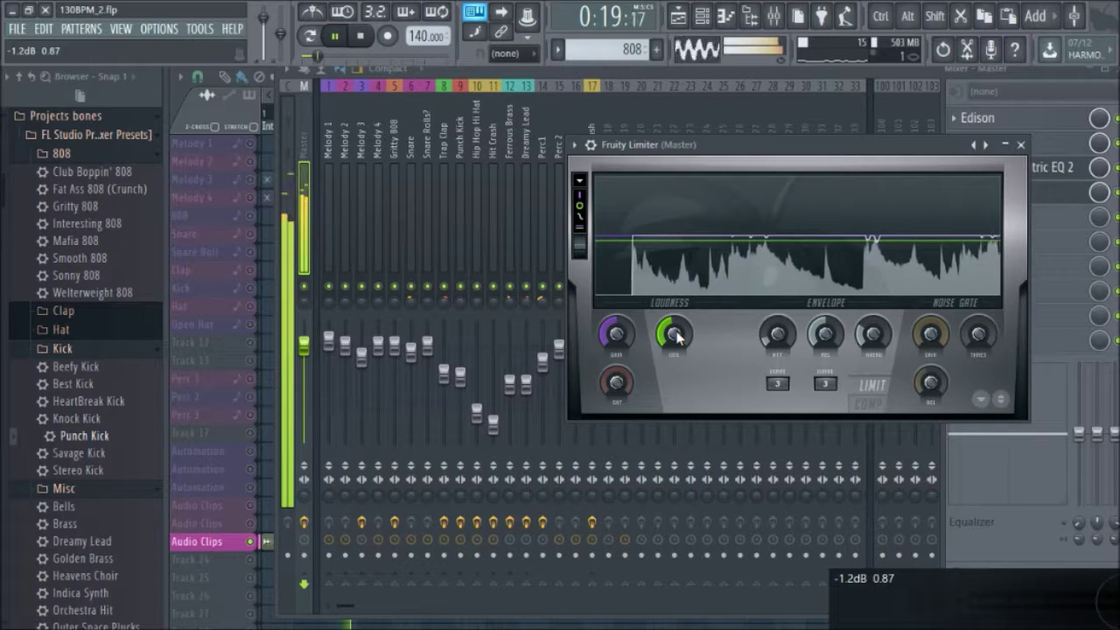
pyautogui.moveTo(677, 331); pyautogui.dragTo(676, 324)
pyautogui.press('space')
pyautogui.press('space')
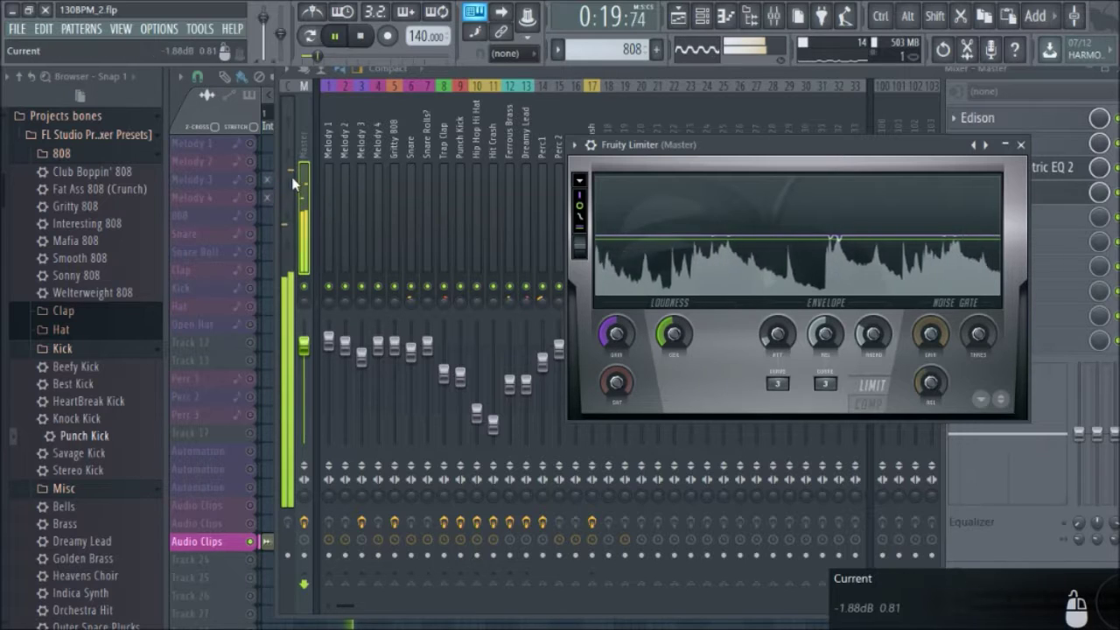
pyautogui.press('space')
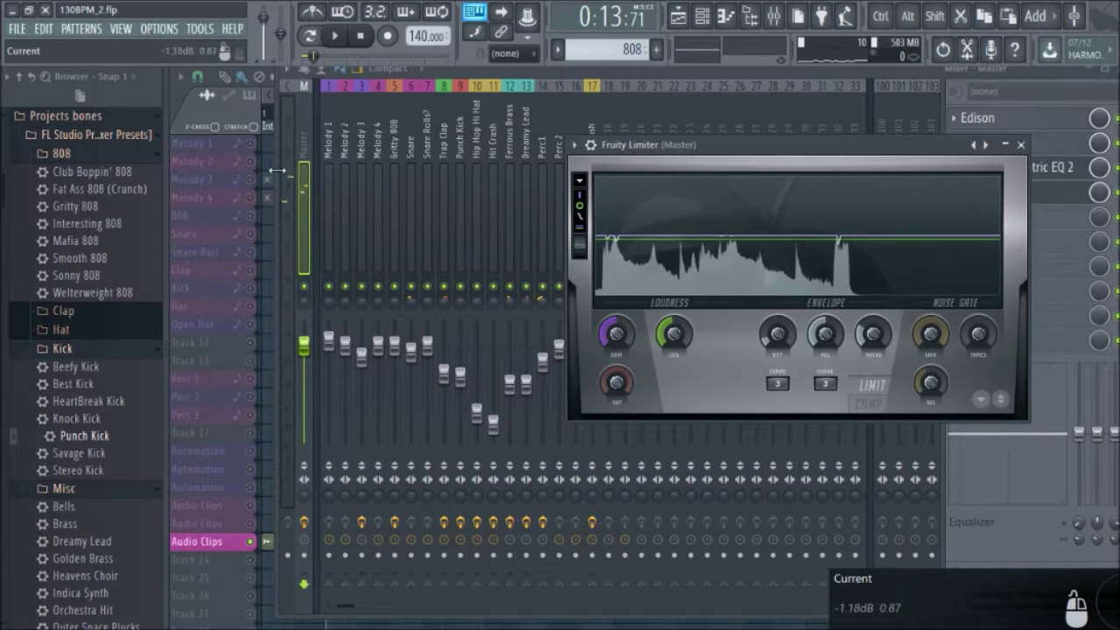
pyautogui.press('space')
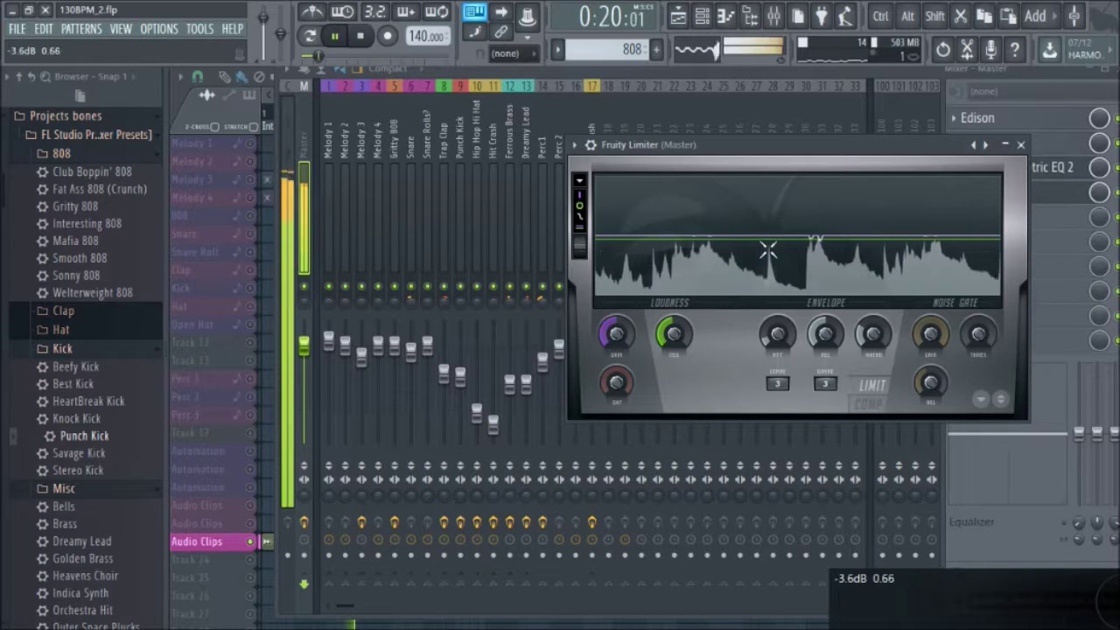
pyautogui.press('space')
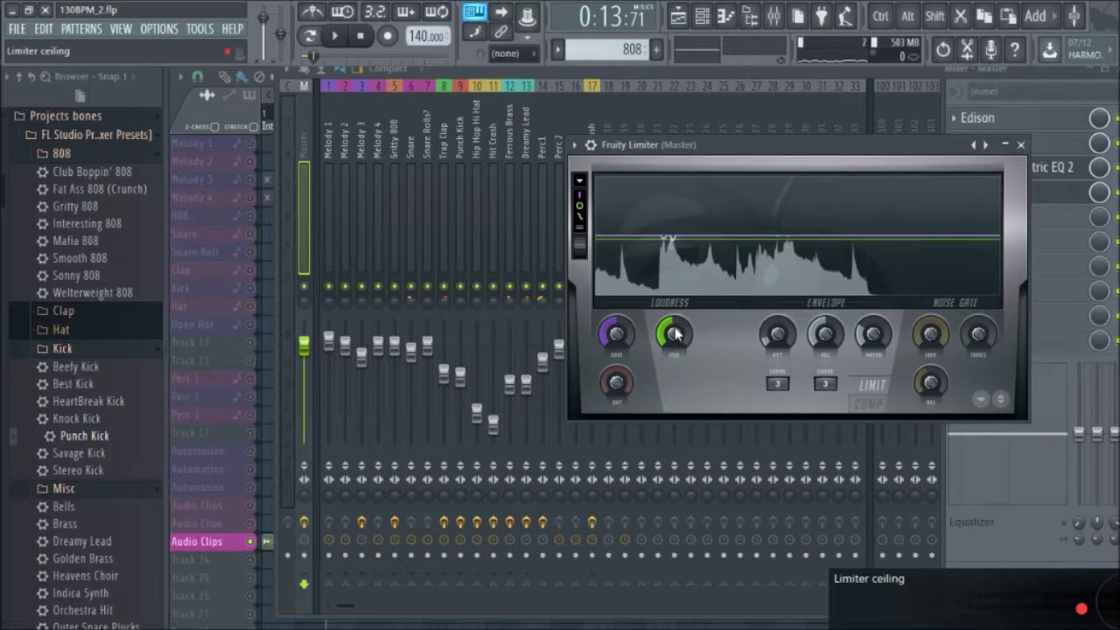
pyautogui.press('space')
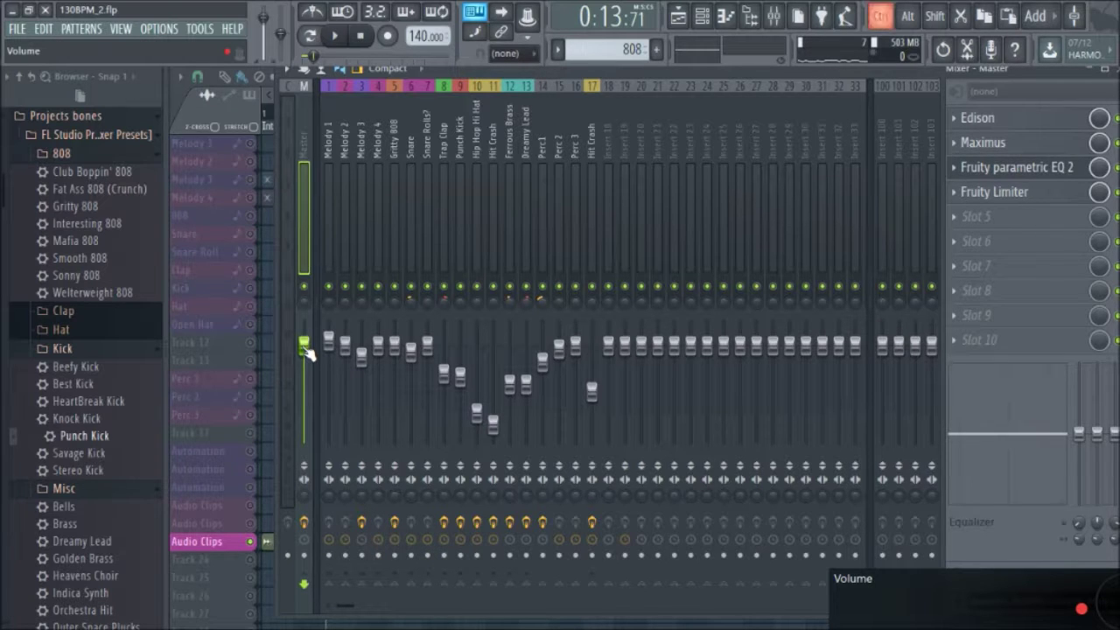
# - Raise the Master track's fader to 103% (0.7 dB) and nudge it slightly higher while replaying the Hook
pyautogui.moveTo(307, 350); pyautogui.dragTo(304, 345)
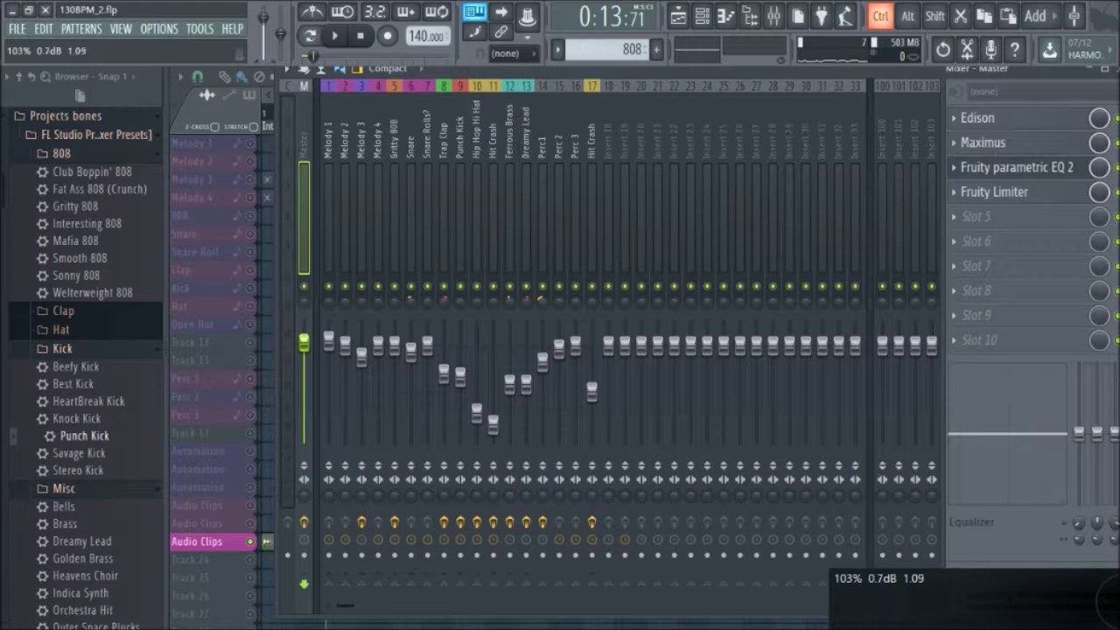
pyautogui.press('space')
pyautogui.moveTo(307, 347); pyautogui.dragTo(306, 347)
pyautogui.press('space')
pyautogui.press('space')
pyautogui.press('space')
pyautogui.press('space')
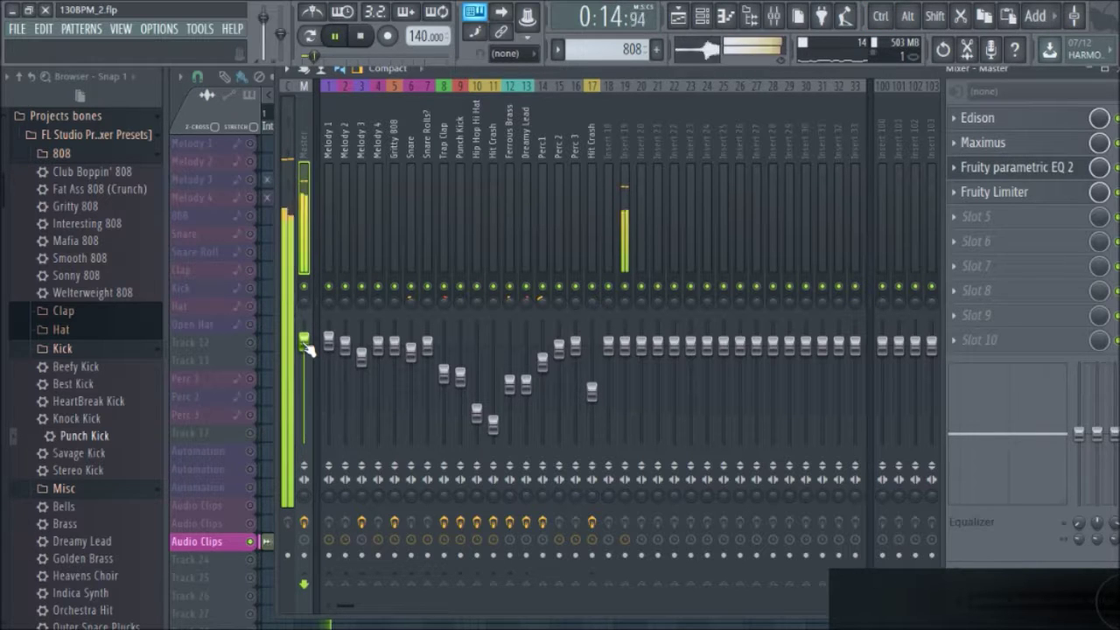
# - Replay the Hook to check the Master track's output level, and stop playback
pyautogui.press('space')
pyautogui.press('space')
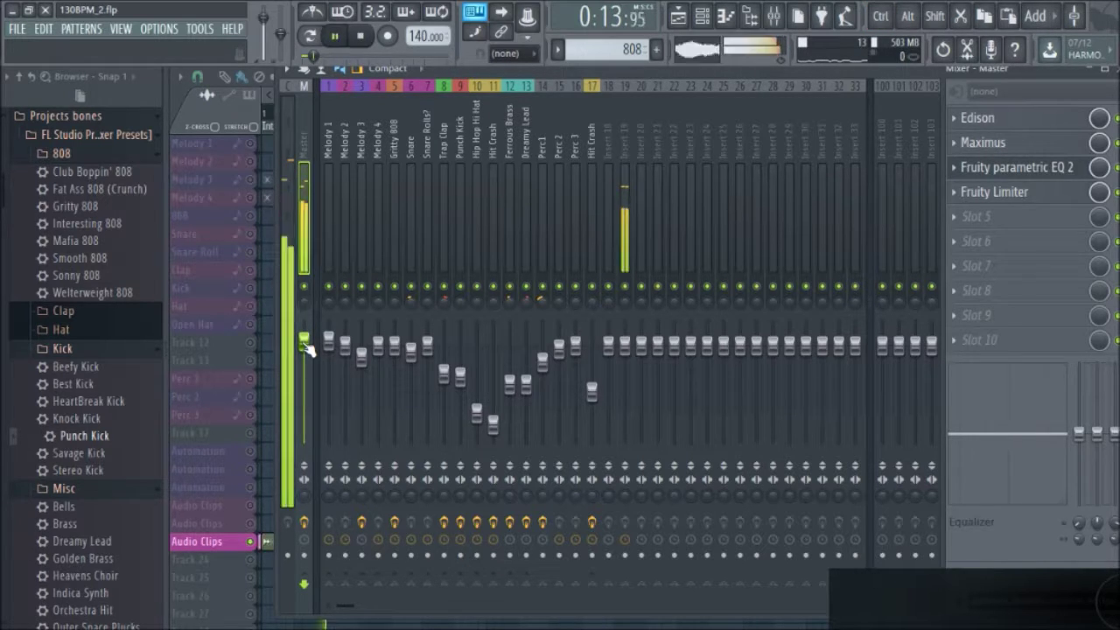
pyautogui.press('space')
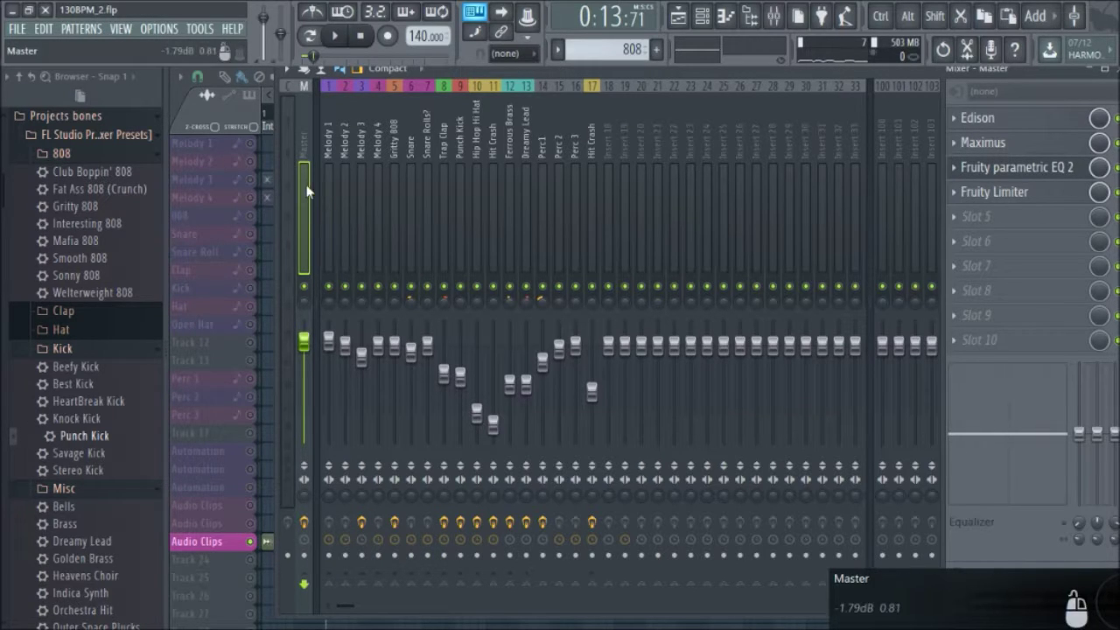
pyautogui.press('space')
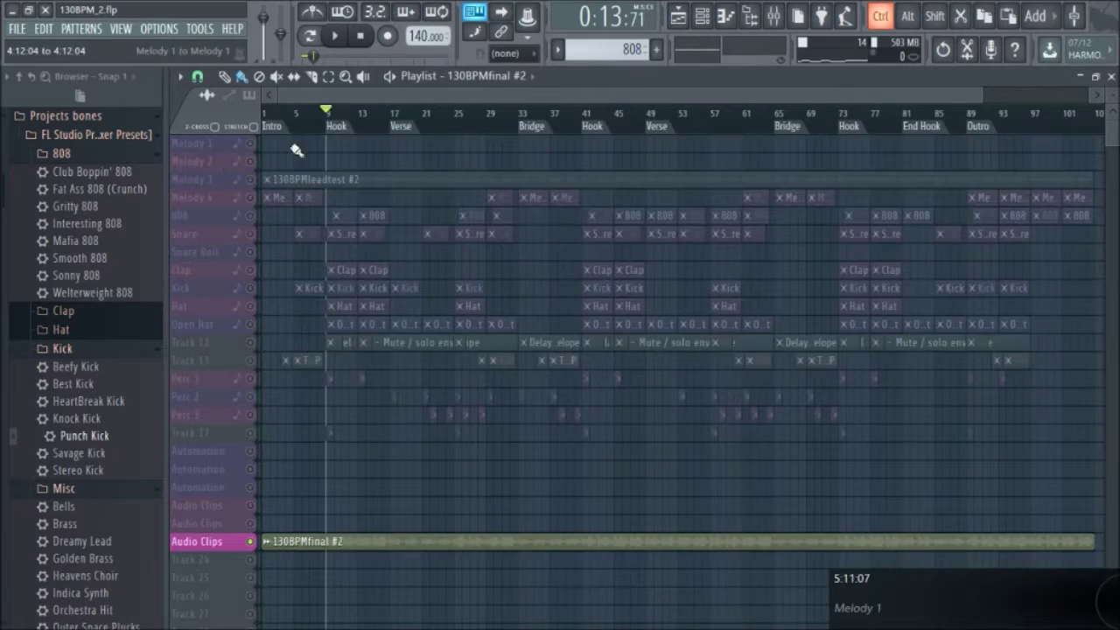
# - Examine the 130BPMfinal #2 clip's waveform in the playlist, comparing its level across the Intro, Hook, Verse and Bridge sections
pyautogui.keyDown('ctrl'); pyautogui.rightClick(296, 150); pyautogui.keyUp('ctrl')
pyautogui.keyDown('ctrl'); pyautogui.rightClick(305, 167); pyautogui.keyUp('ctrl')
pyautogui.scroll(-1, 408, 486)
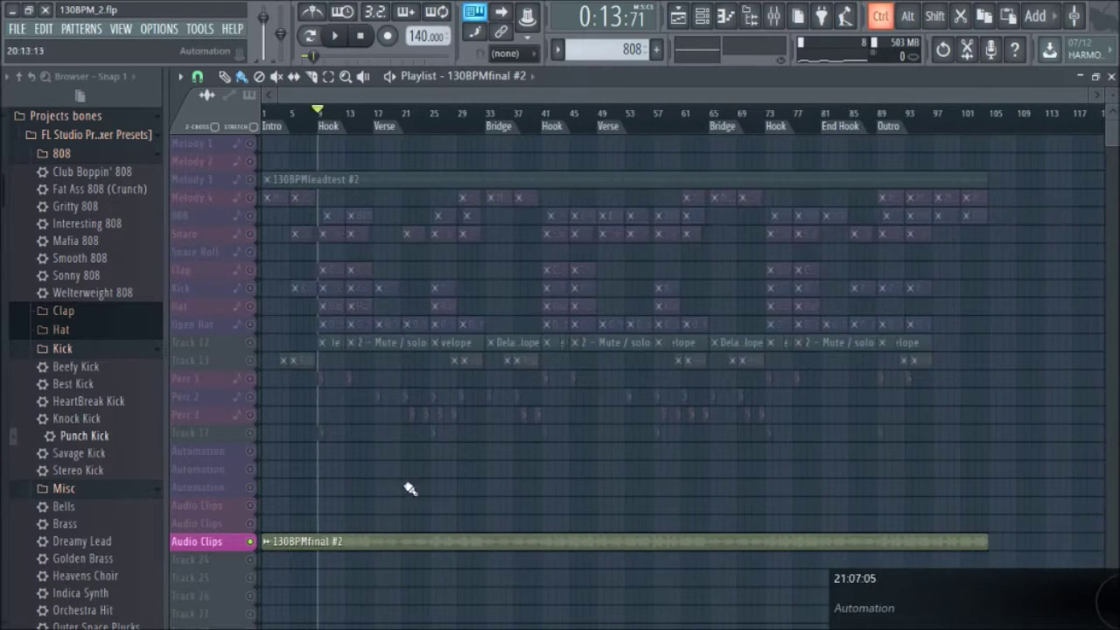
pyautogui.scroll(-2, 378, 501)
pyautogui.scroll(4, 372, 500)
pyautogui.scroll(-2, 700, 372)
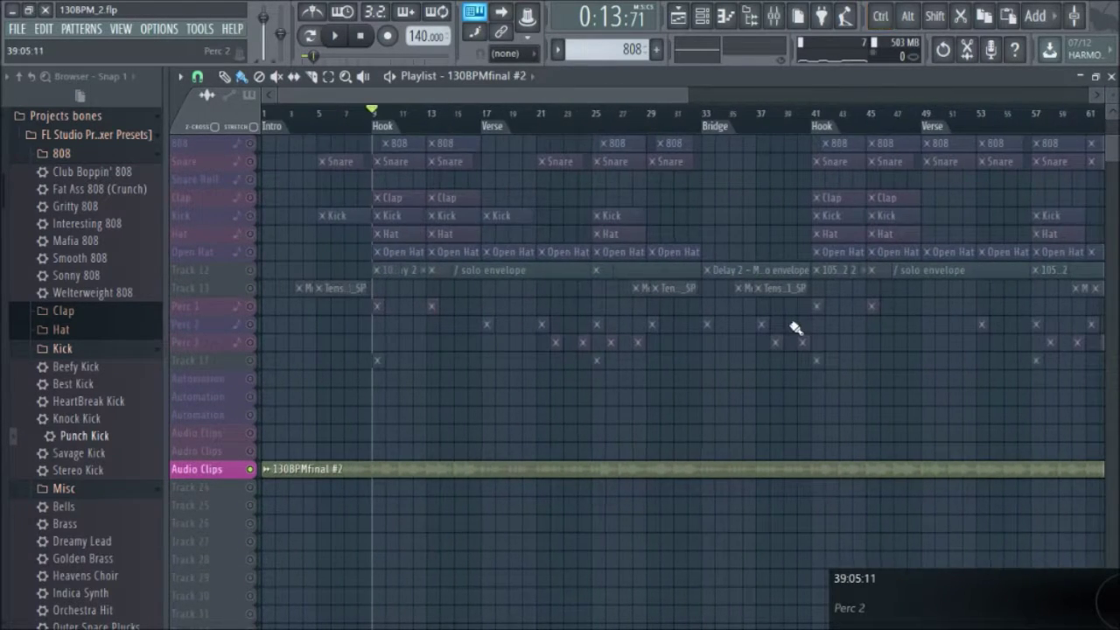
pyautogui.scroll(3, 563, 445)
pyautogui.scroll(-6, 547, 455)
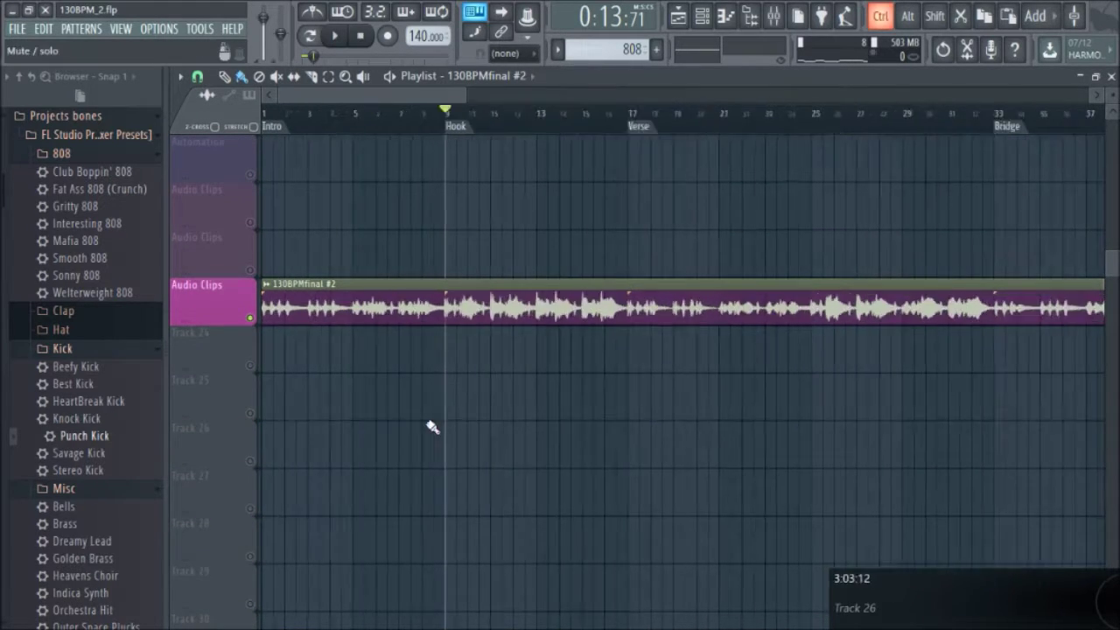
pyautogui.scroll(-4, 460, 420)
pyautogui.keyDown('ctrl'); pyautogui.scroll(-1, 462, 421); pyautogui.keyUp('ctrl')
pyautogui.scroll(2, 695, 308)
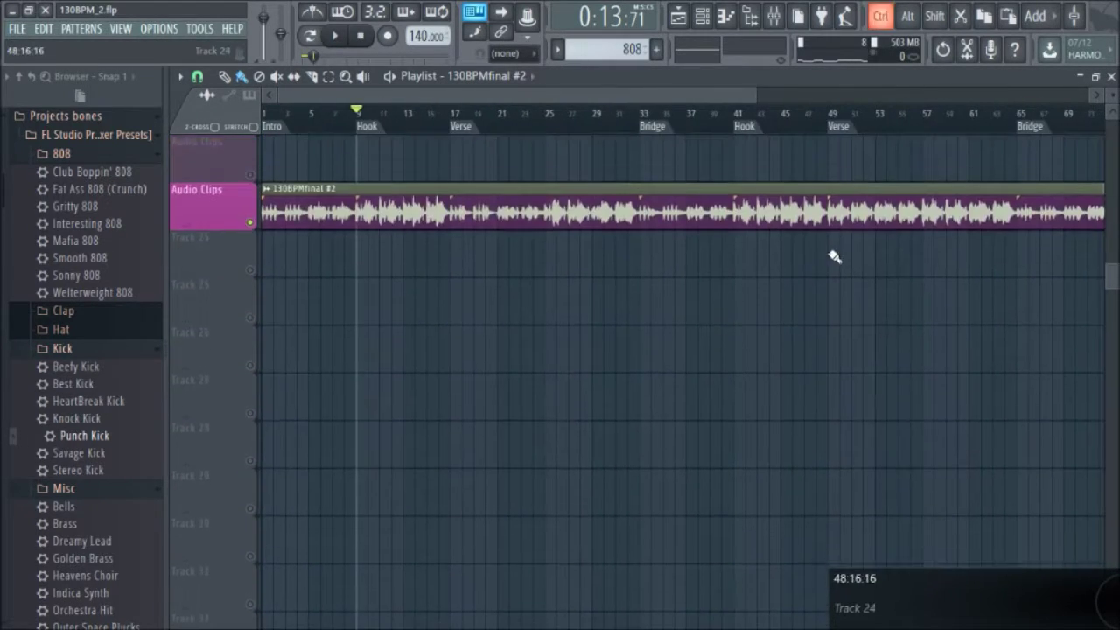
pyautogui.keyDown('ctrl'); pyautogui.scroll(-1, 408, 363); pyautogui.keyUp('ctrl')
pyautogui.keyDown('ctrl'); pyautogui.scroll(2, 203, 308); pyautogui.keyUp('ctrl')
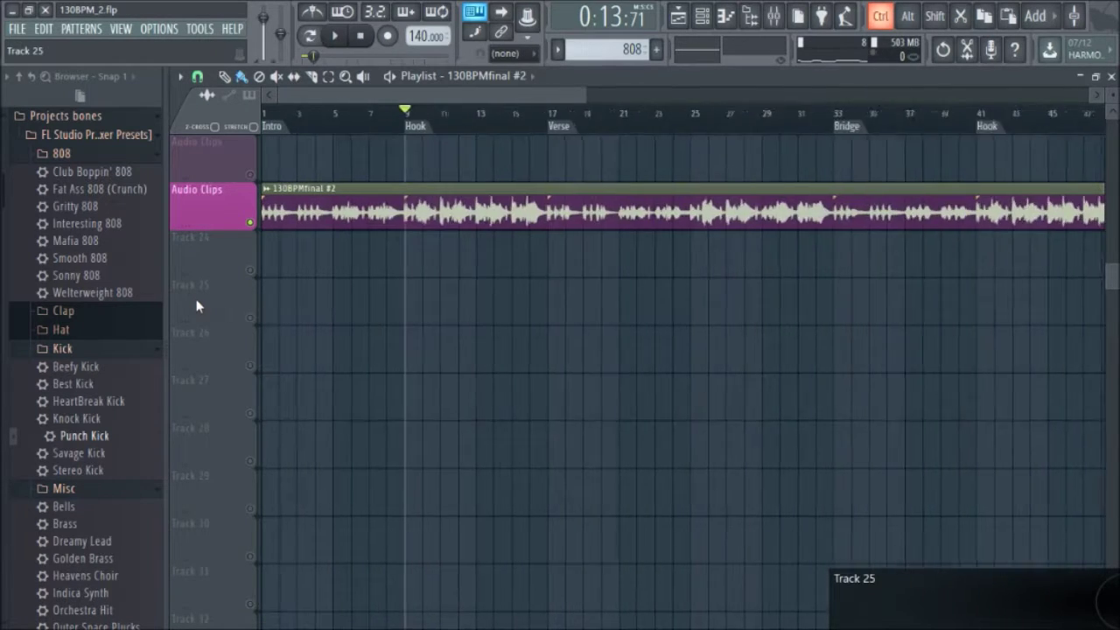
pyautogui.keyDown('ctrl'); pyautogui.scroll(-2, 229, 296); pyautogui.keyUp('ctrl')
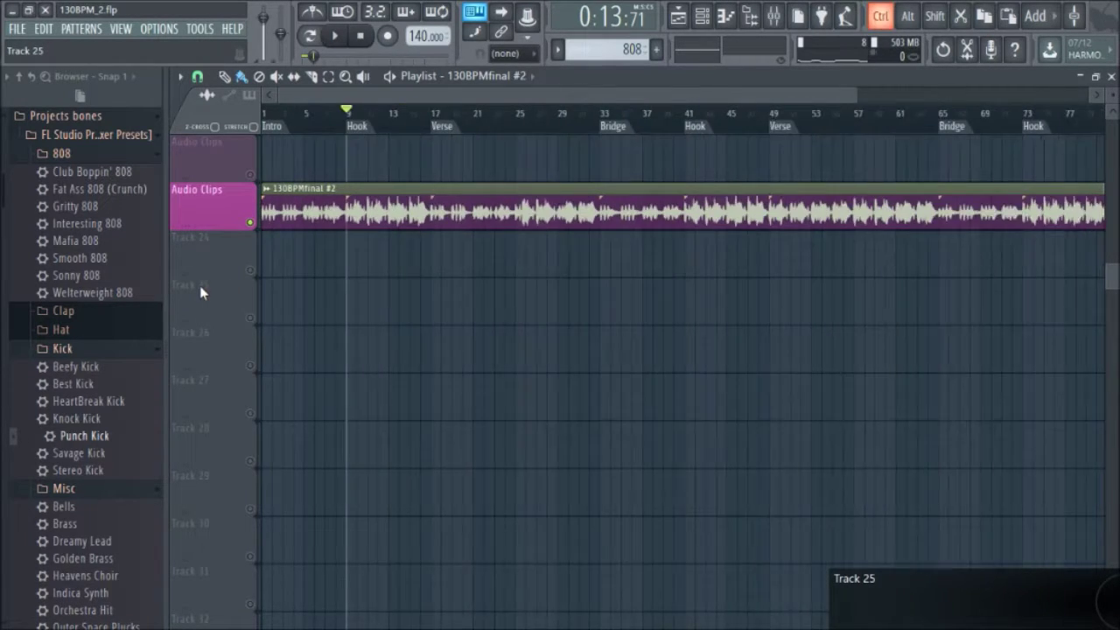
pyautogui.keyDown('ctrl'); pyautogui.scroll(2, 194, 306); pyautogui.keyUp('ctrl')
pyautogui.keyDown('ctrl'); pyautogui.scroll(-2, 197, 307); pyautogui.keyUp('ctrl')
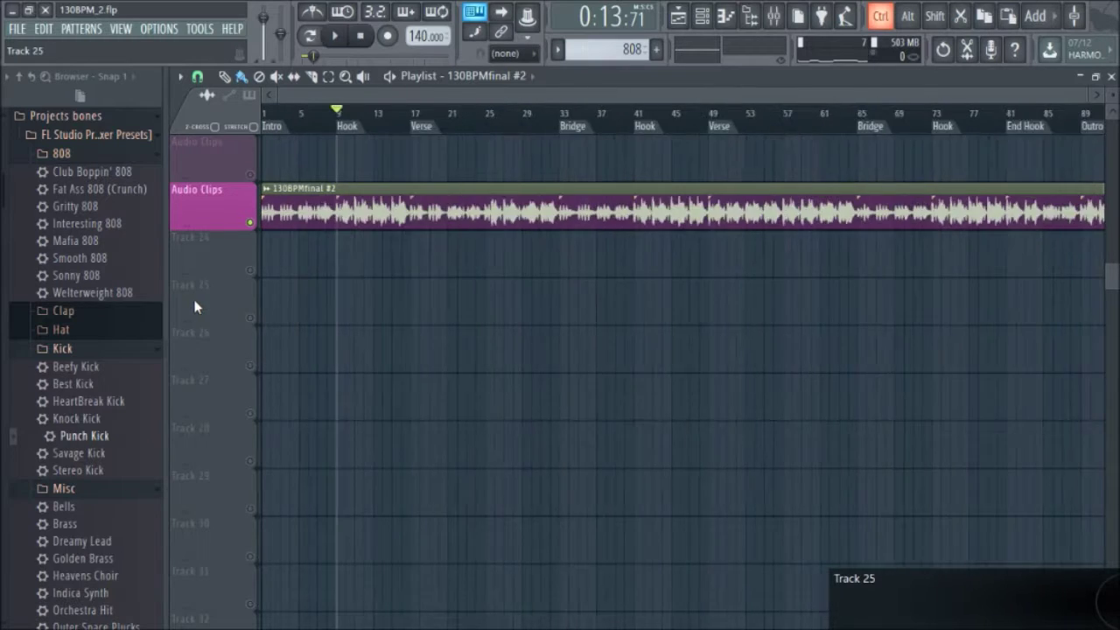
pyautogui.keyDown('ctrl'); pyautogui.scroll(2, 187, 311); pyautogui.keyUp('ctrl')
pyautogui.keyDown('ctrl'); pyautogui.scroll(-2, 189, 308); pyautogui.keyUp('ctrl')
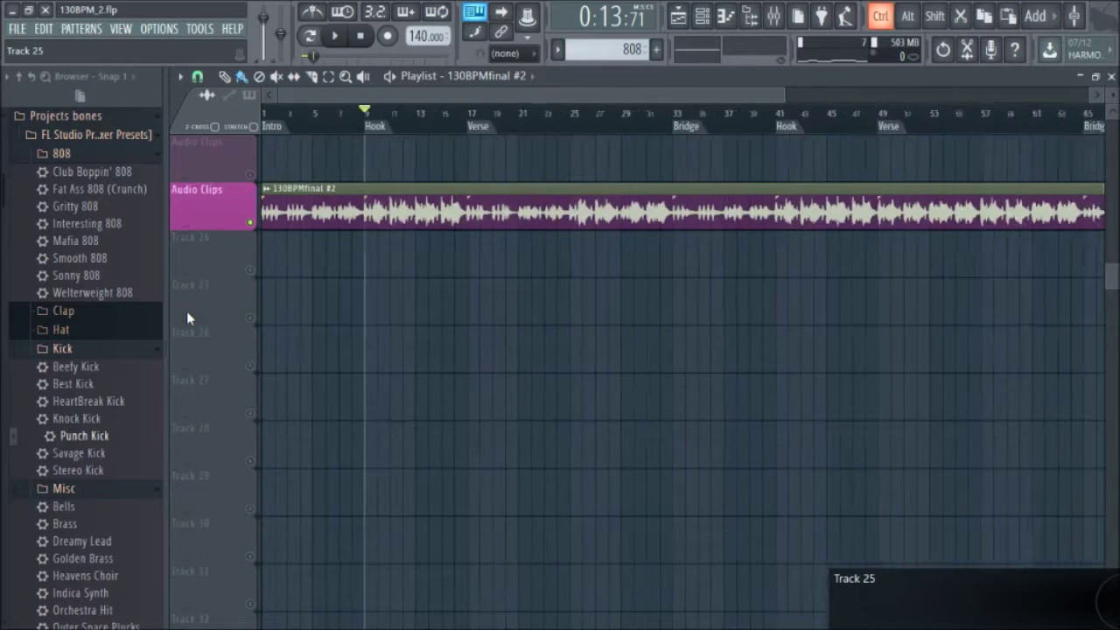
pyautogui.keyDown('ctrl'); pyautogui.scroll(1, 193, 305); pyautogui.keyUp('ctrl')
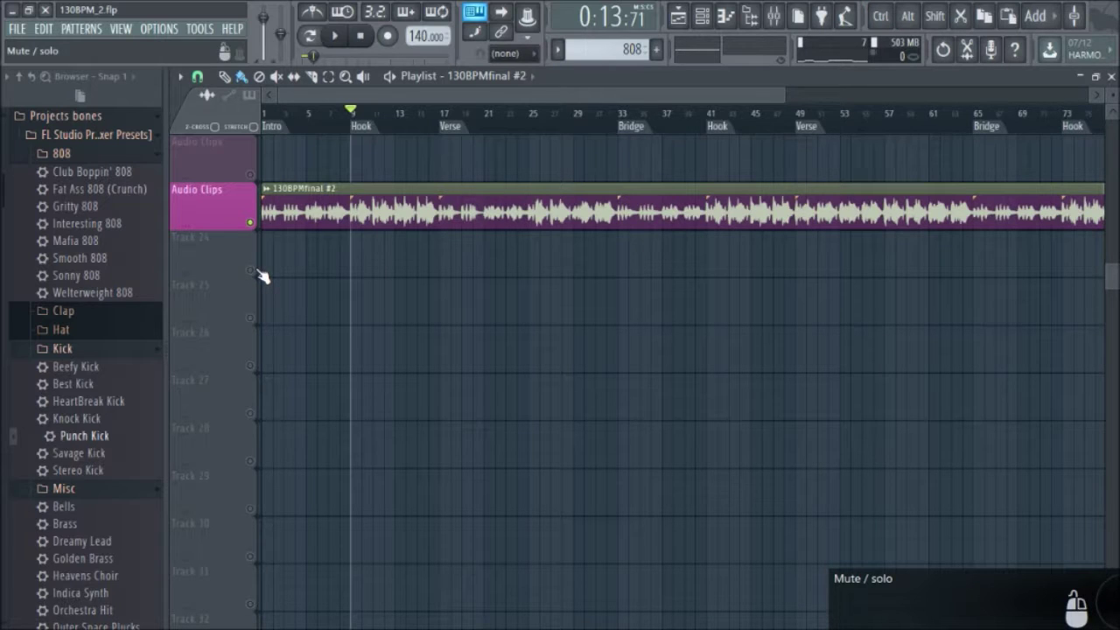
pyautogui.keyDown('ctrl'); pyautogui.scroll(-2, 304, 261); pyautogui.keyUp('ctrl')
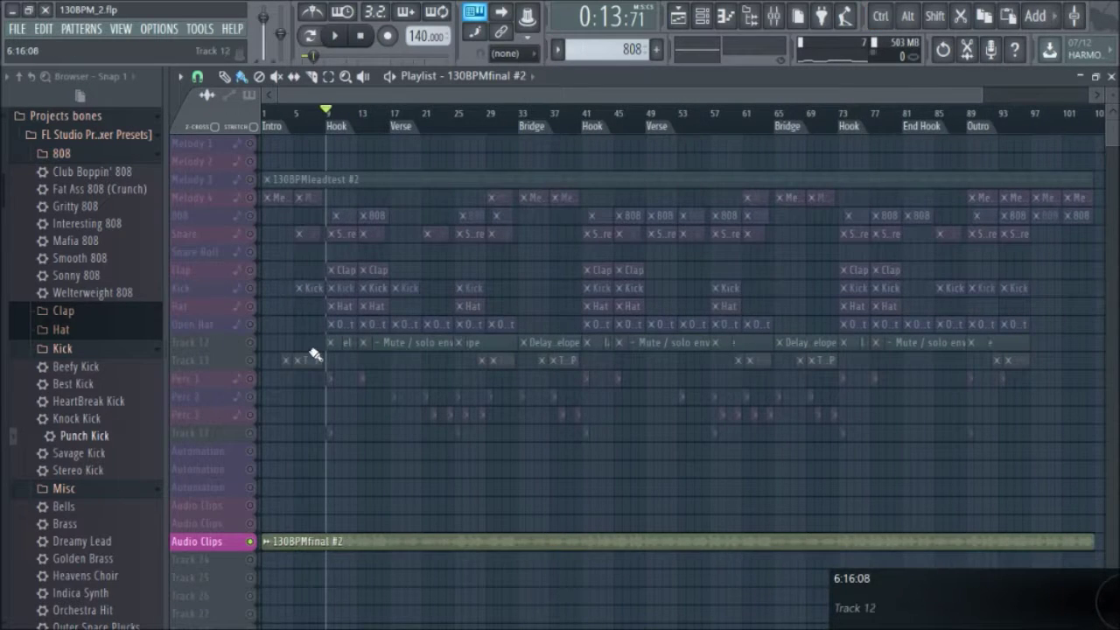
pyautogui.scroll(-2, 321, 377)
pyautogui.scroll(-2, 321, 375)
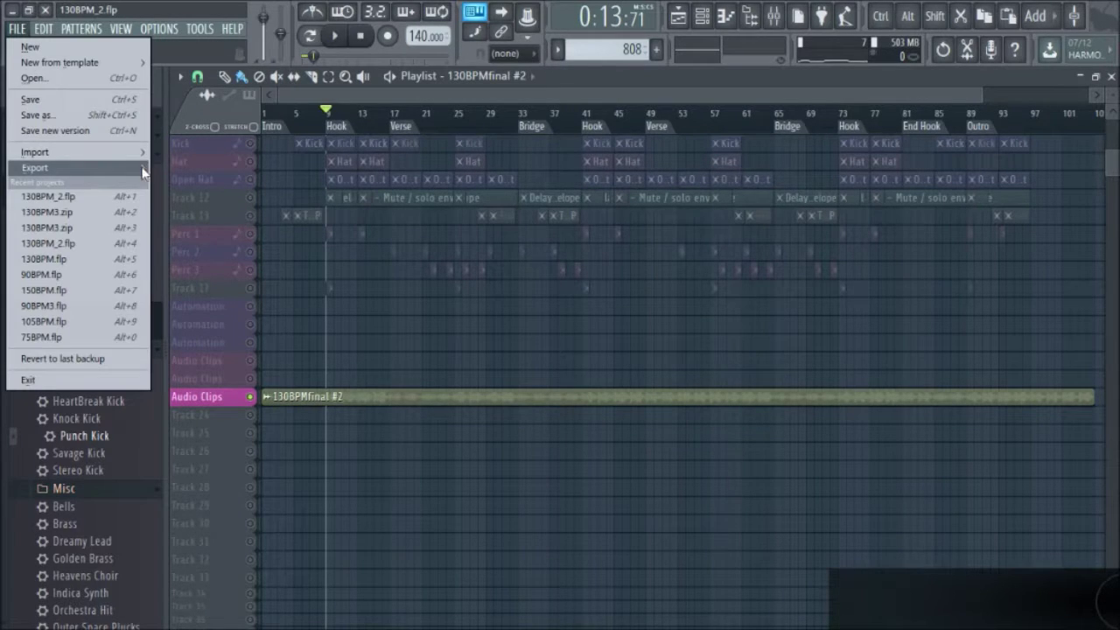
# - Start exporting the song as a wave file and choose the Music library as the save location
pyautogui.moveTo(140, 166)
pyautogui.click(215, 181)
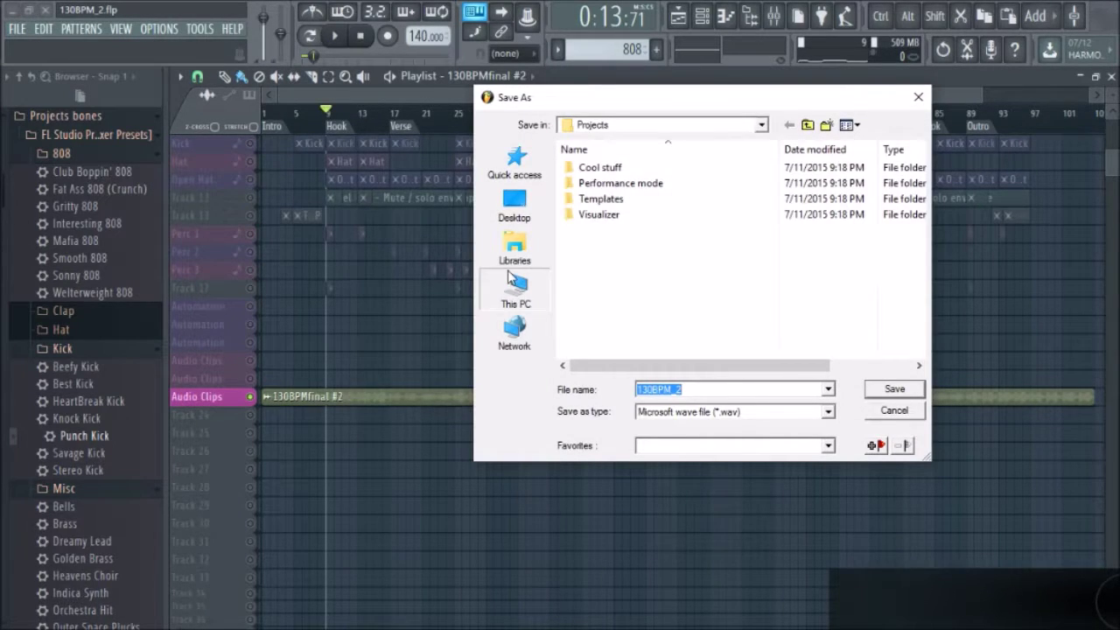
pyautogui.click(515, 285)
pyautogui.click(514, 247)
pyautogui.click(645, 212)
pyautogui.doubleClick(645, 212)
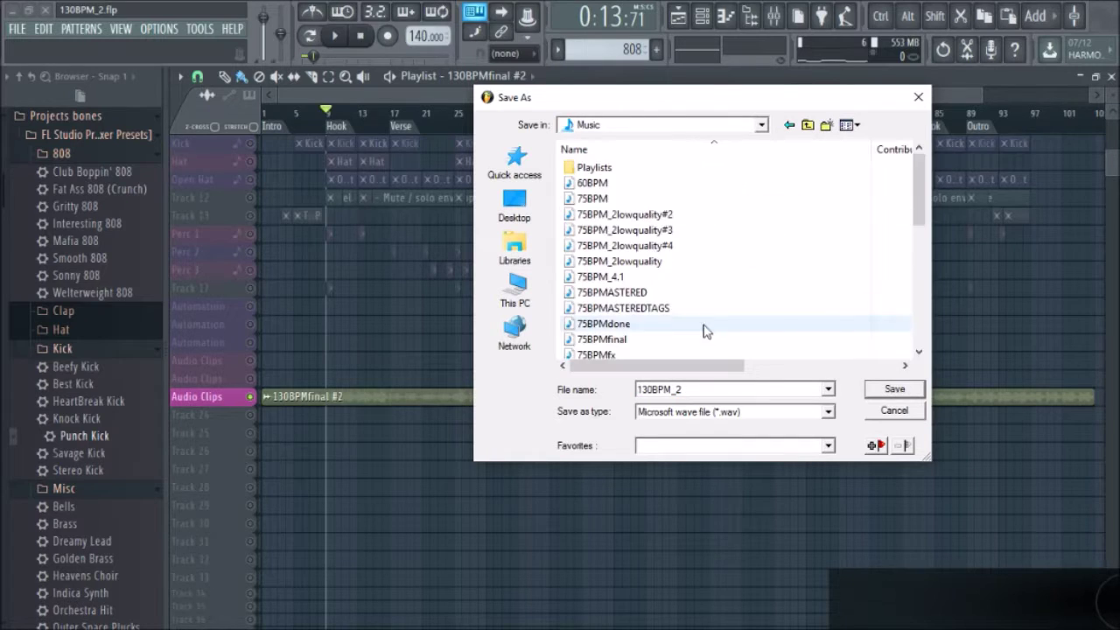
# - Reuse the 130BPMasioMastered file name with "asio" replaced by "REALTEK", save the export under it and start rendering
pyautogui.scroll(-5, 695, 310)
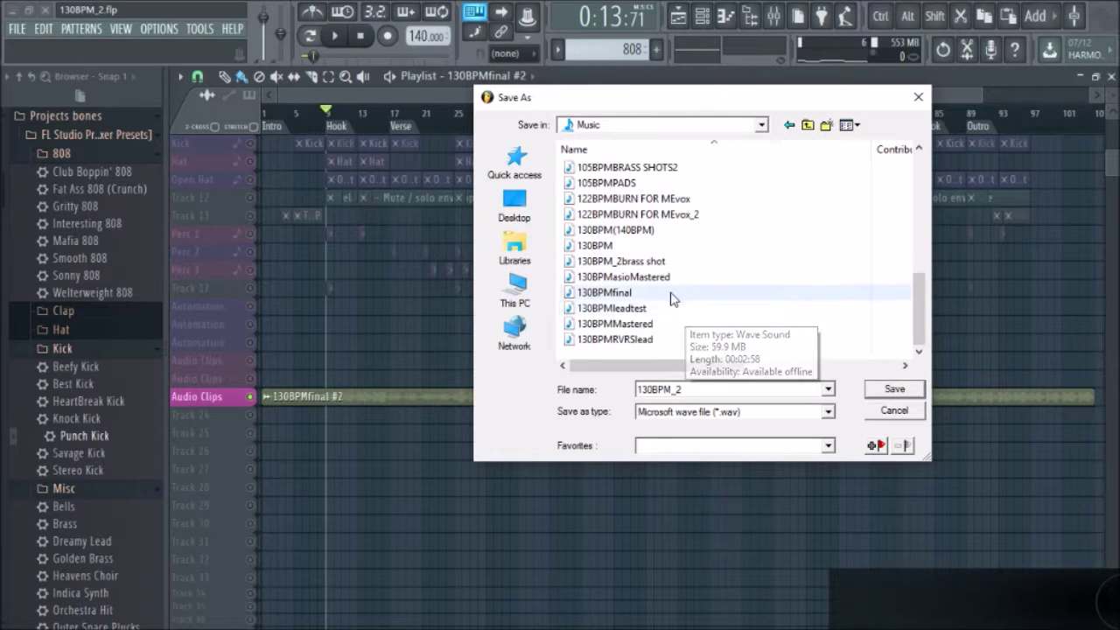
pyautogui.doubleClick(663, 279)
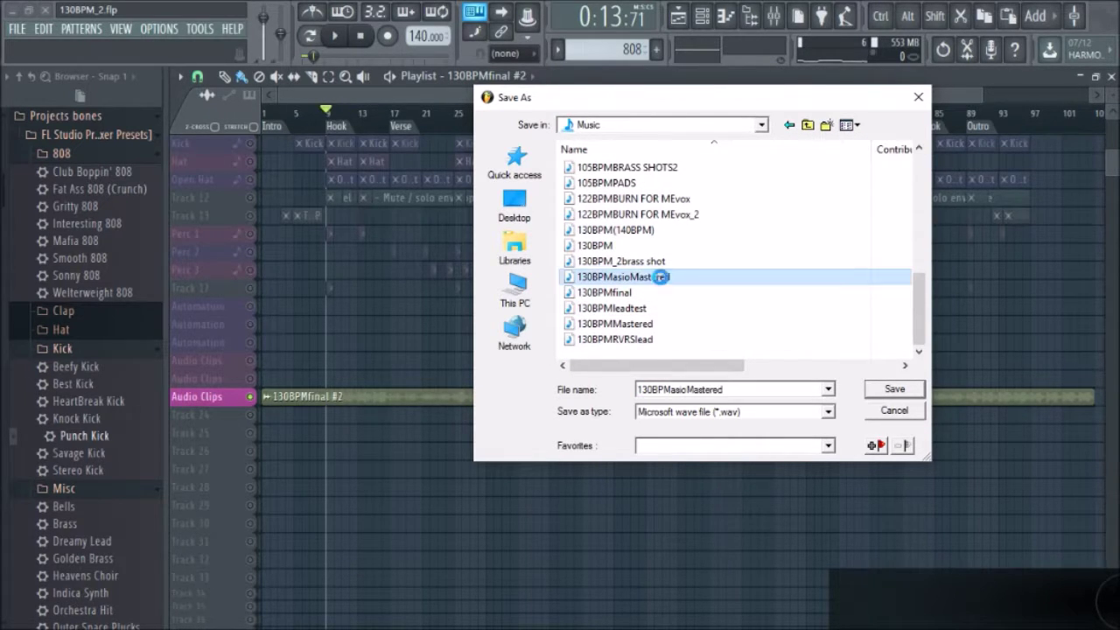
pyautogui.click(670, 327)
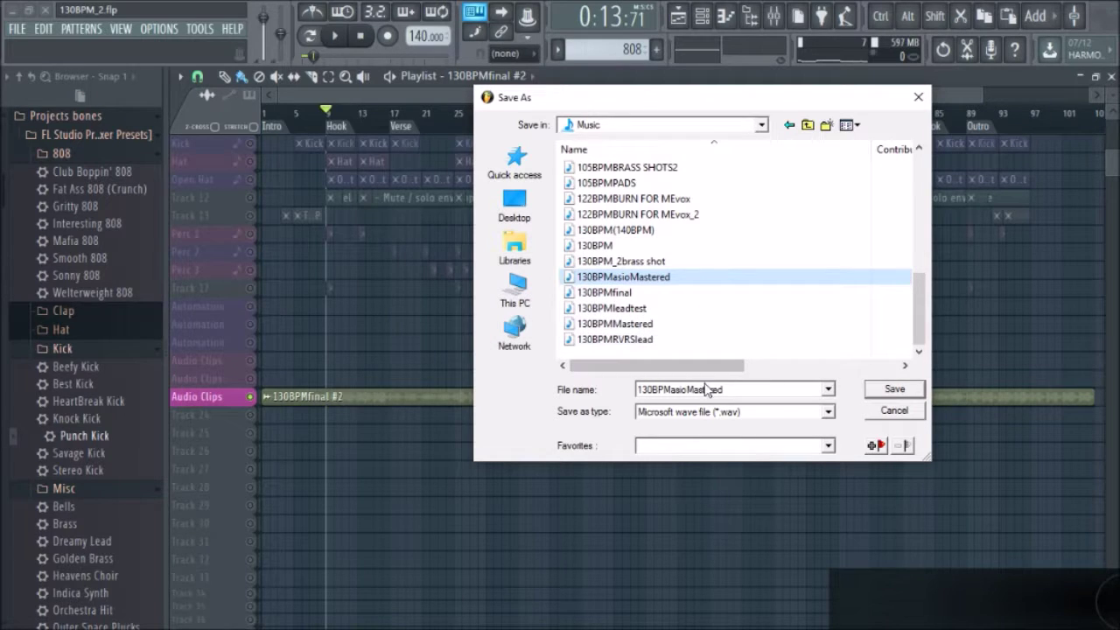
pyautogui.click(688, 391)
pyautogui.click(688, 390)
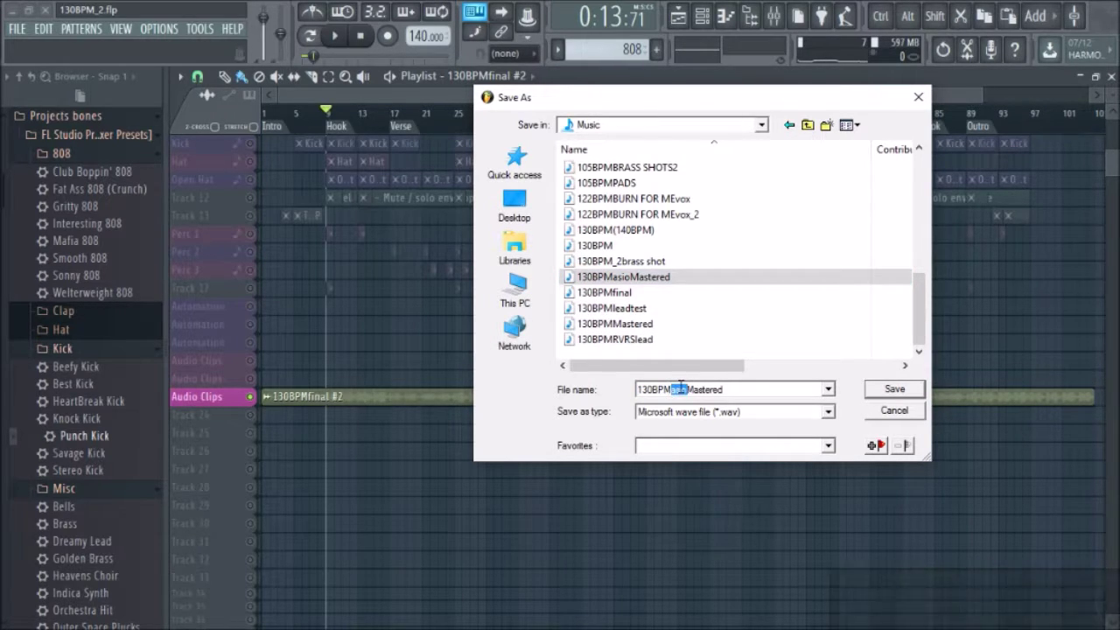
pyautogui.press('BackSpace')
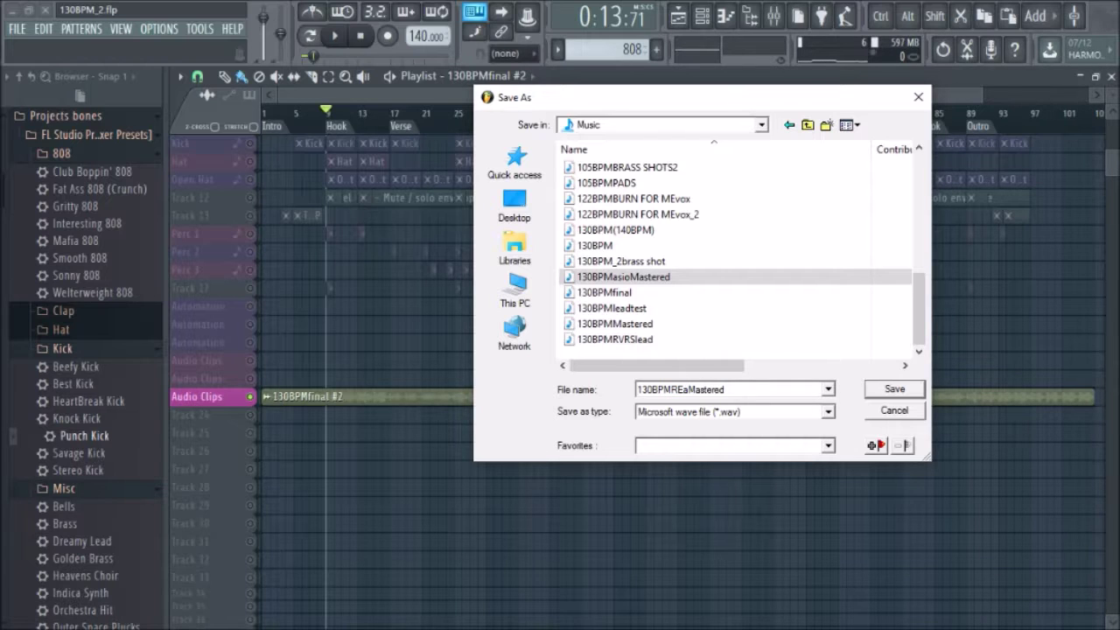
pyautogui.write('REALTEK')
pyautogui.press('Return')
pyautogui.click(679, 490)
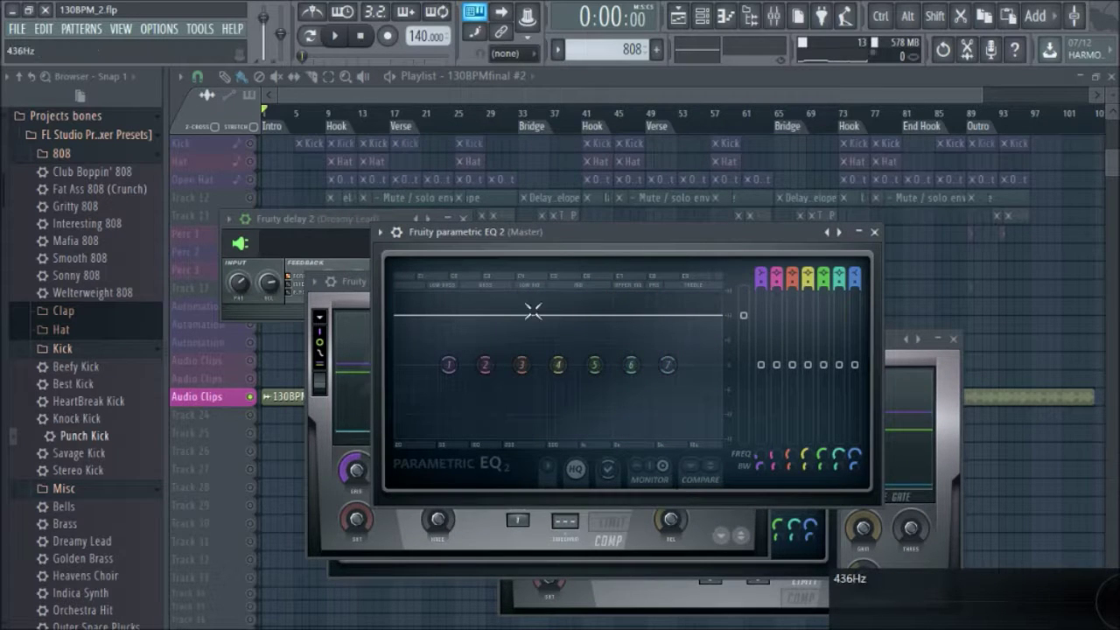
# - Bring the playlist back in front of the plugin windows with the whole 130BPMfinal #2 clip in view
pyautogui.keyDown('ctrl'); pyautogui.rightClick(296, 170); pyautogui.keyUp('ctrl')
pyautogui.keyDown('ctrl'); pyautogui.rightClick(442, 346); pyautogui.keyUp('ctrl')
pyautogui.keyDown('ctrl'); pyautogui.rightClick(490, 397); pyautogui.keyUp('ctrl')
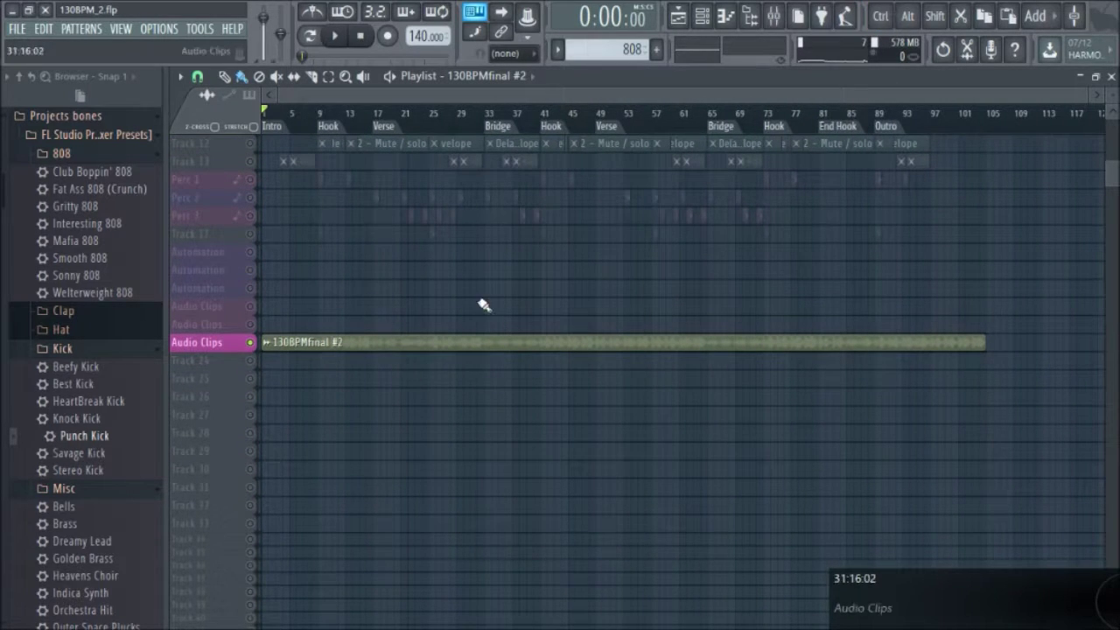
pyautogui.click(19, 29)
pyautogui.moveTo(232, 28)
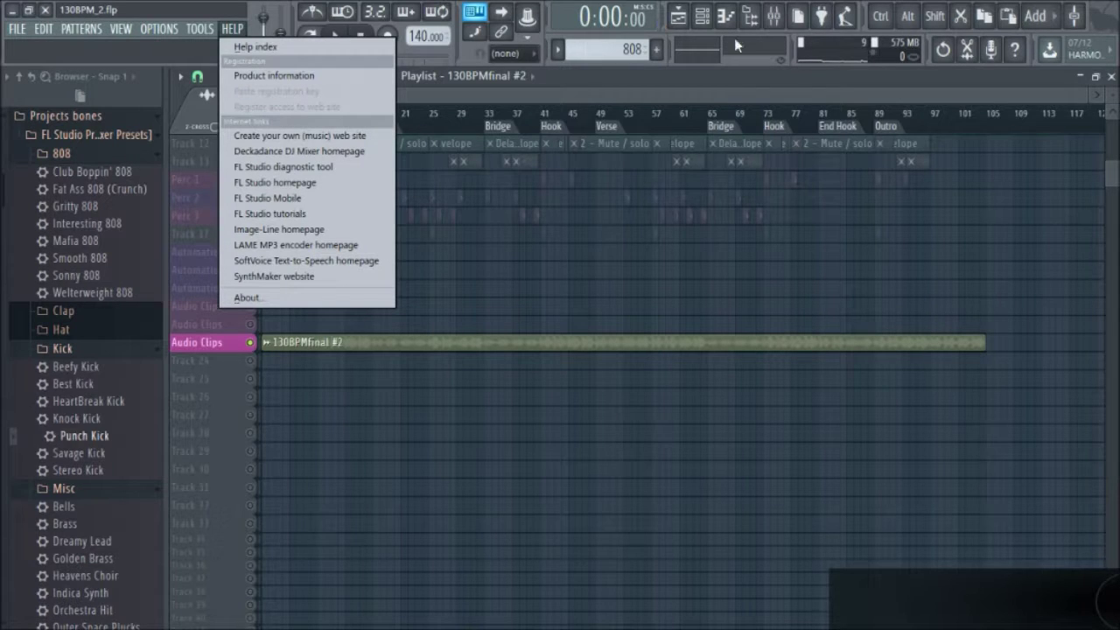
pyautogui.click(956, 153)
pyautogui.keyDown('ctrl'); pyautogui.rightClick(1016, 195); pyautogui.keyUp('ctrl')
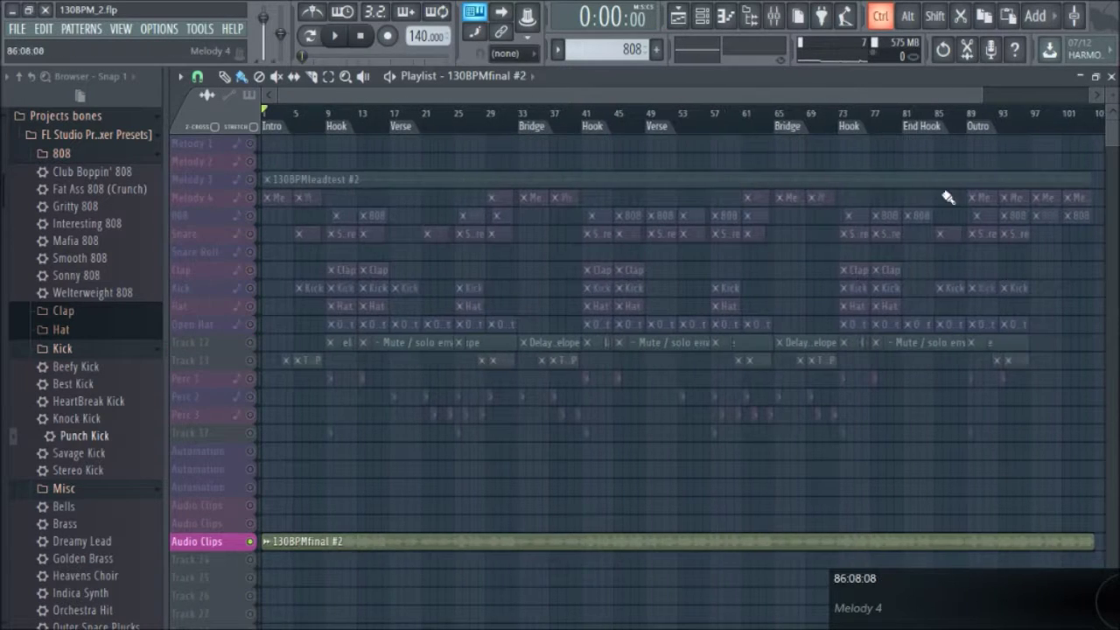
pyautogui.scroll(3, 320, 420)
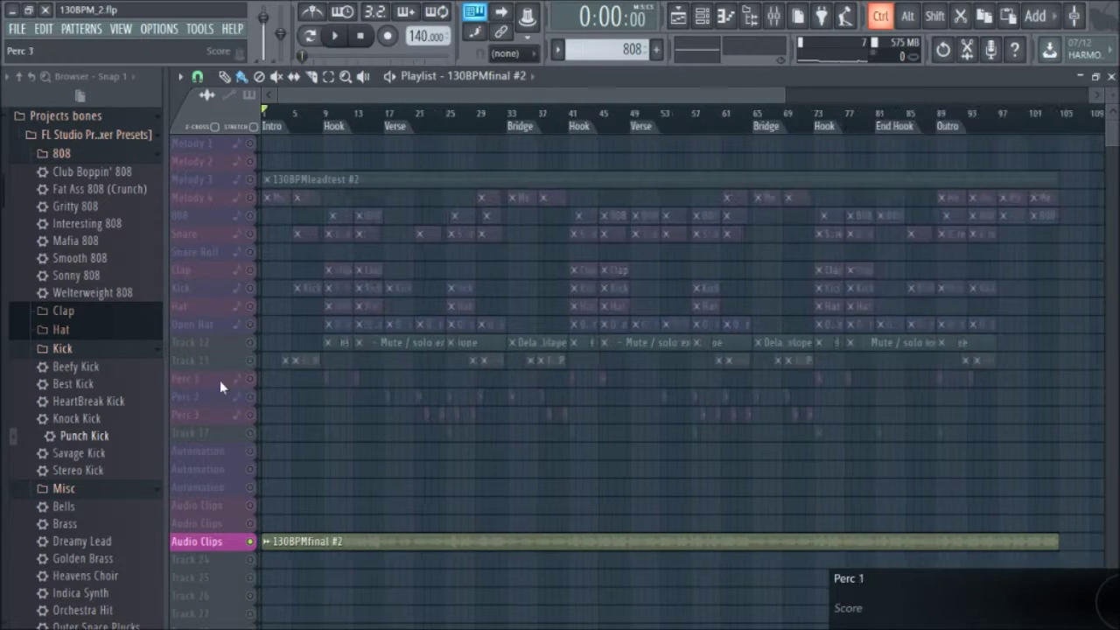
pyautogui.scroll(-2, 393, 242)
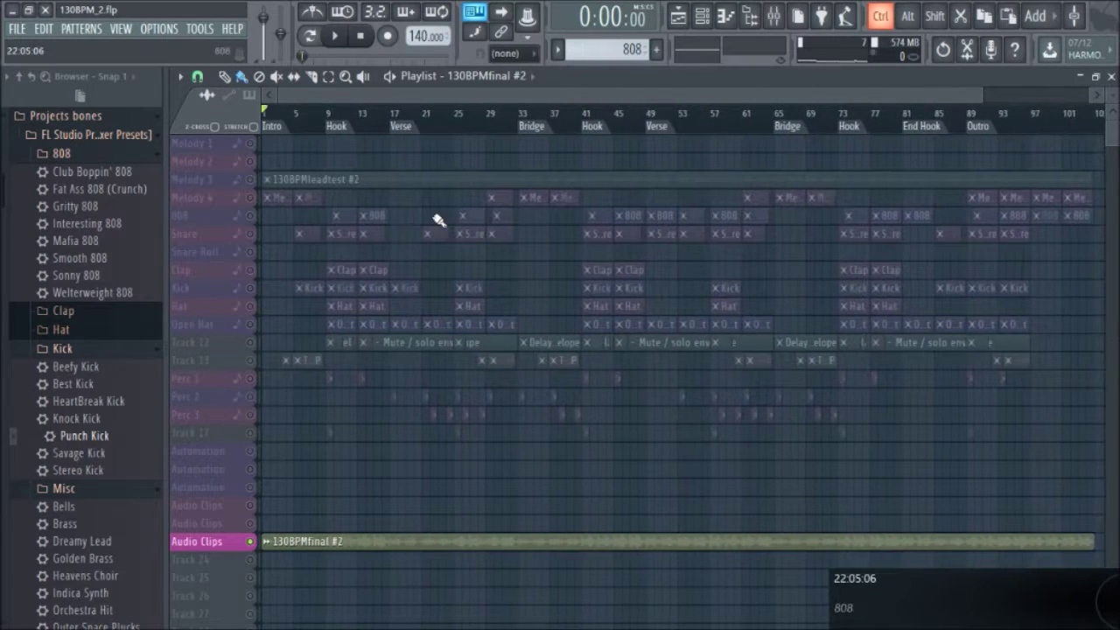
pyautogui.scroll(-1, 411, 245)
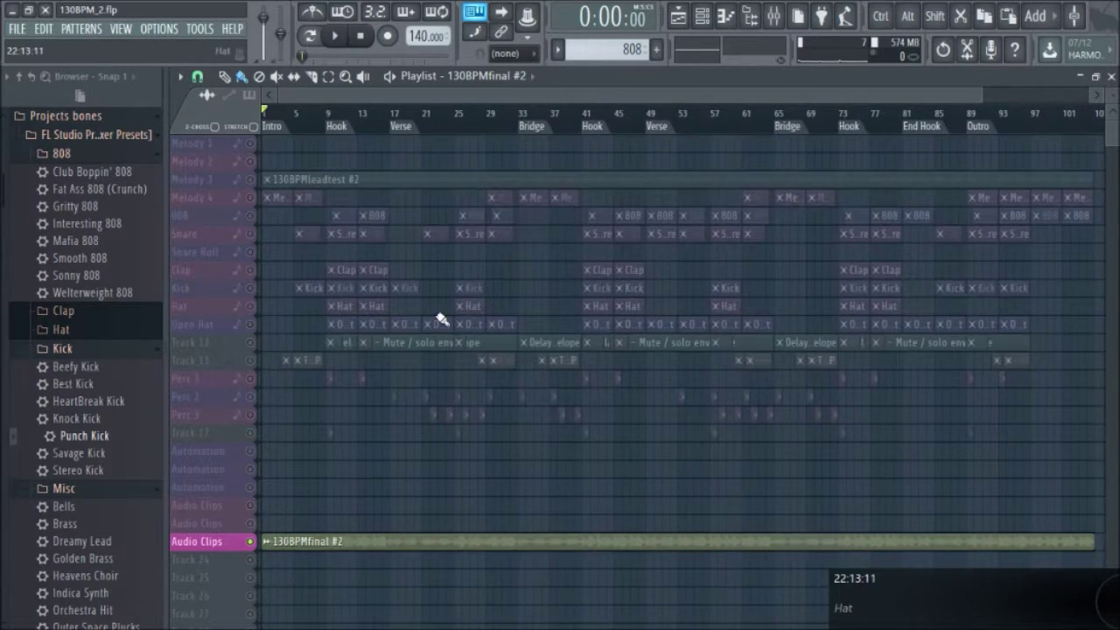
pyautogui.scroll(-4, 385, 359)
pyautogui.scroll(2, 329, 429)
pyautogui.scroll(2, 376, 397)
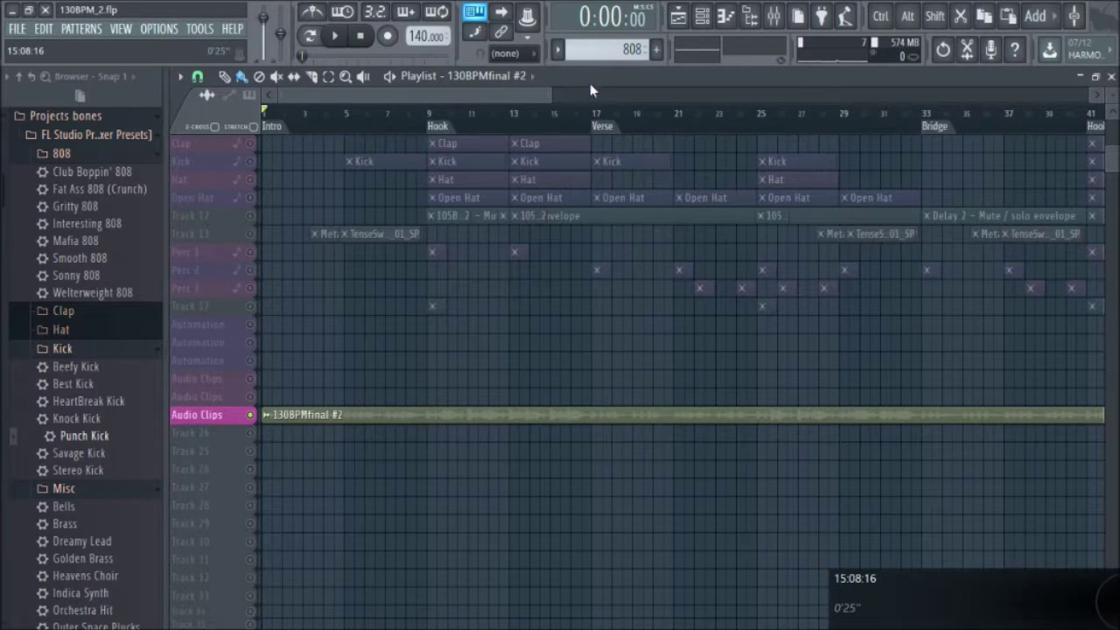
pyautogui.click(683, 21)
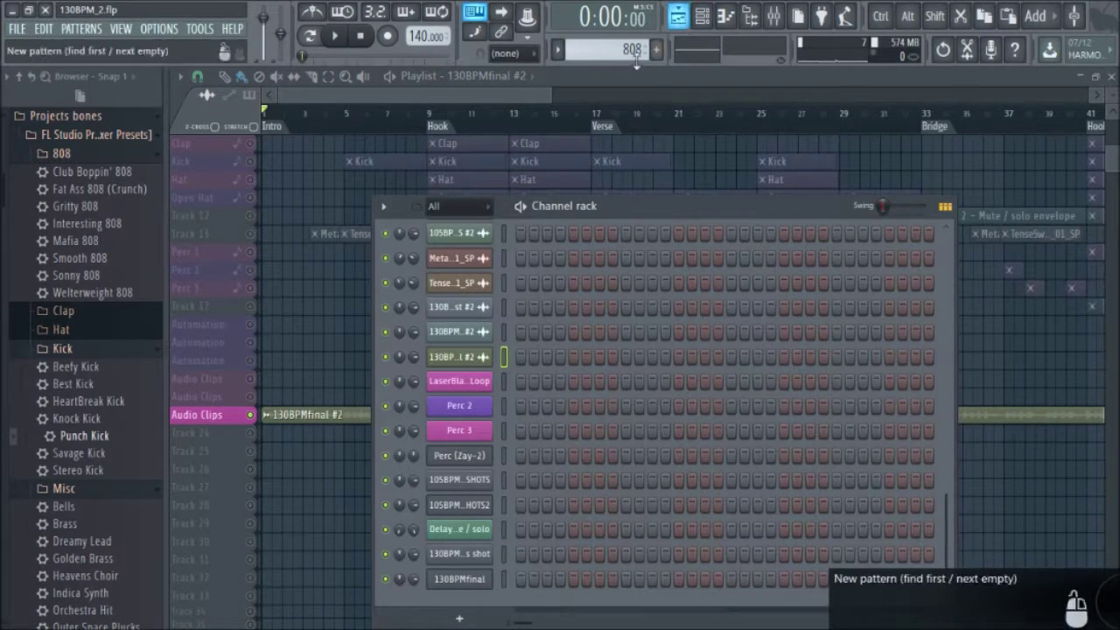
pyautogui.keyDown('ctrl'); pyautogui.rightClick(326, 353); pyautogui.keyUp('ctrl')
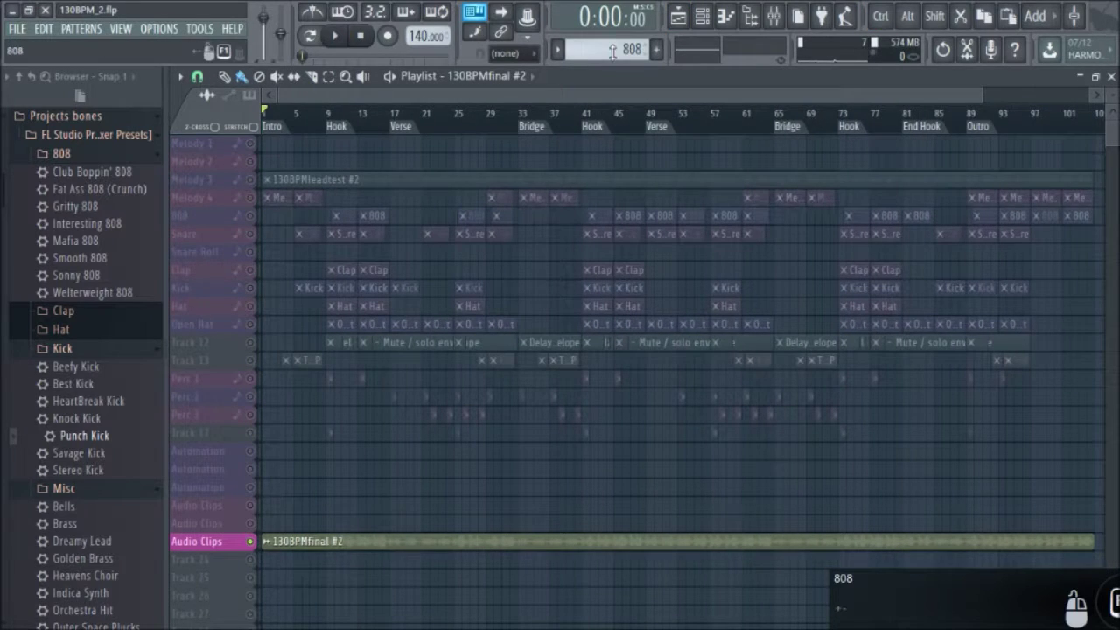
# - Add a new Sampler channel in the channel rack and open its channel settings
pyautogui.click(702, 19)
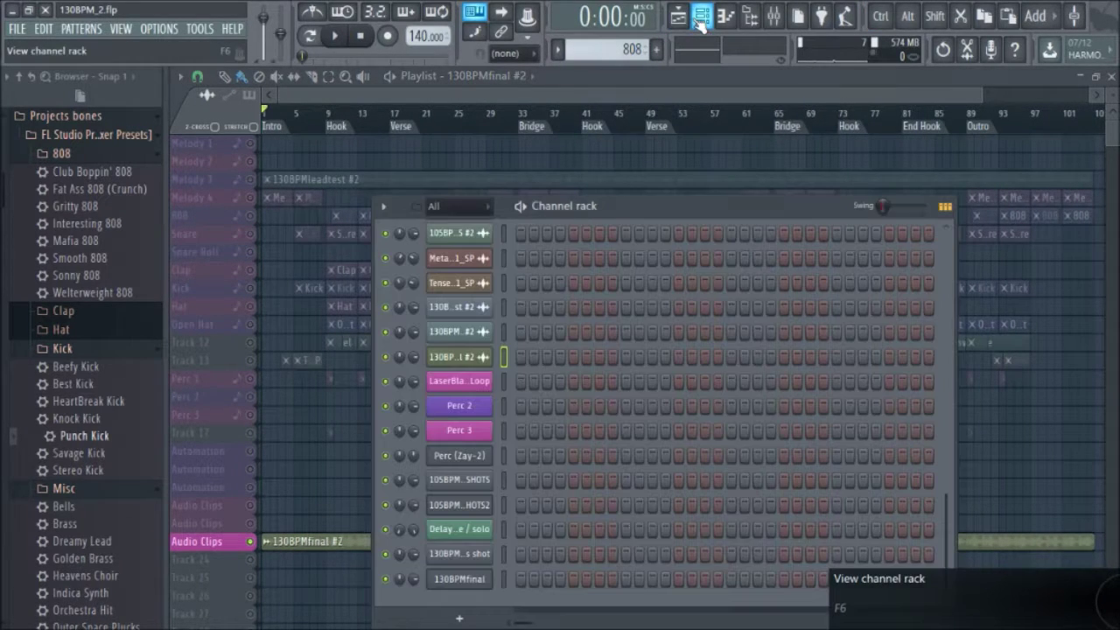
pyautogui.click(383, 207)
pyautogui.moveTo(463, 230)
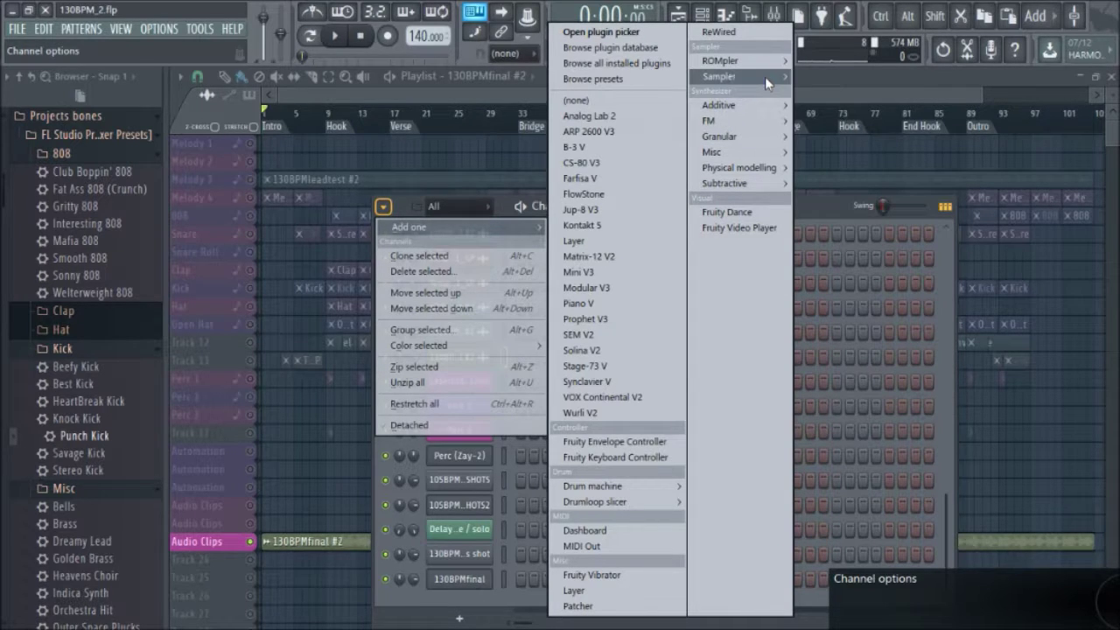
pyautogui.moveTo(770, 79)
pyautogui.click(838, 109)
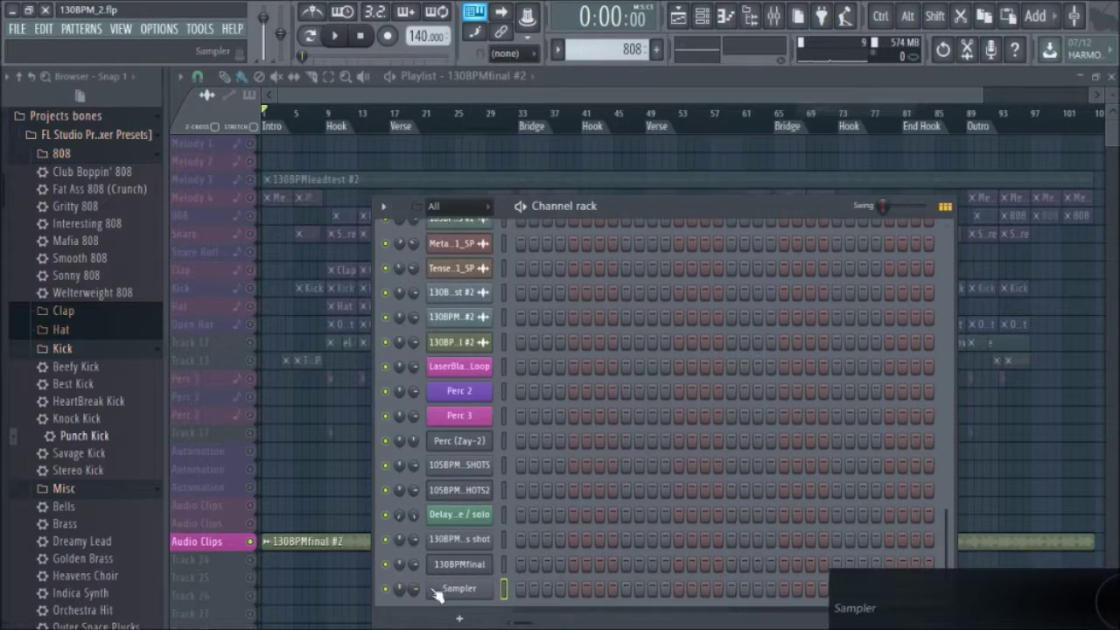
pyautogui.click(473, 579)
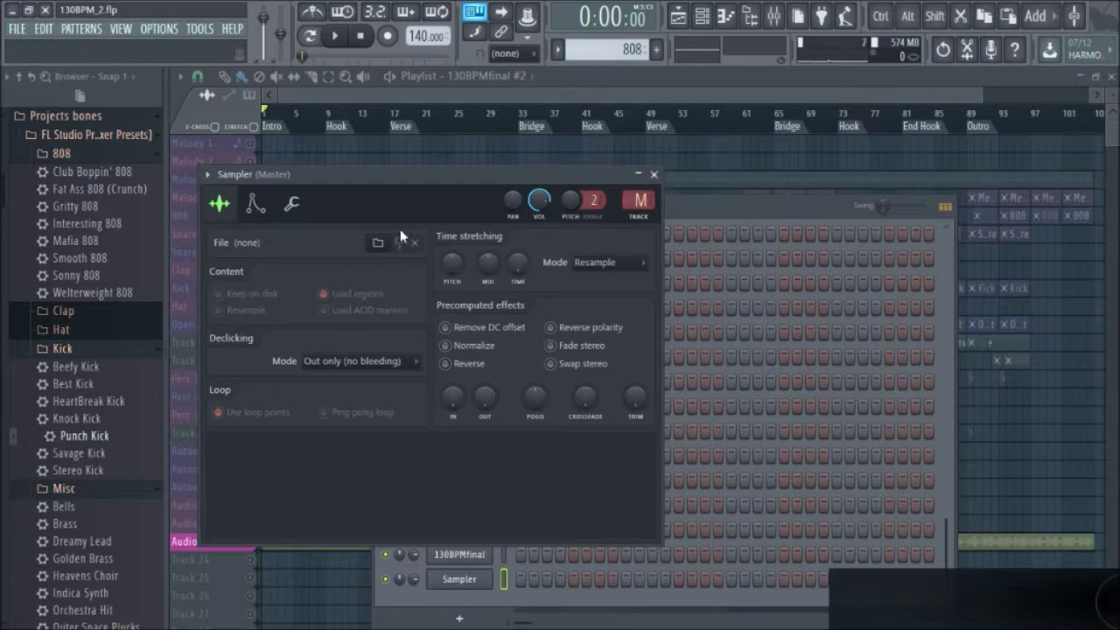
# - Load 130BPMREALTEKMastered from the Music library into the Sampler and place its clip on Track 24 at the song start
pyautogui.click(375, 241)
pyautogui.scroll(-10, 662, 318)
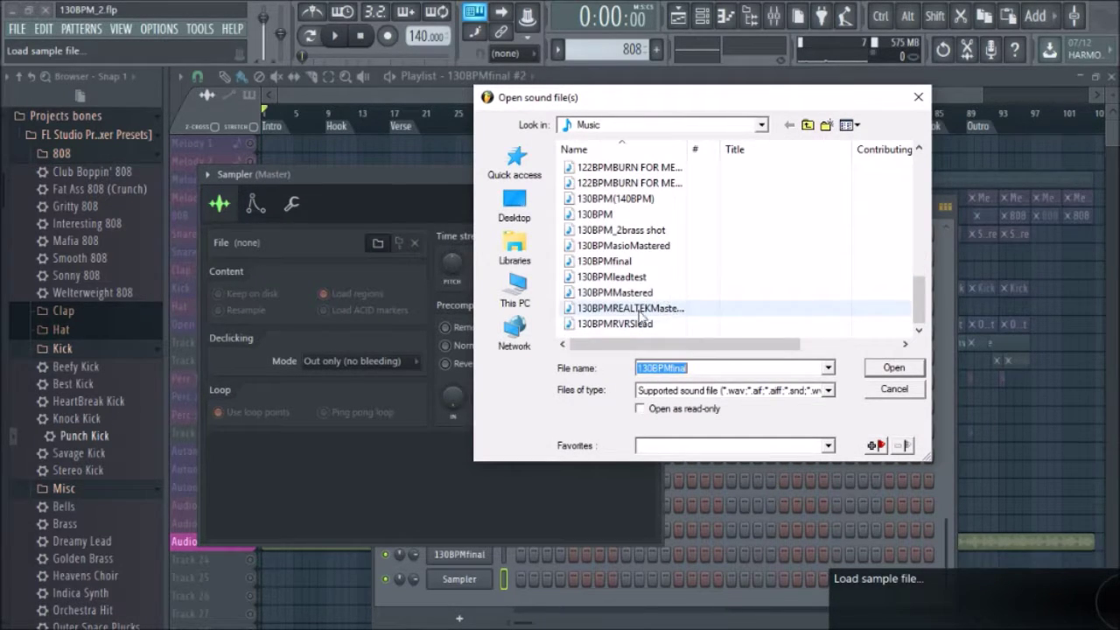
pyautogui.doubleClick(661, 311)
pyautogui.moveTo(432, 191); pyautogui.dragTo(777, 149)
pyautogui.moveTo(625, 458); pyautogui.dragTo(312, 560)
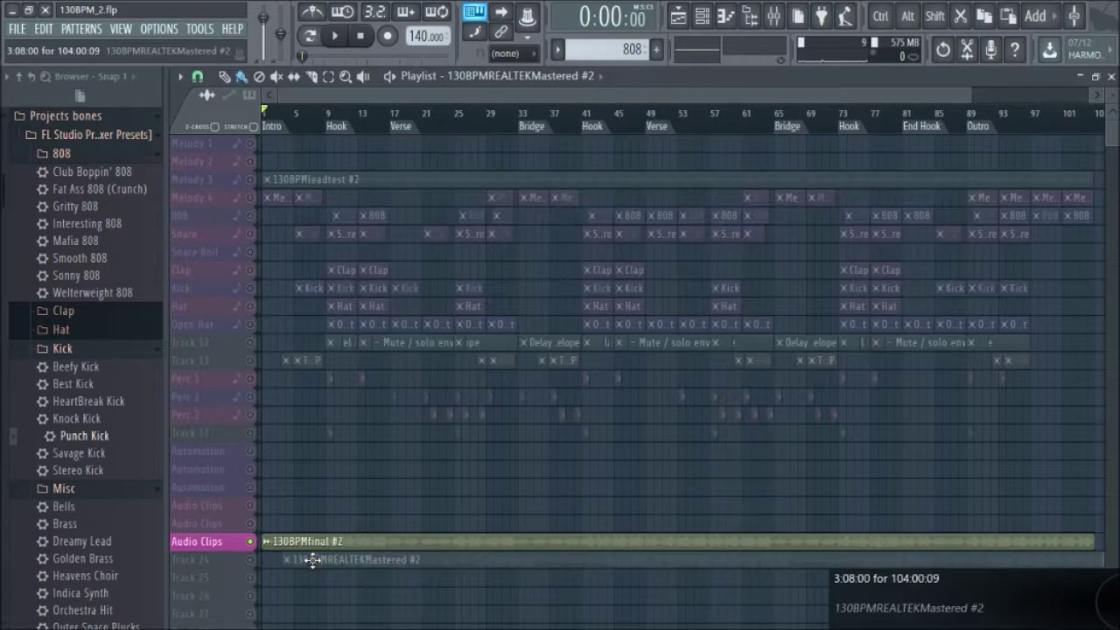
# - Solo the mastered clip's track and leave only the 130BPMfinal and 130BPMREALTEKMastered tracks unmuted
pyautogui.keyDown('ctrl'); pyautogui.click(249, 560); pyautogui.keyUp('ctrl')
pyautogui.keyDown('ctrl'); pyautogui.click(249, 560); pyautogui.keyUp('ctrl')
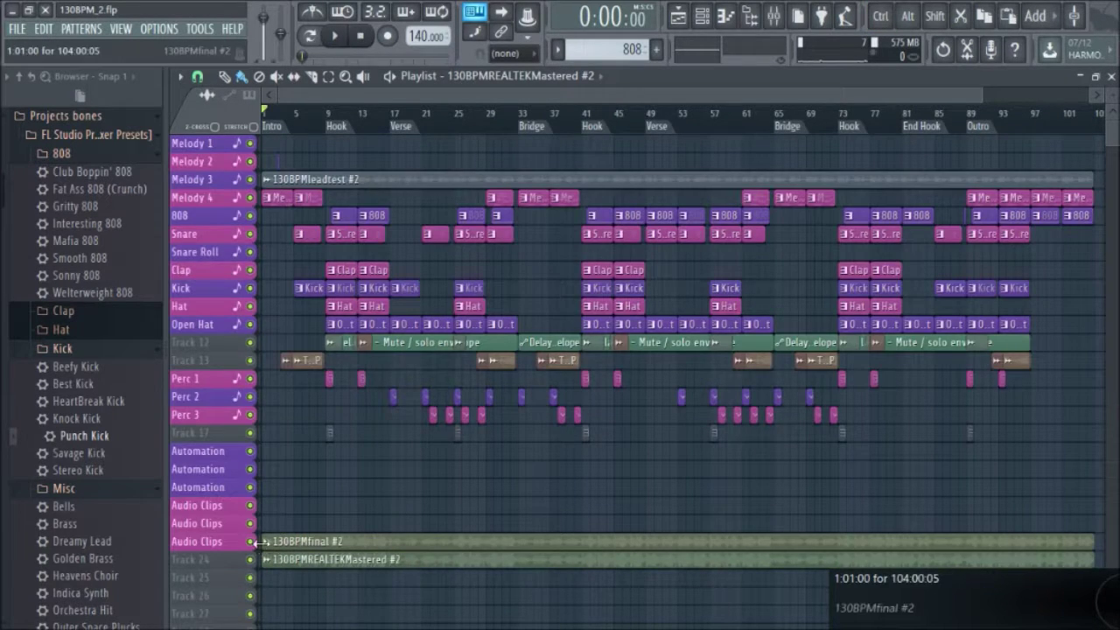
pyautogui.keyDown('ctrl'); pyautogui.click(251, 542); pyautogui.keyUp('ctrl')
pyautogui.keyDown('ctrl'); pyautogui.click(251, 541); pyautogui.keyUp('ctrl')
pyautogui.keyDown('ctrl'); pyautogui.click(250, 541); pyautogui.keyUp('ctrl')
pyautogui.click(250, 541)
pyautogui.click(252, 560)
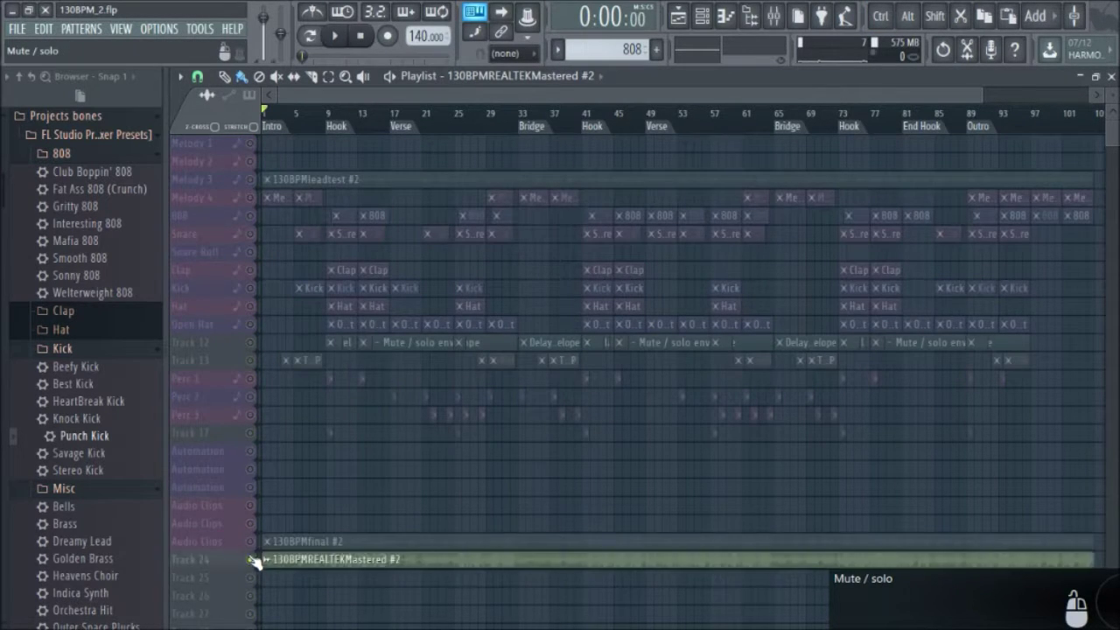
pyautogui.click(250, 542)
# - Compare the waveforms of the 130BPMfinal and 130BPMREALTEKMastered clips up close in the playlist
pyautogui.keyDown('ctrl'); pyautogui.rightClick(508, 518); pyautogui.keyUp('ctrl')
pyautogui.scroll(3, 421, 561)
pyautogui.scroll(-2, 588, 435)
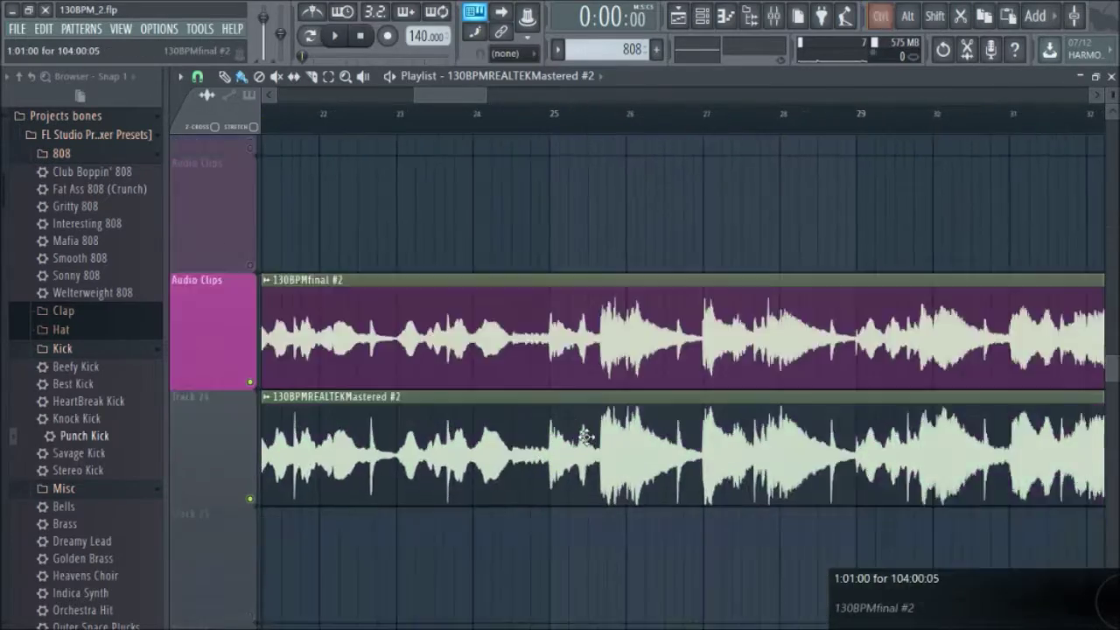
pyautogui.scroll(1, 643, 428)
pyautogui.scroll(-4, 678, 428)
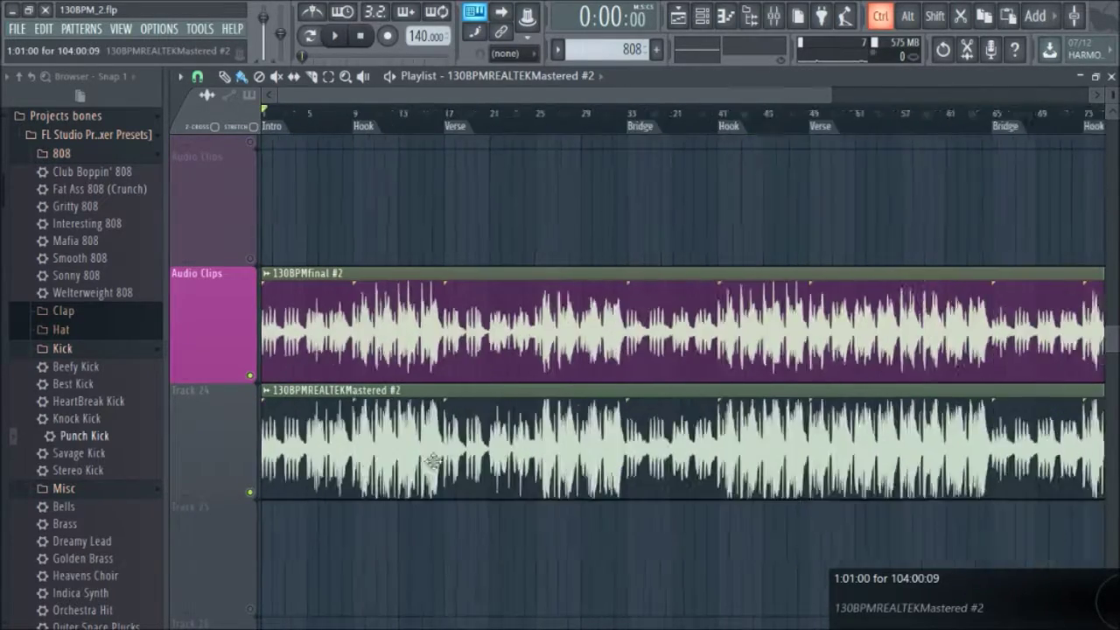
pyautogui.scroll(3, 665, 377)
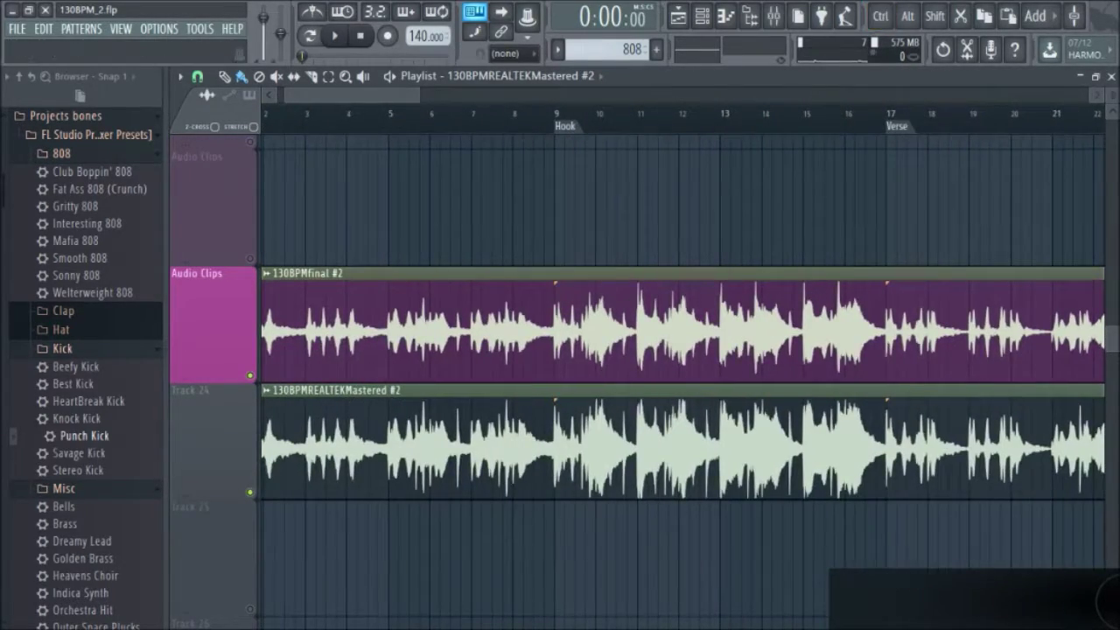
pyautogui.scroll(2, 572, 412)
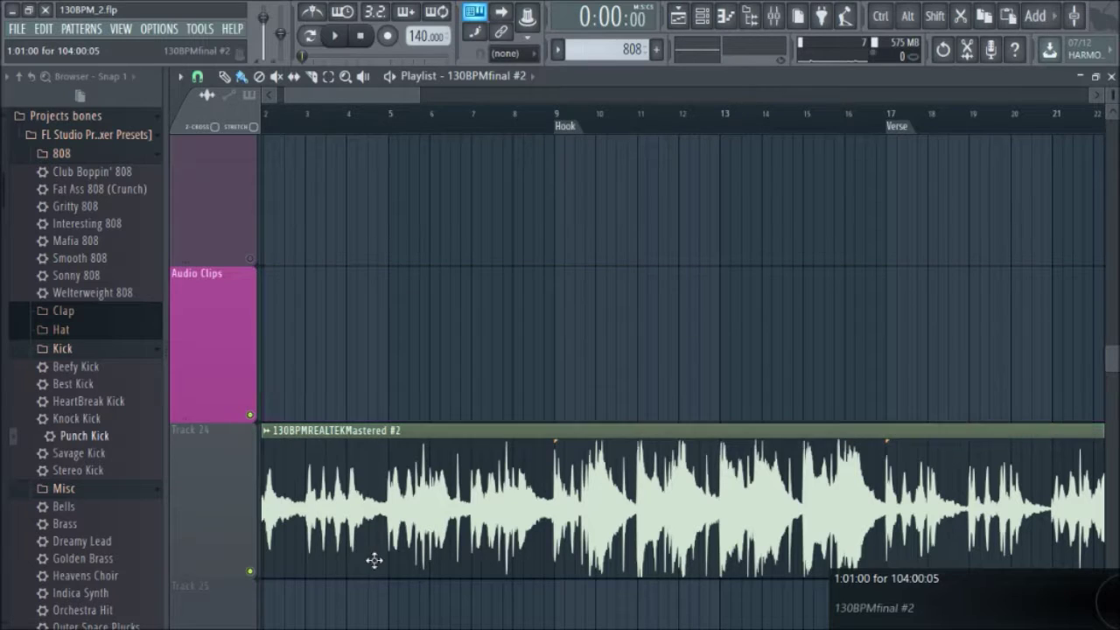
# - Overlay the 130BPMREALTEKMastered clip on the 130BPMfinal clip to compare them, and return both clips to their own tracks
pyautogui.rightClick(316, 364)
pyautogui.click(261, 326)
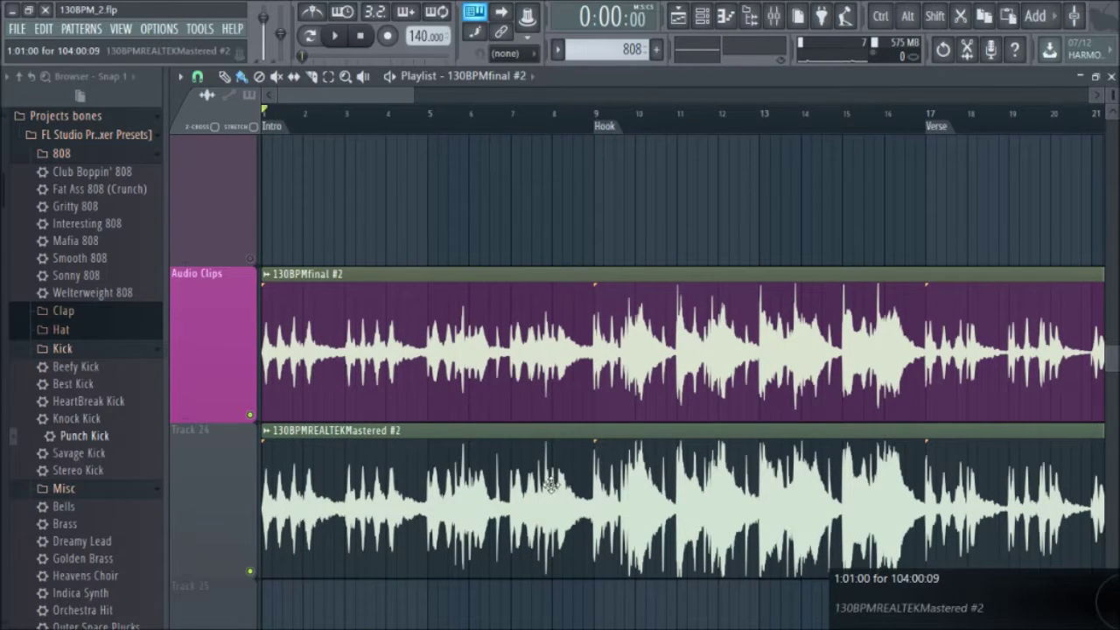
pyautogui.click(576, 486)
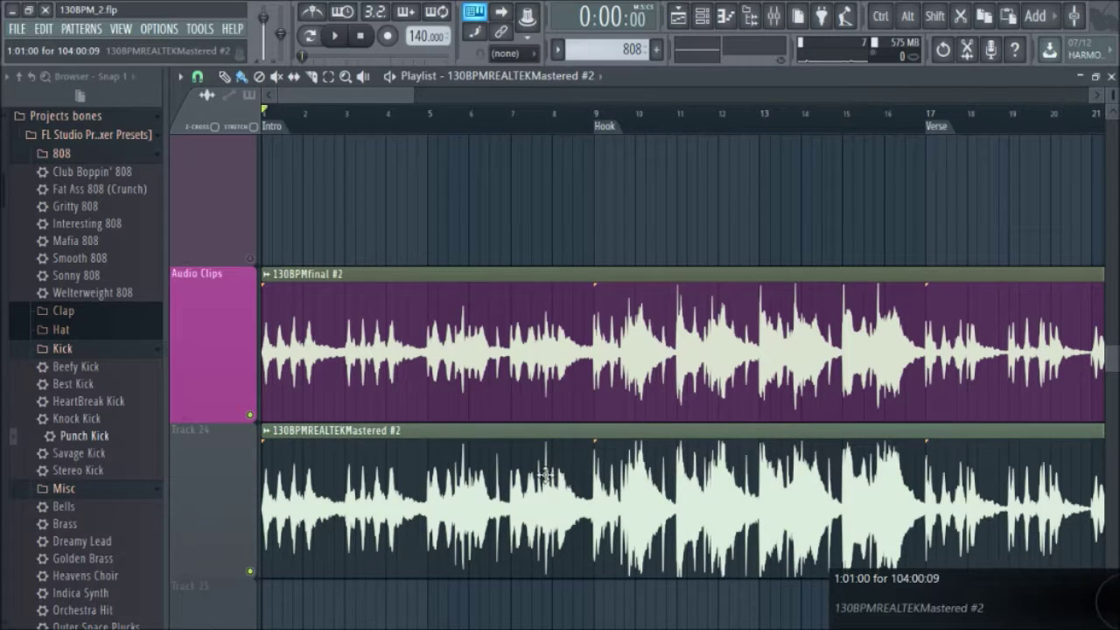
pyautogui.moveTo(492, 361); pyautogui.dragTo(396, 548)
pyautogui.moveTo(350, 321); pyautogui.dragTo(324, 312)
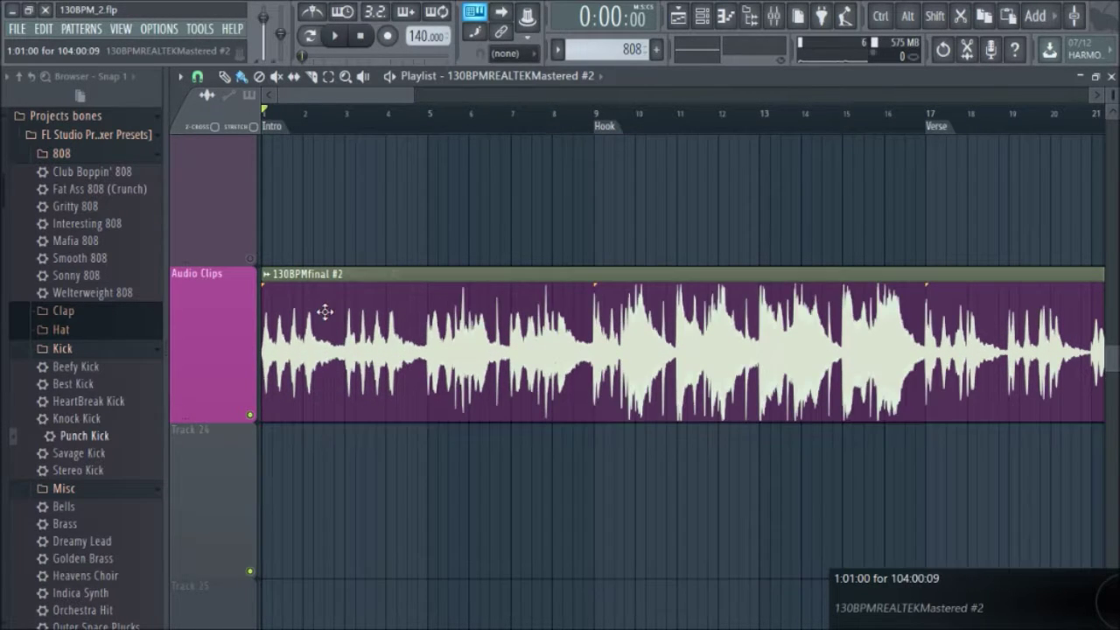
pyautogui.moveTo(346, 438); pyautogui.dragTo(354, 264)
pyautogui.moveTo(380, 453); pyautogui.dragTo(349, 569)
# - Solo Track 24 with the 130BPMREALTEKMastered clip and bring the whole arrangement into view
pyautogui.keyDown('ctrl'); pyautogui.rightClick(347, 531); pyautogui.keyUp('ctrl')
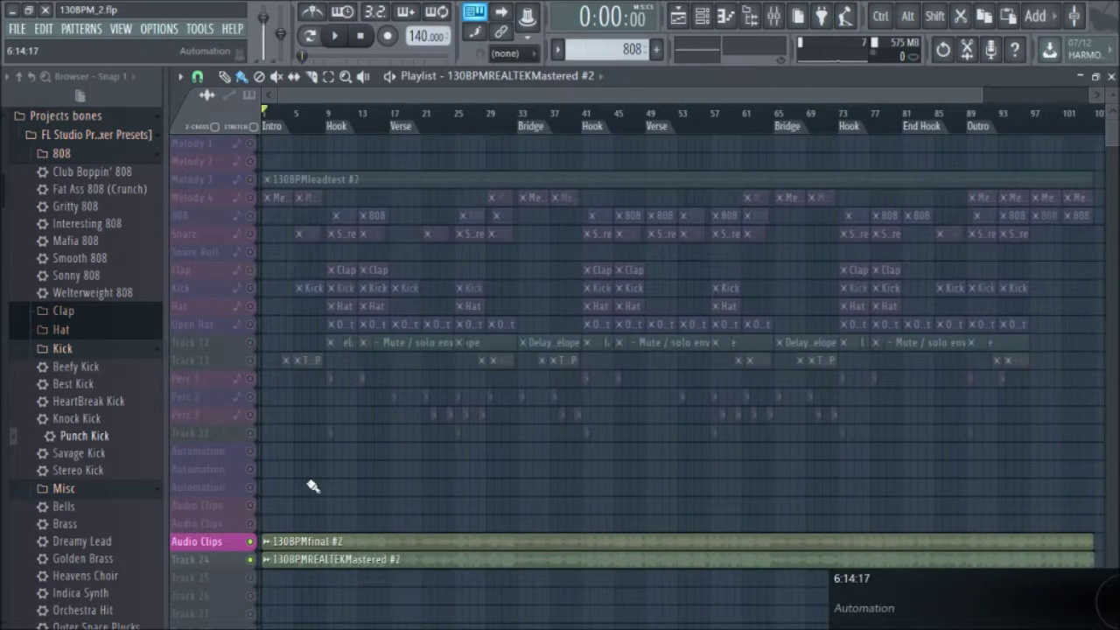
pyautogui.keyDown('ctrl'); pyautogui.click(250, 561); pyautogui.keyUp('ctrl')
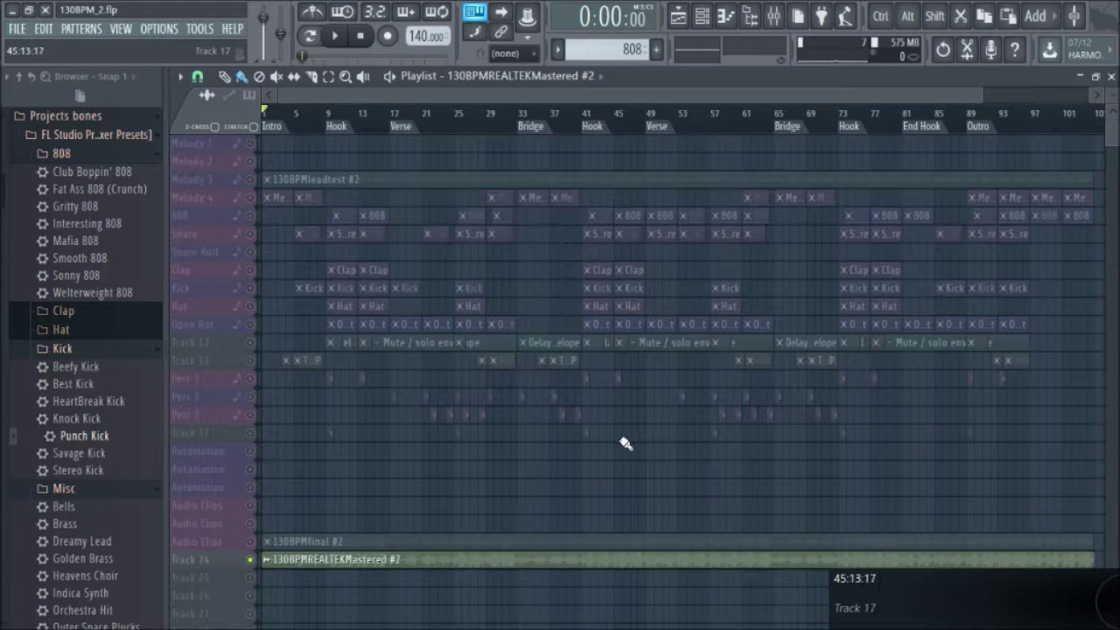
pyautogui.scroll(-3, 482, 476)
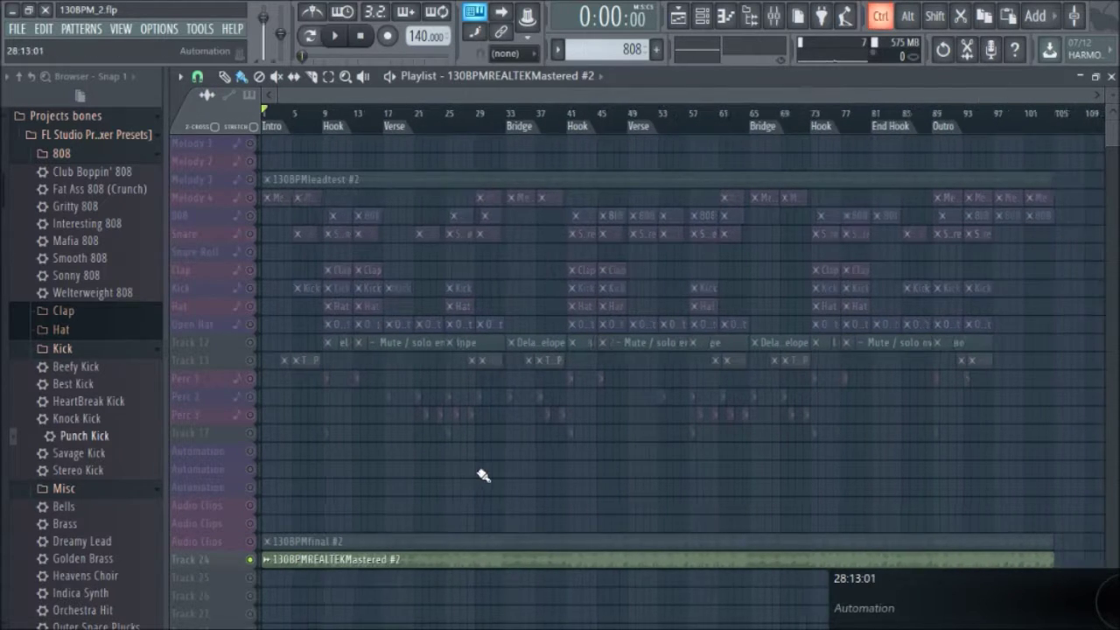
# - Save the project and minimize the program window to reveal the desktop
pyautogui.hotkey('ctrl', 's')
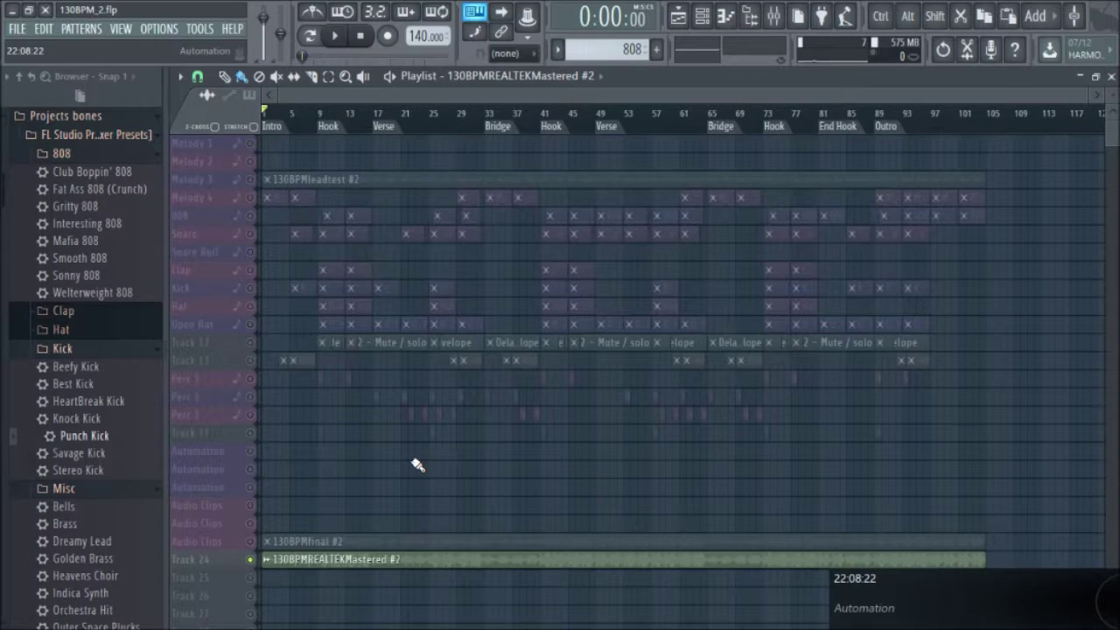
pyautogui.click(11, 9)
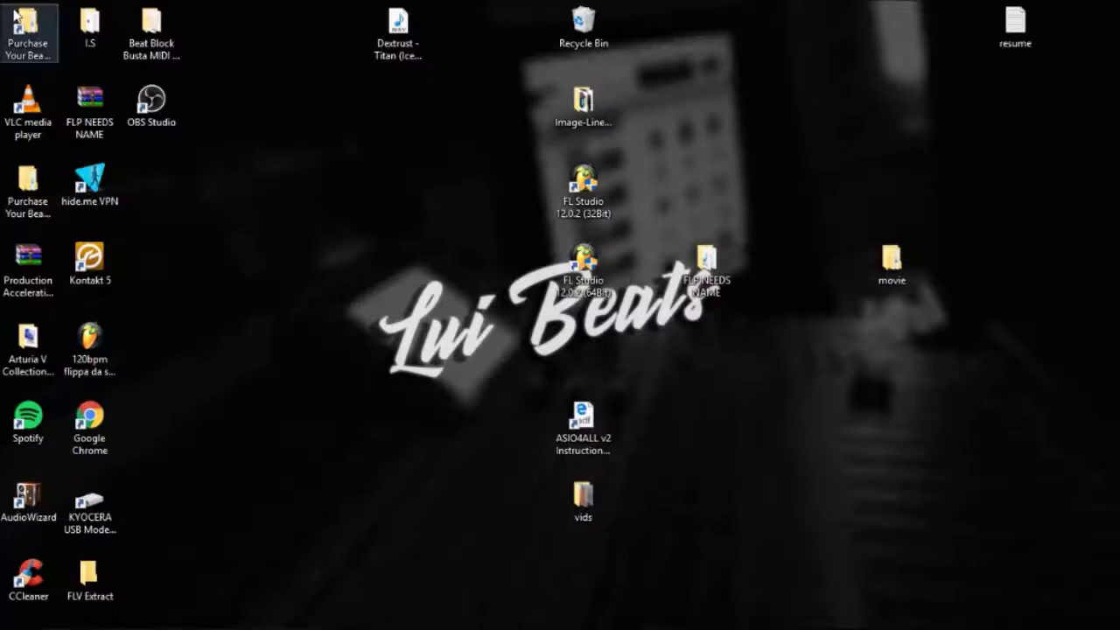